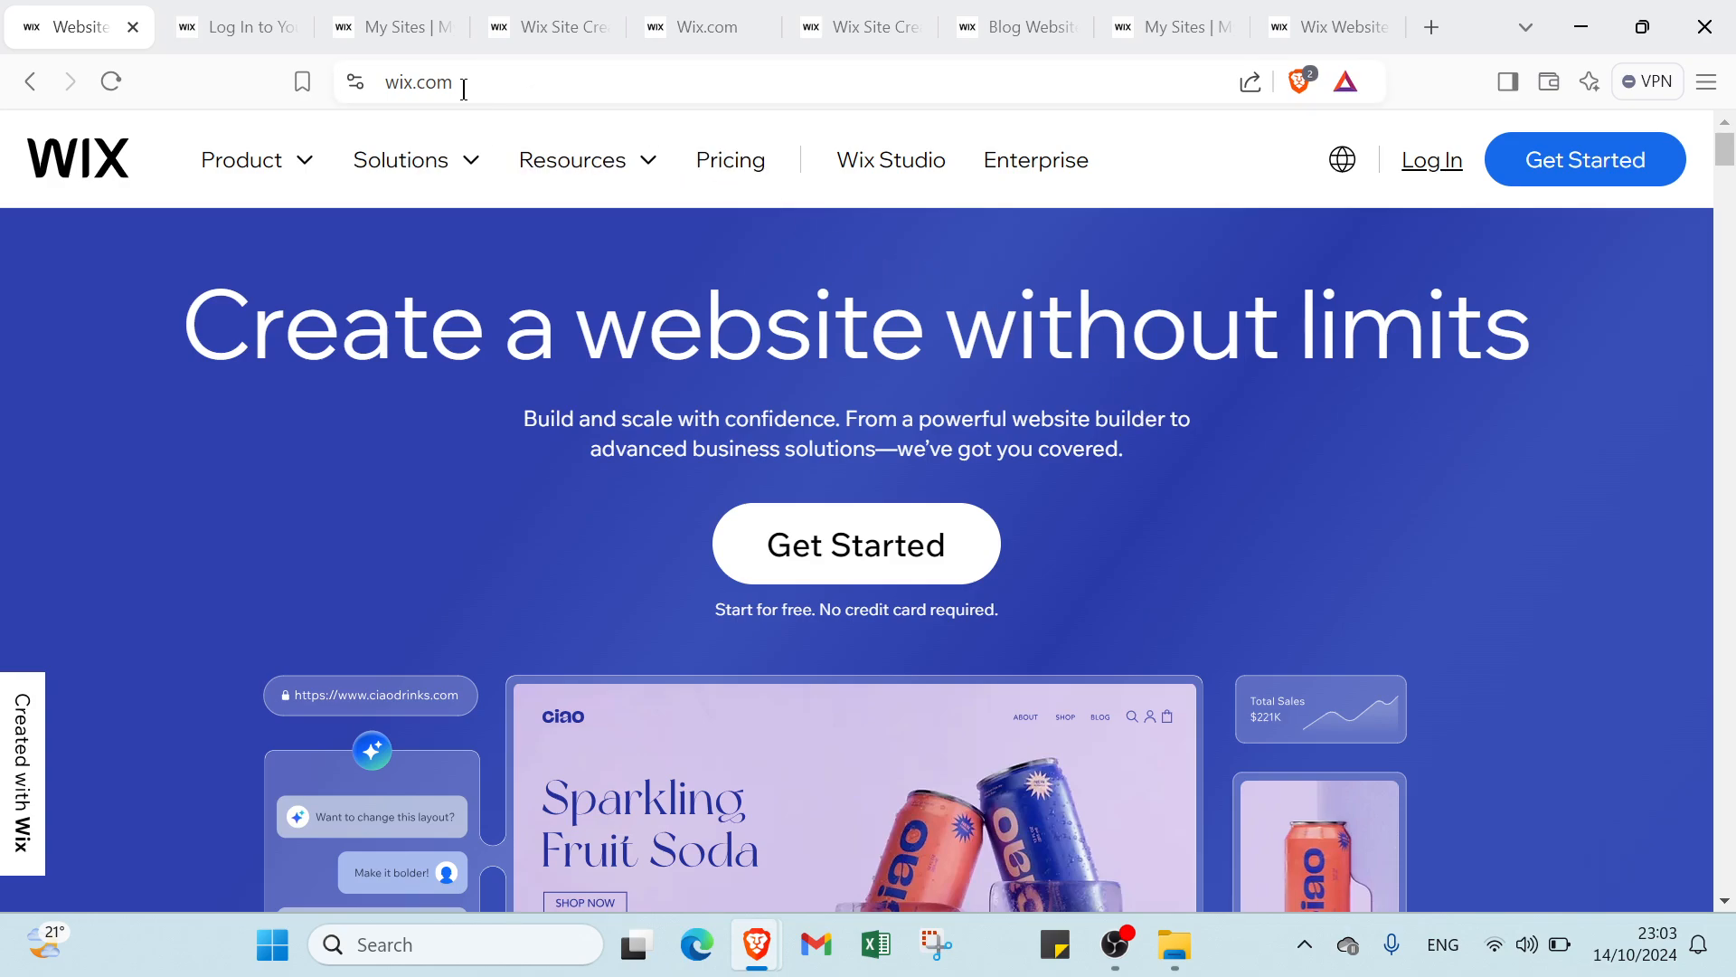
# Examine the Wix homepage from the opening banner through the platform overview to the website template examples.
pyautogui.scroll(-2, 686, 574)
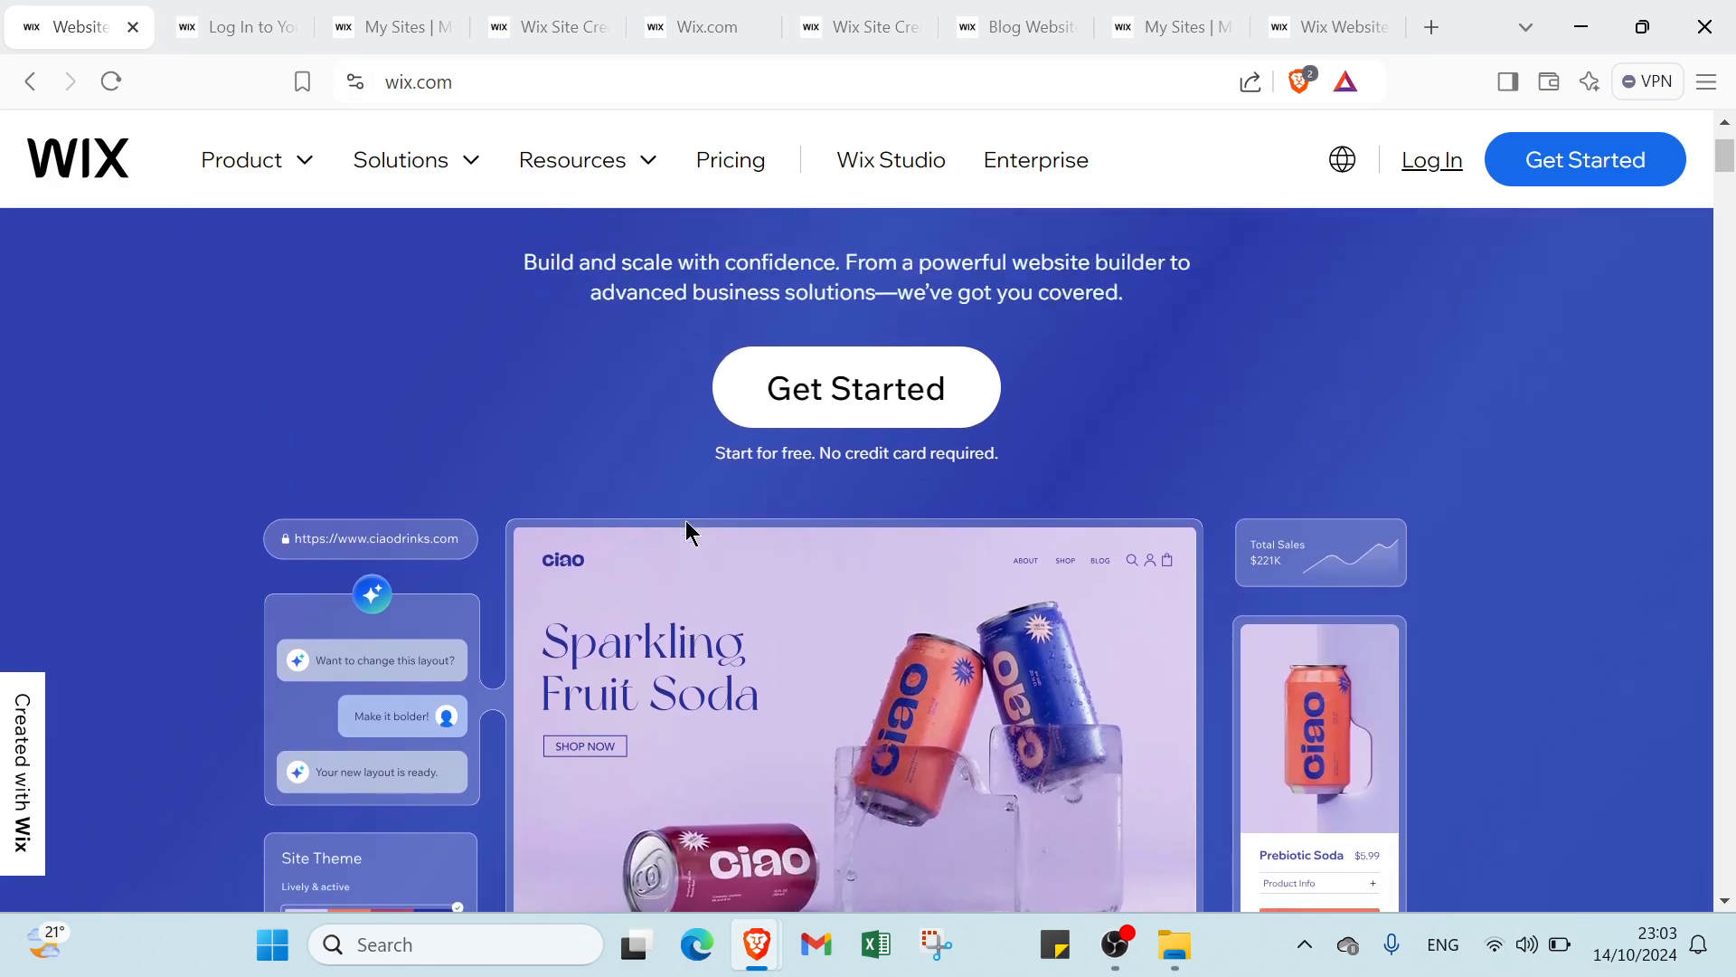
pyautogui.scroll(-3, 685, 521)
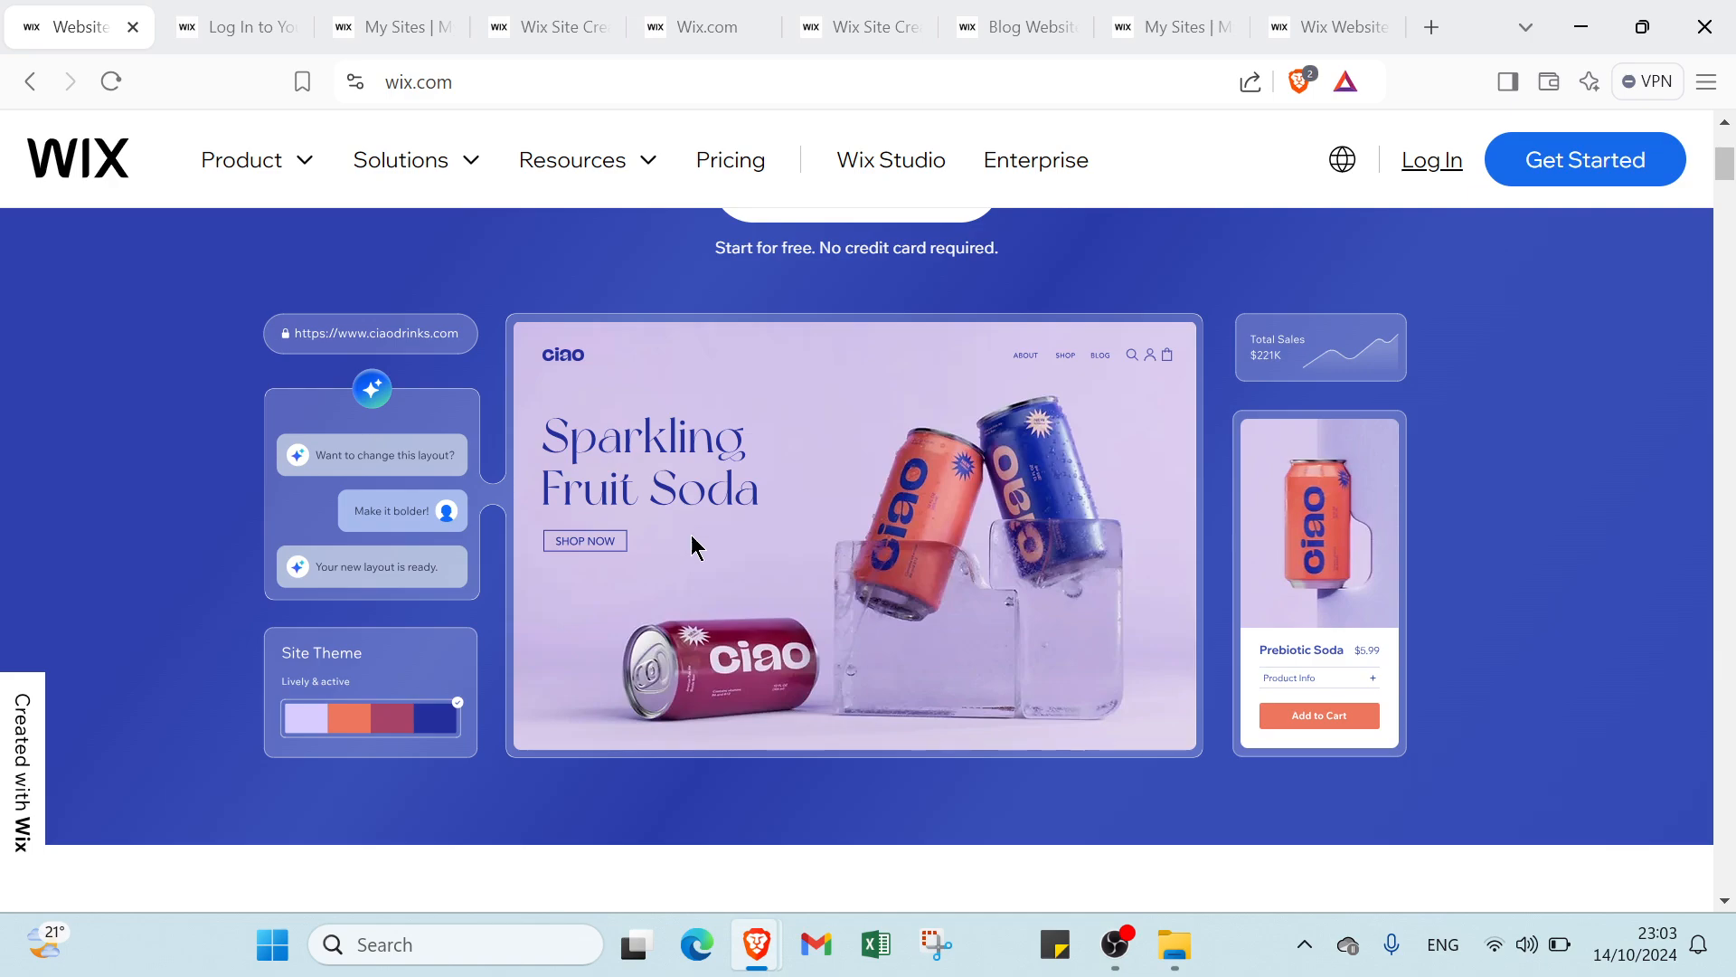
pyautogui.scroll(-1, 690, 537)
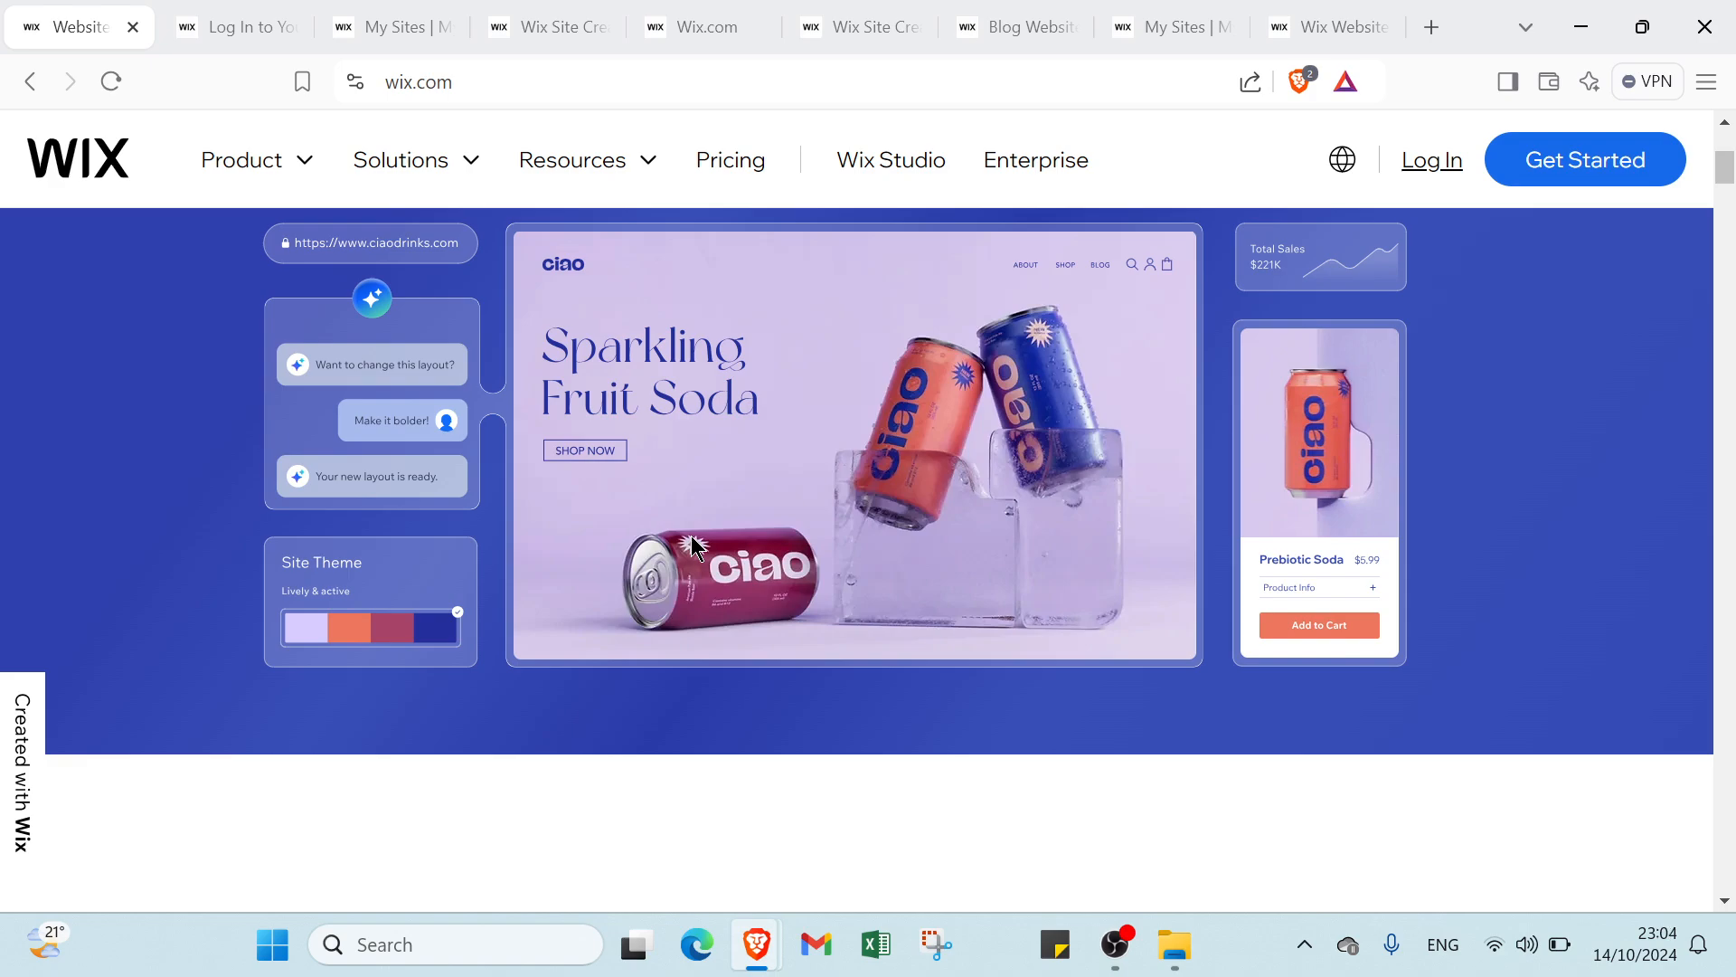
pyautogui.scroll(-3, 691, 543)
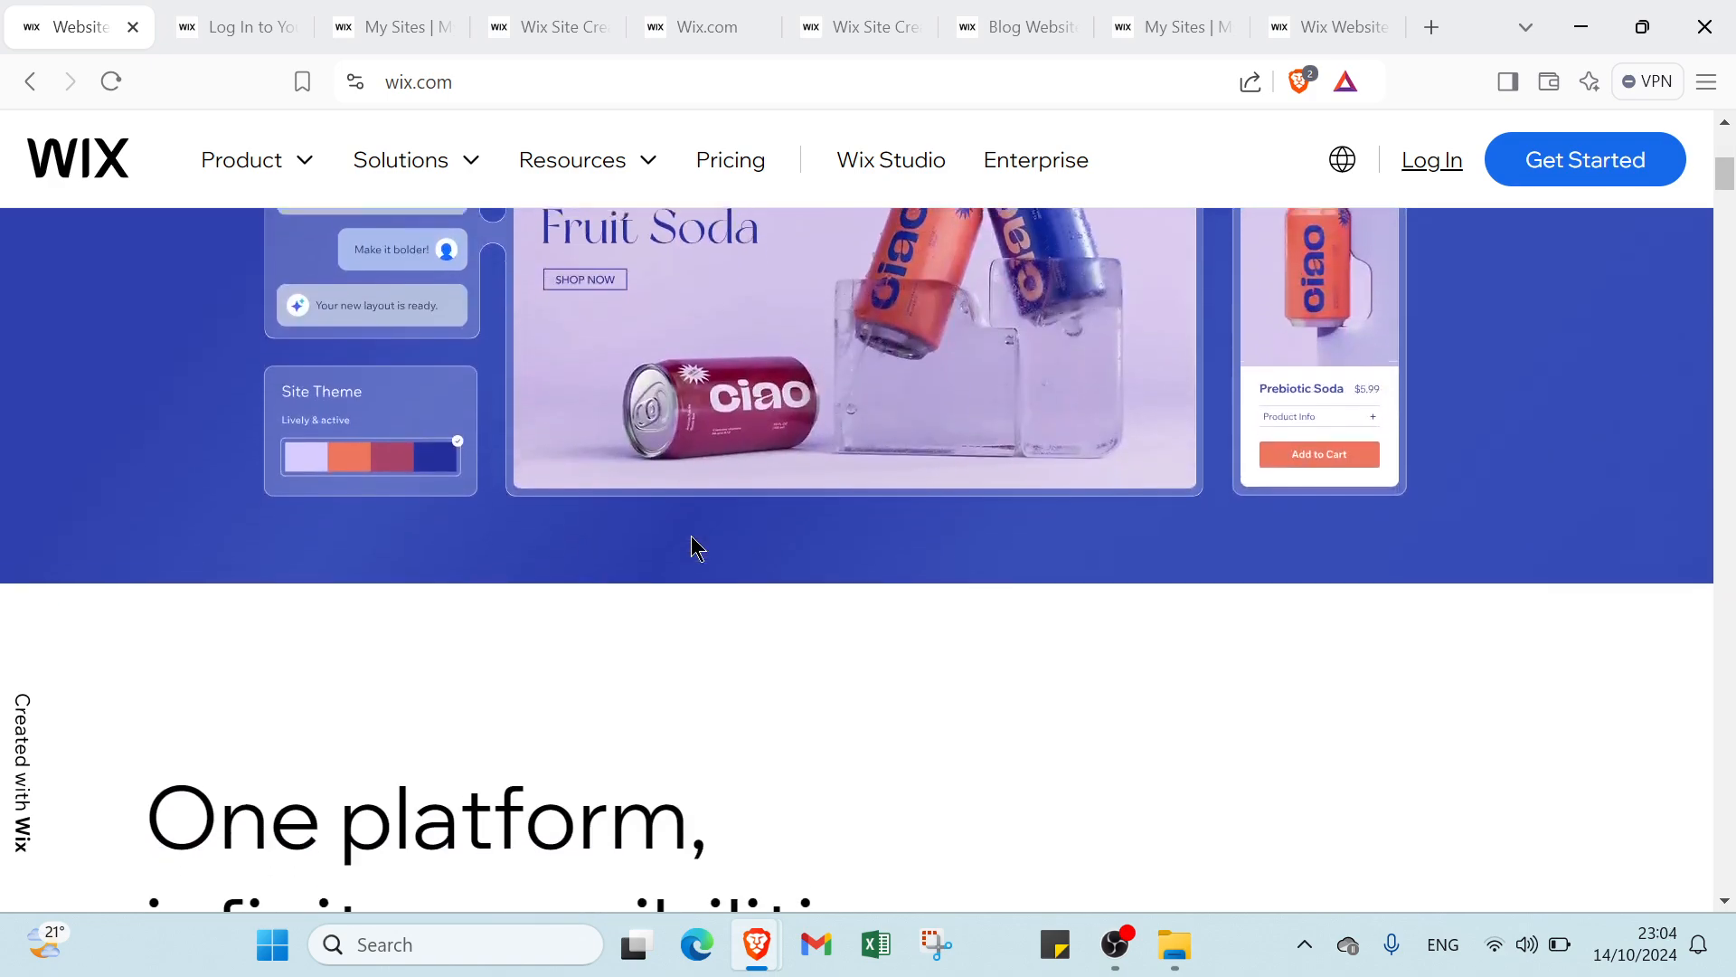
pyautogui.scroll(-3, 690, 543)
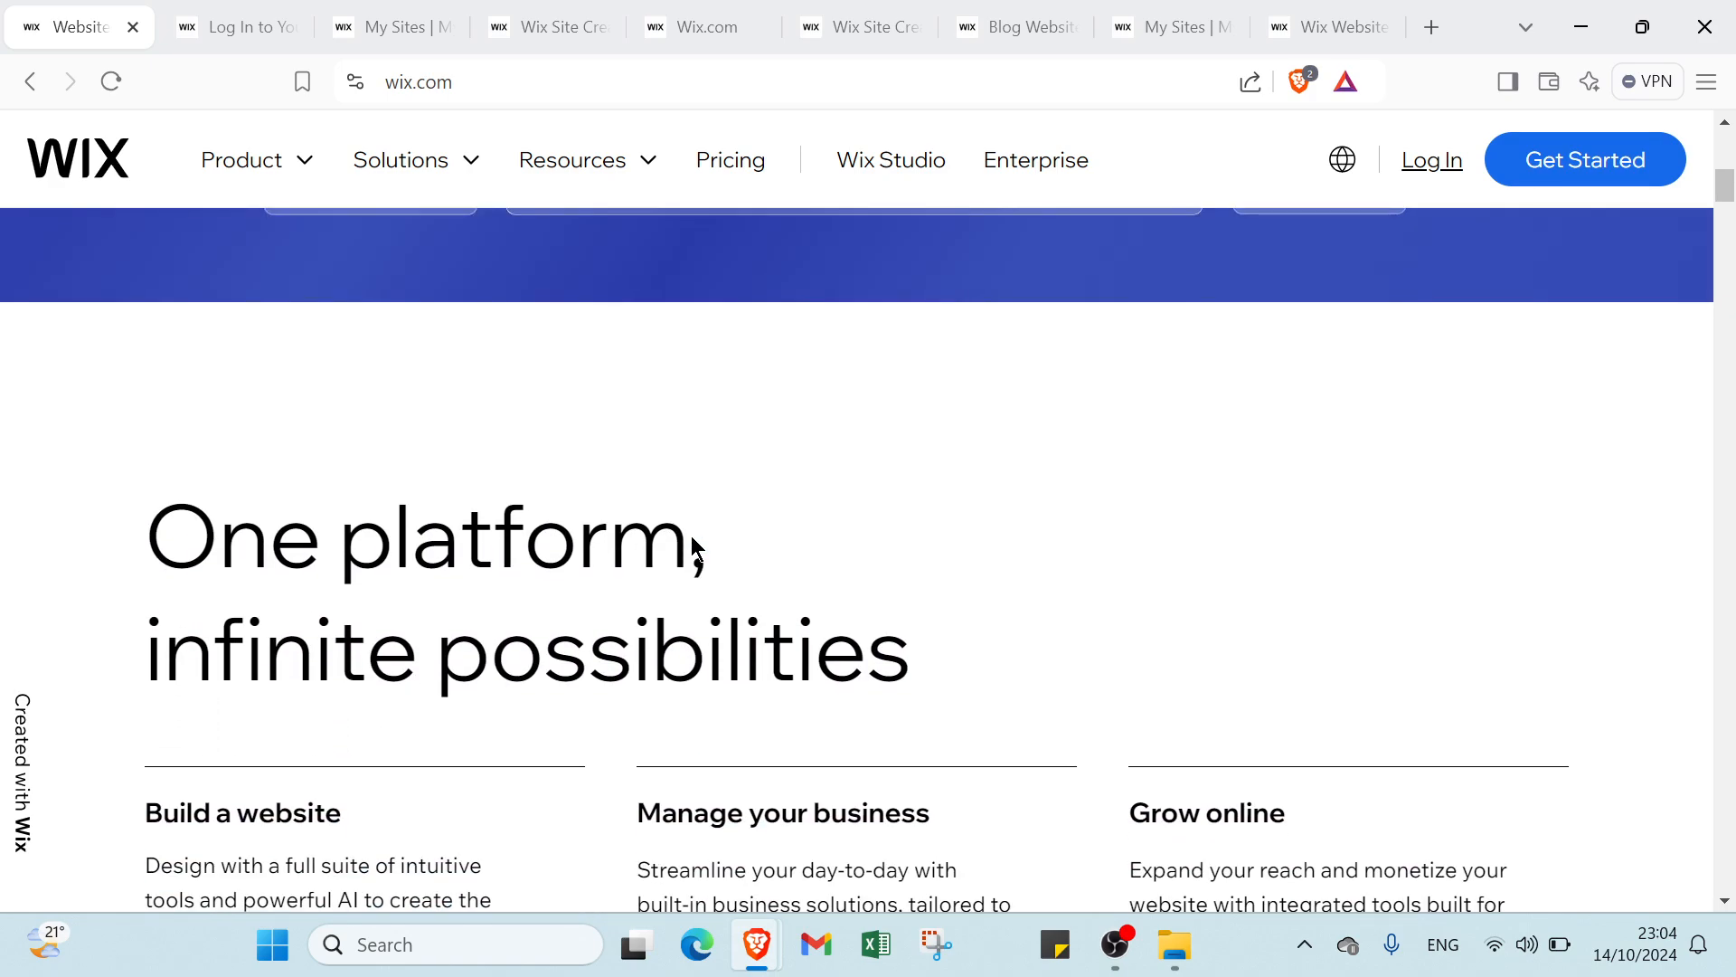
pyautogui.scroll(-4, 691, 536)
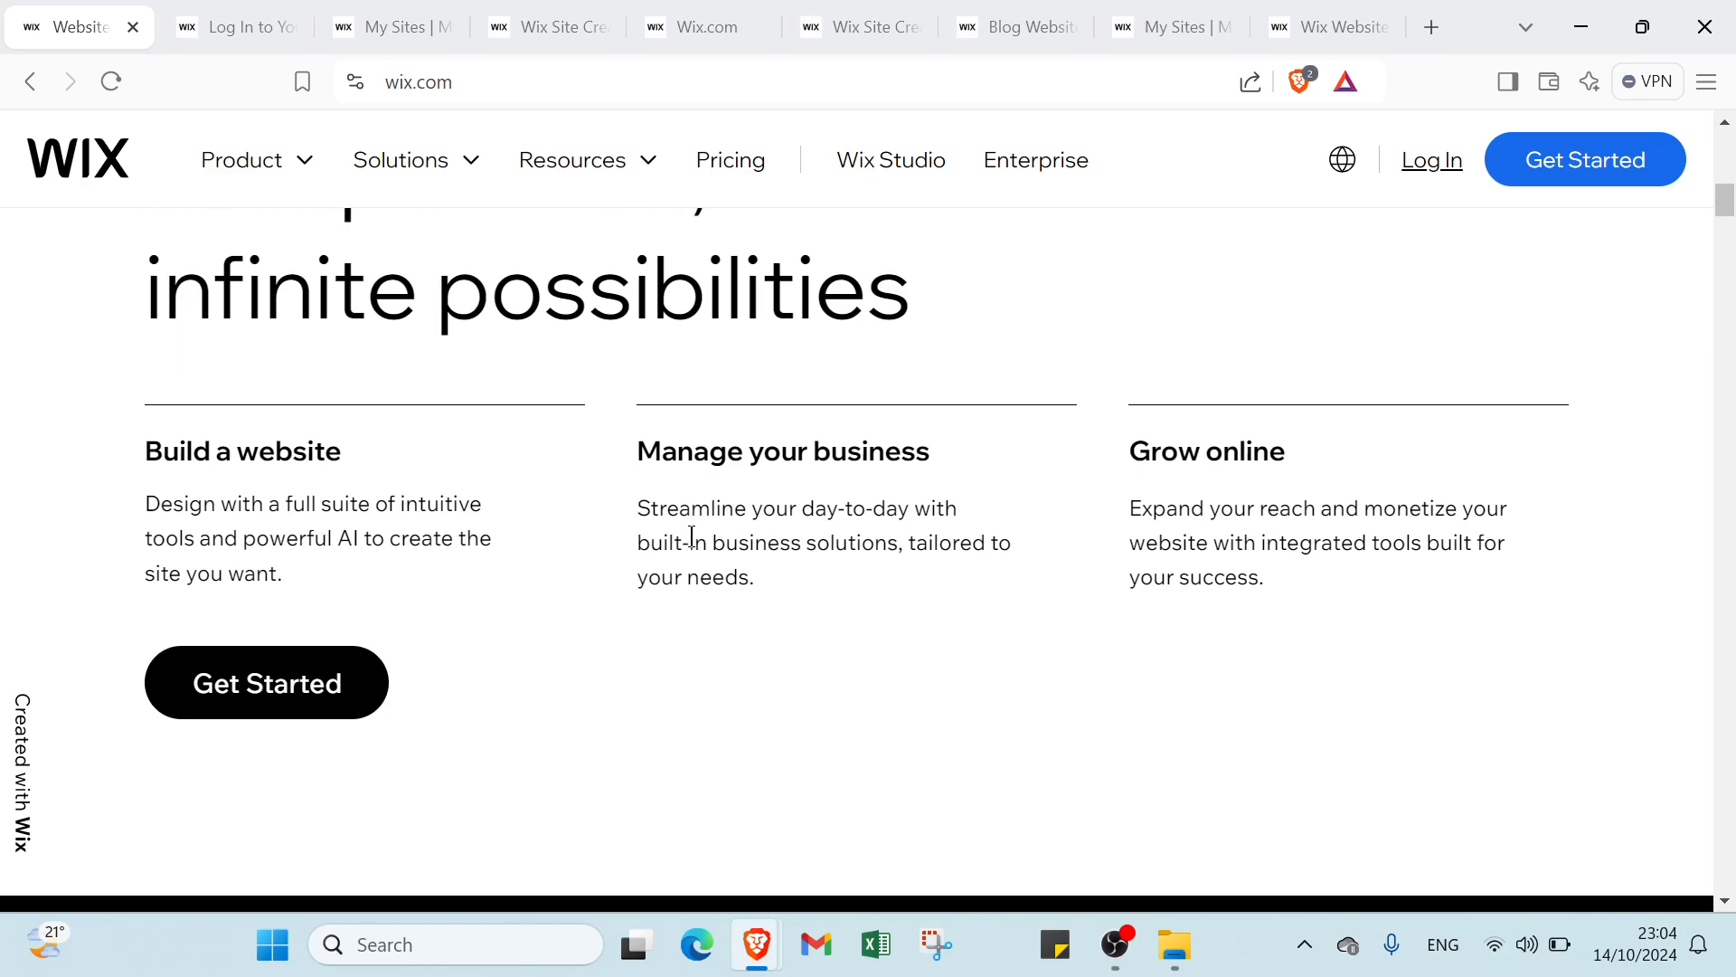
pyautogui.scroll(-3, 690, 536)
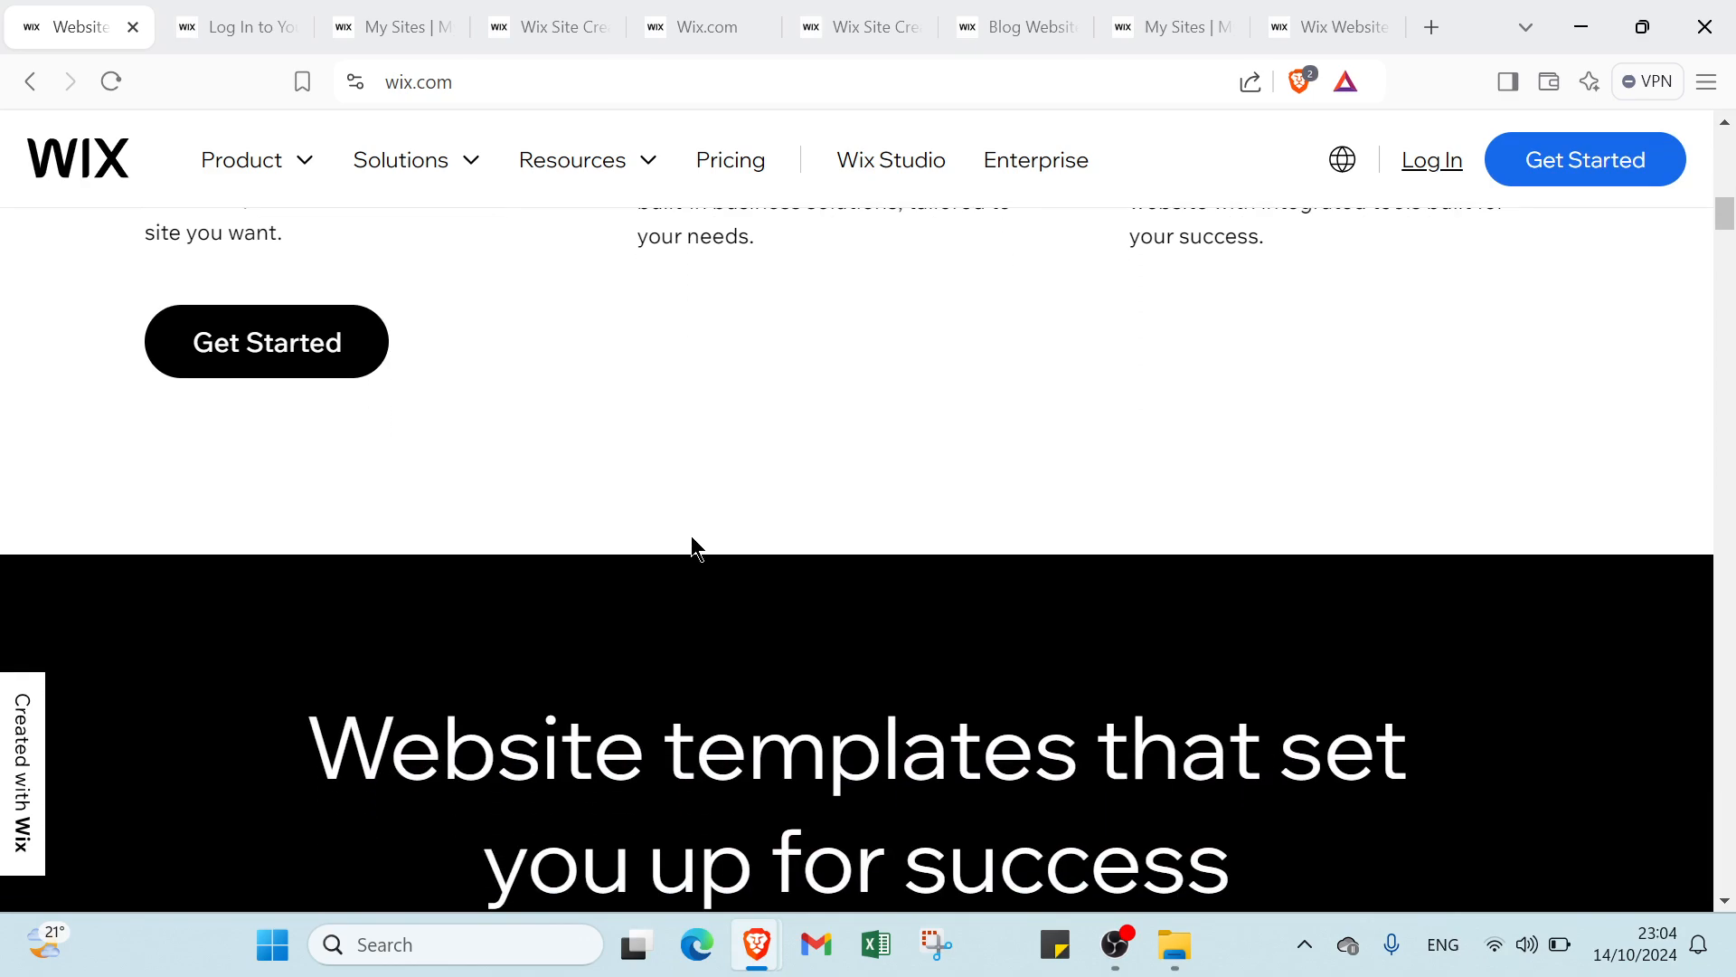
pyautogui.scroll(-4, 693, 541)
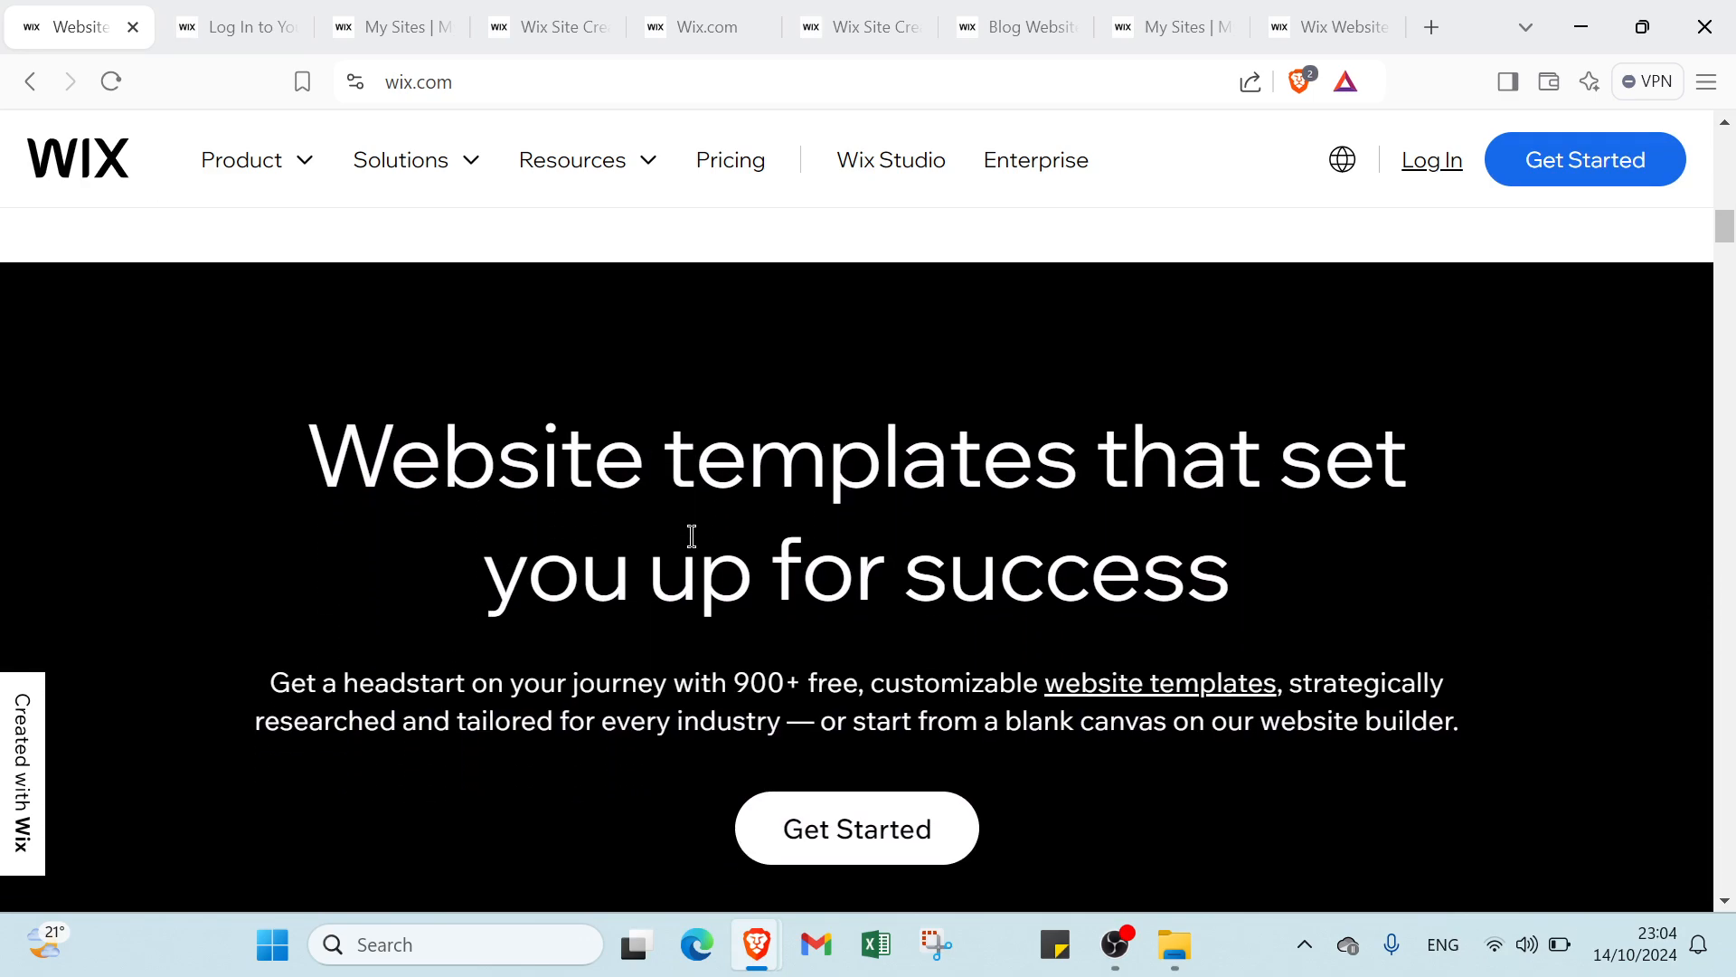
pyautogui.scroll(-1, 691, 535)
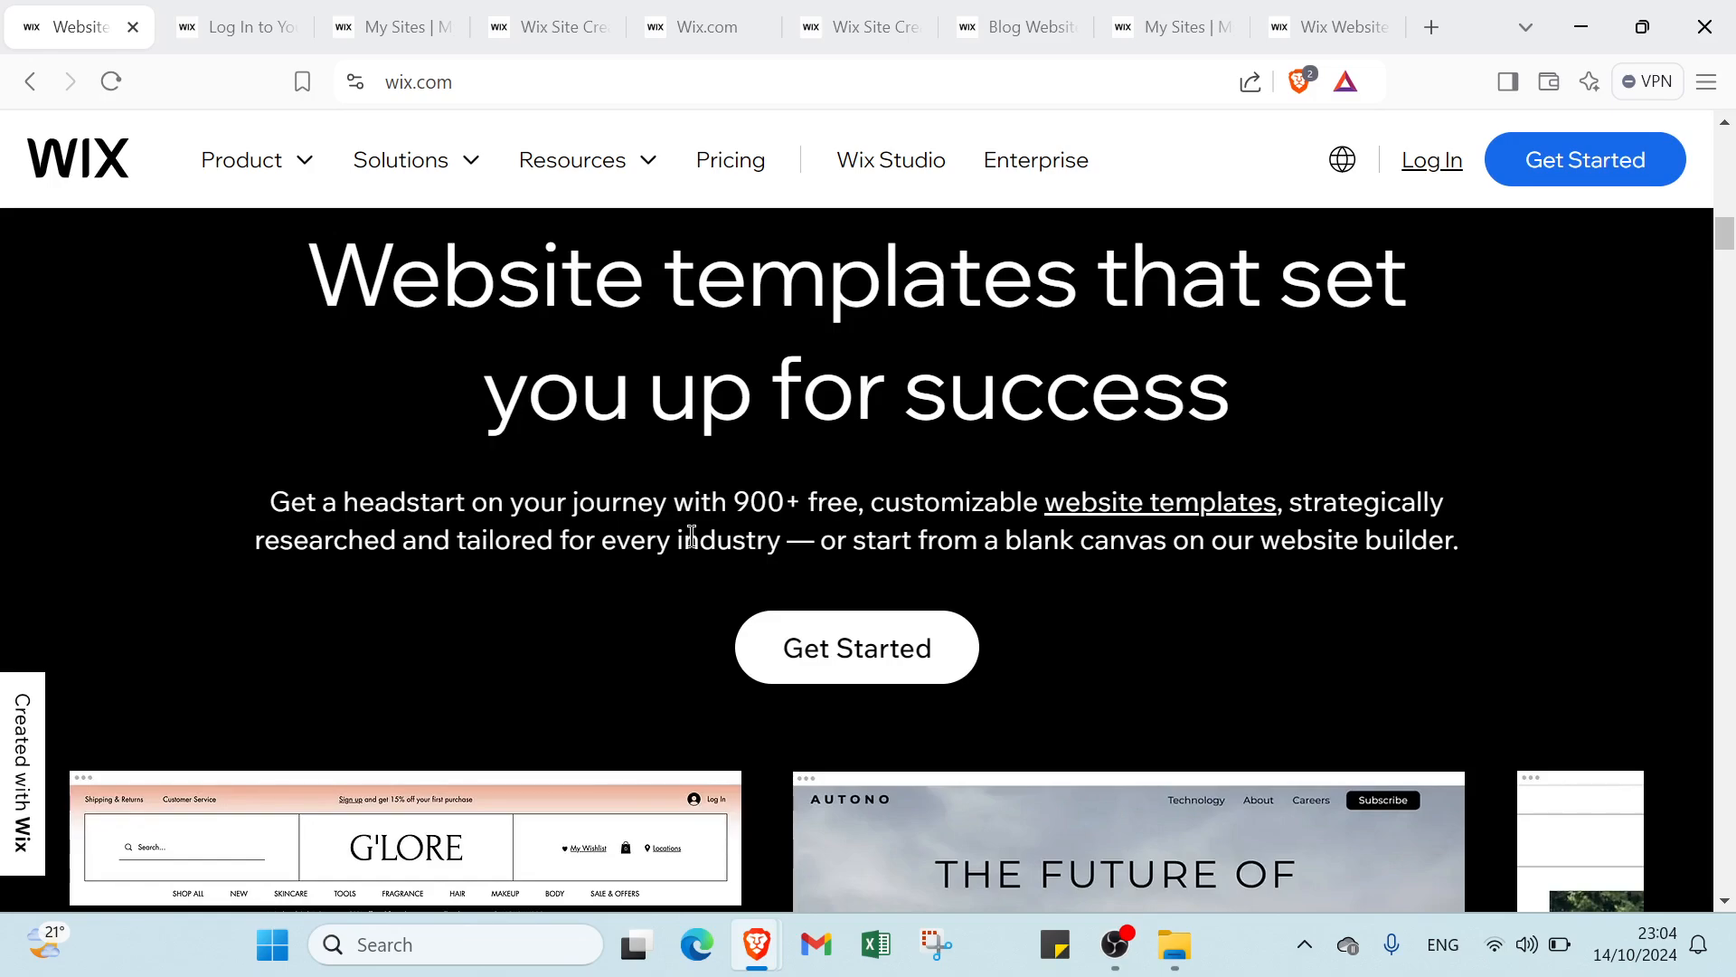
pyautogui.scroll(-3, 690, 535)
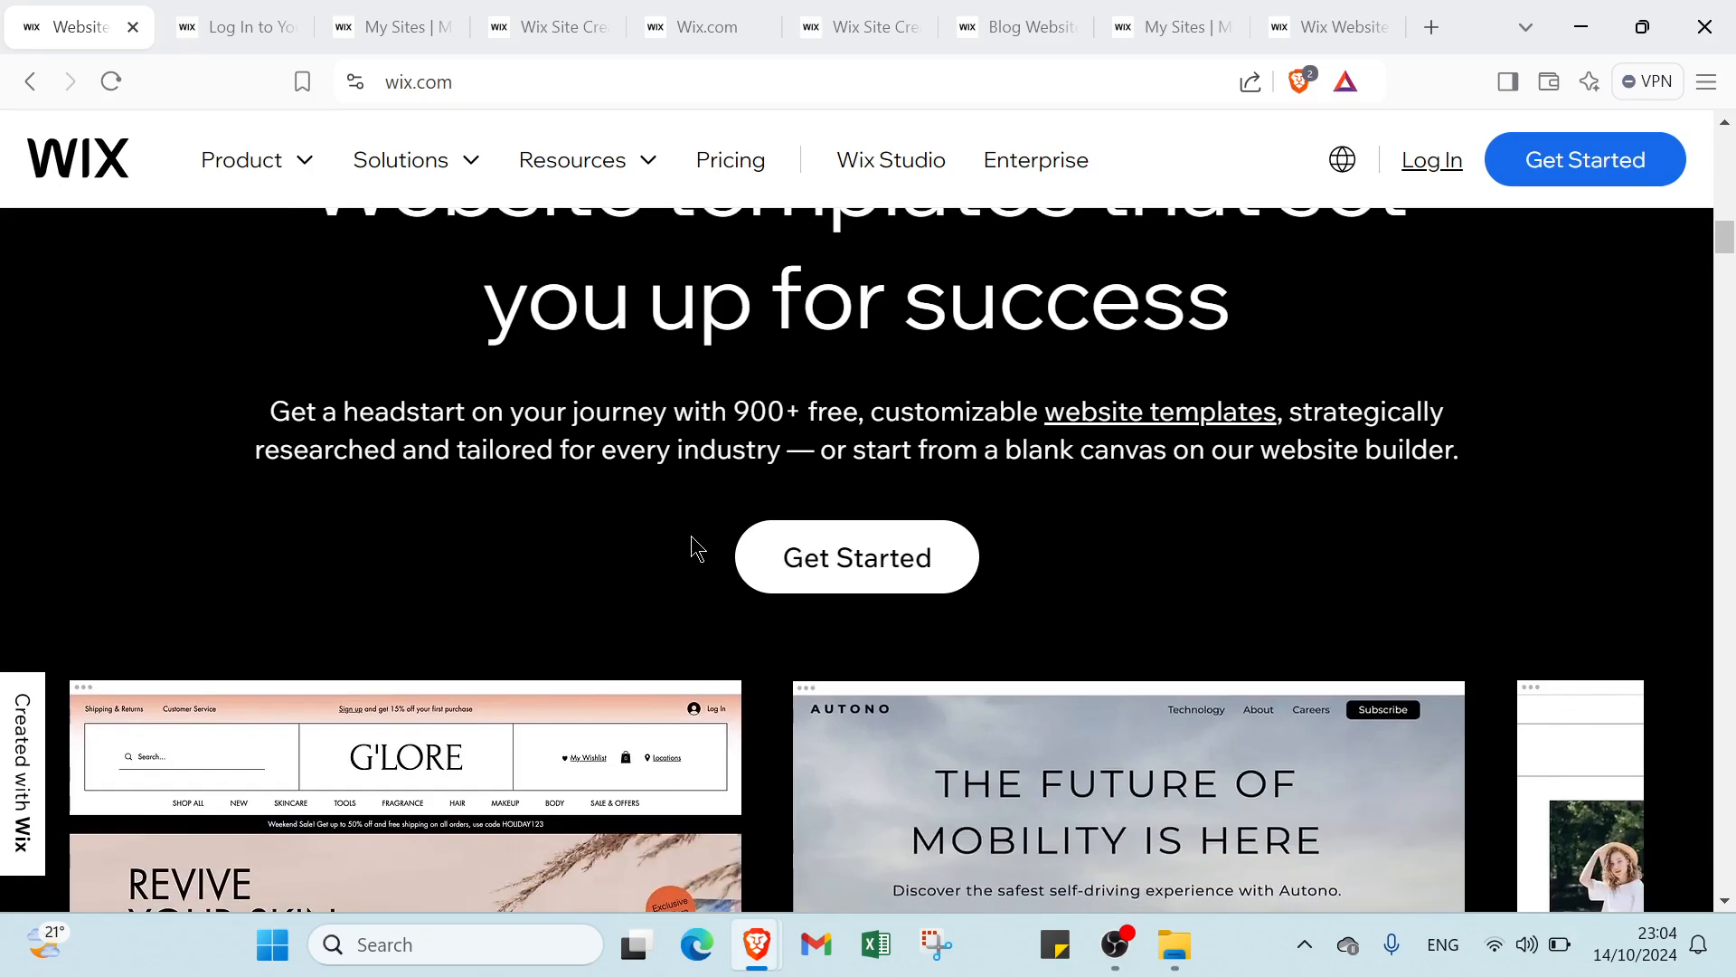
pyautogui.scroll(-1, 691, 535)
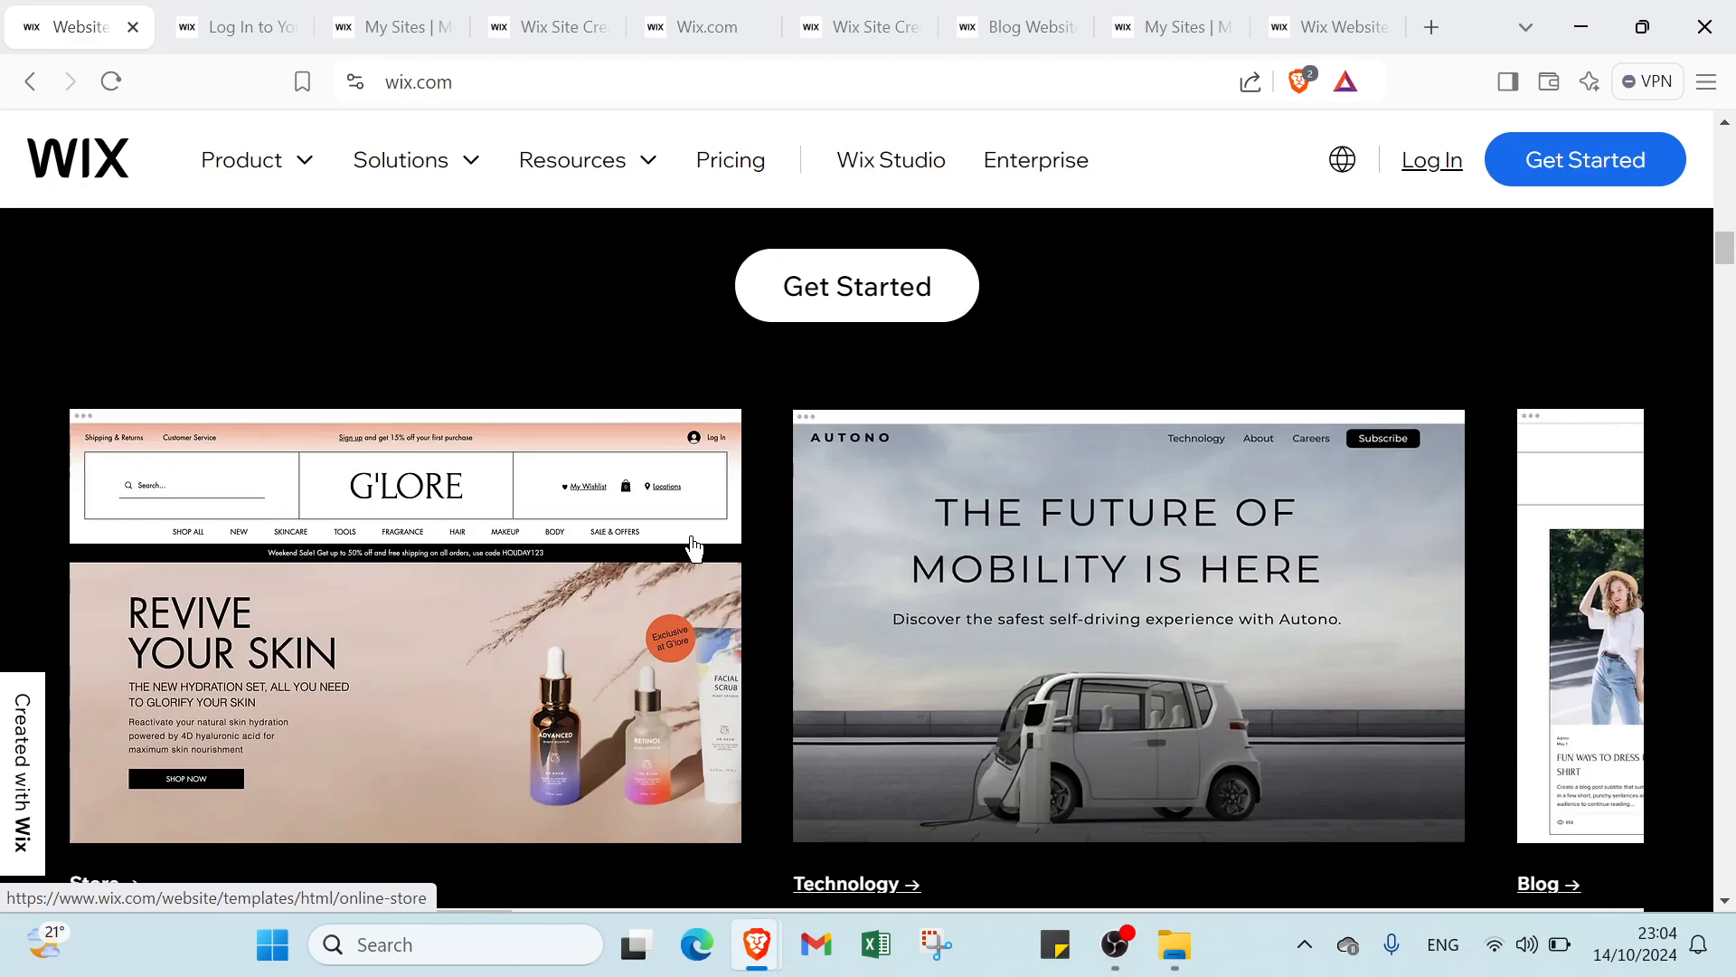
pyautogui.scroll(1, 692, 544)
pyautogui.scroll(-1, 692, 544)
pyautogui.scroll(-9, 693, 548)
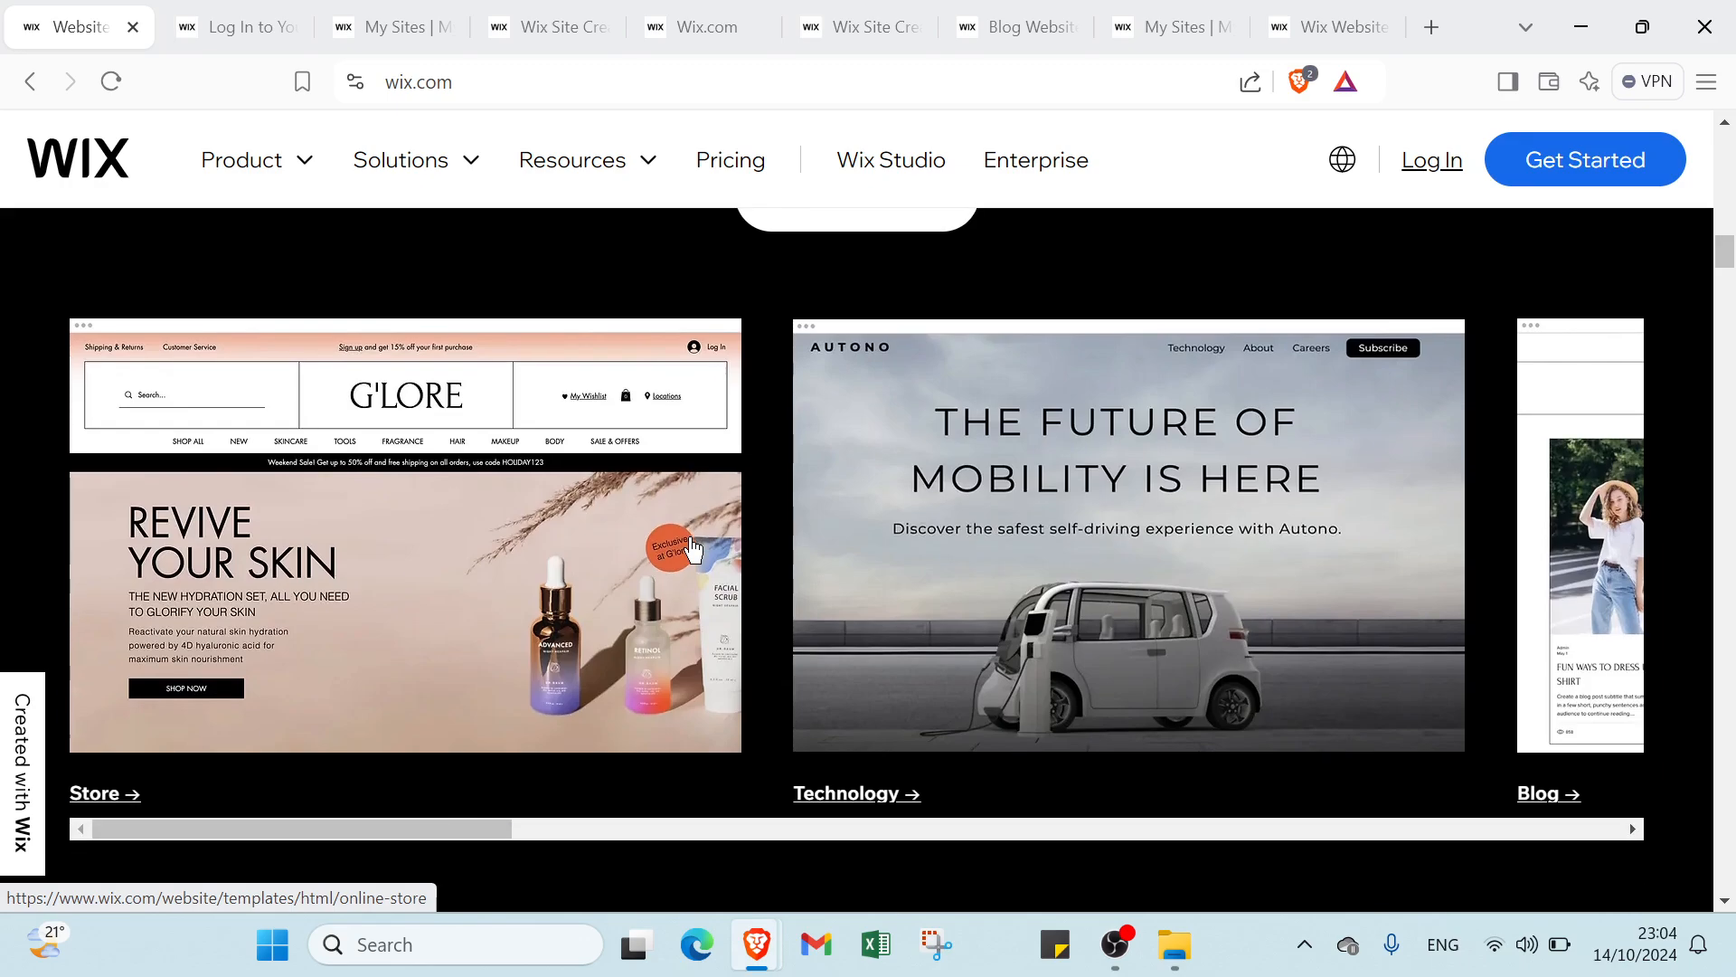
# Read the homepage's remaining feature sections and the step list under "How to create a website for free".
pyautogui.scroll(-15, 692, 548)
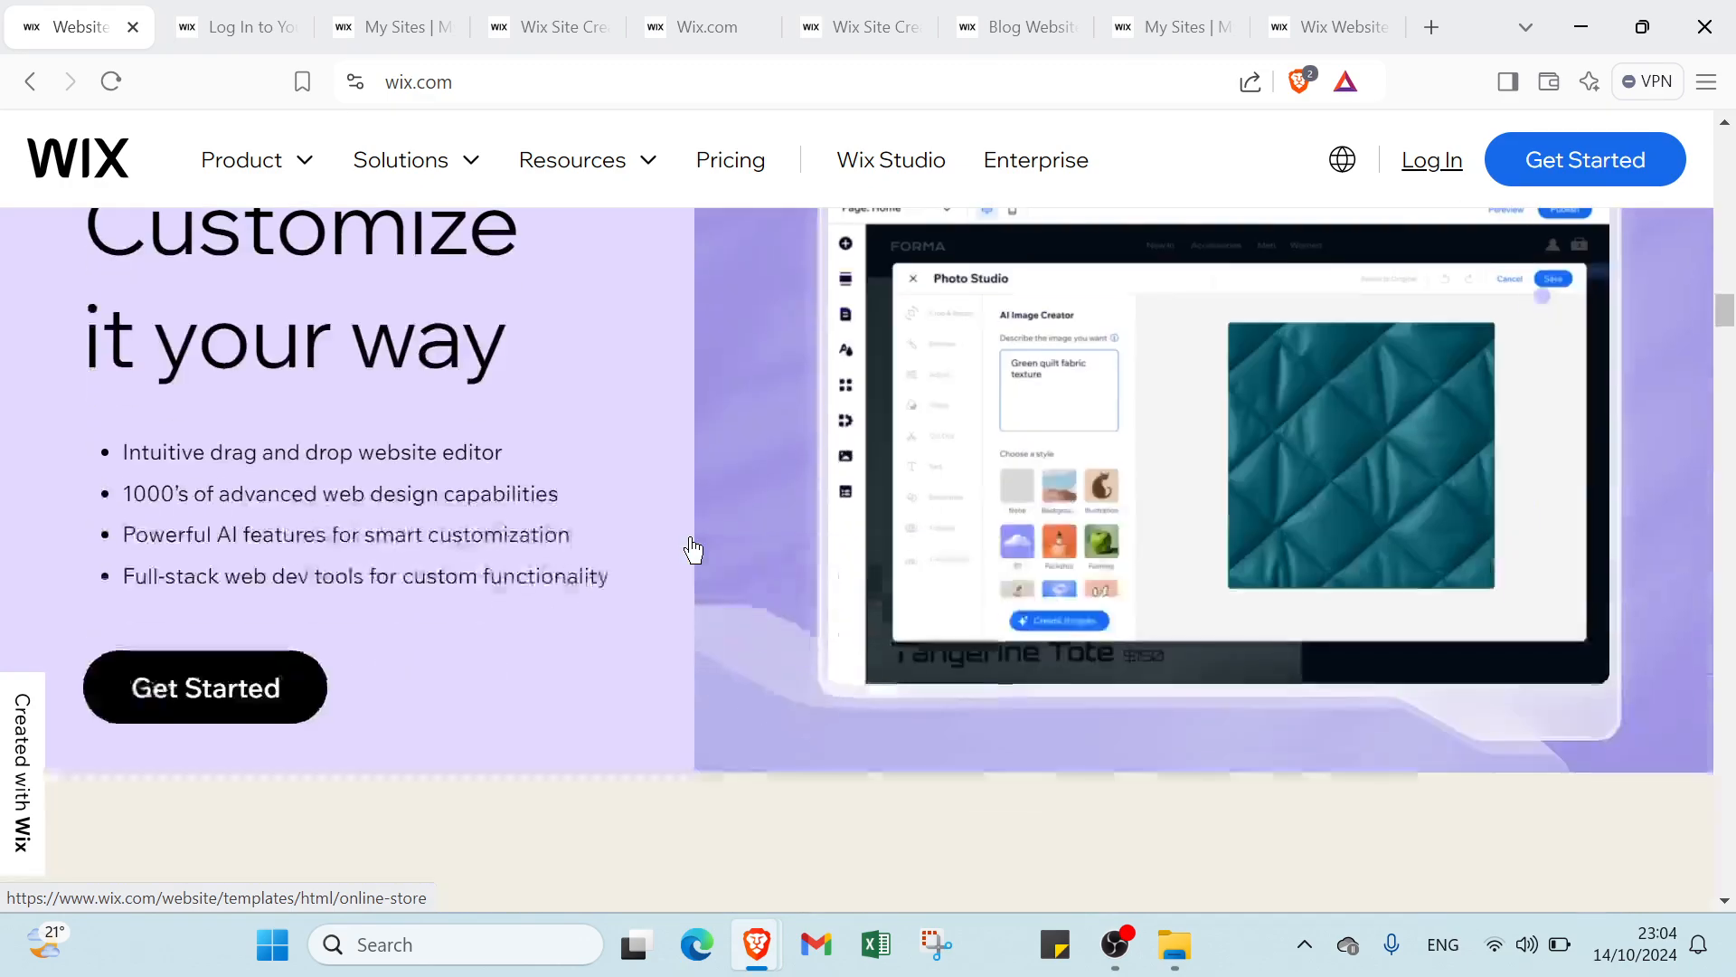
pyautogui.scroll(-15, 778, 633)
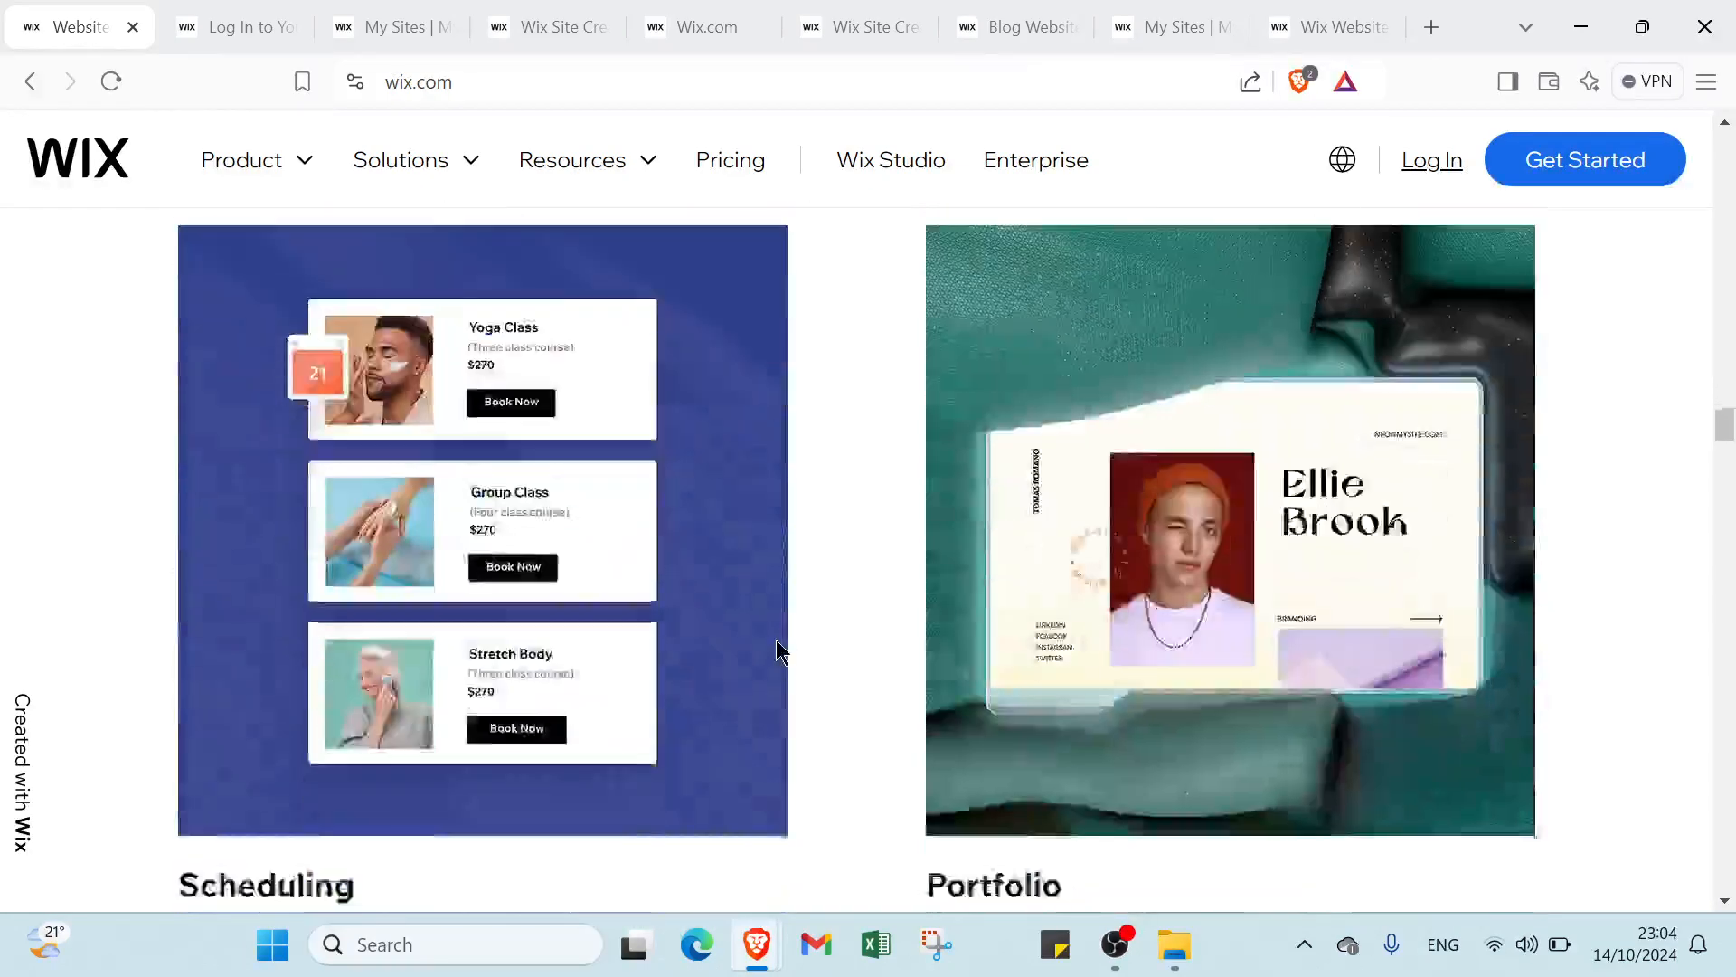
pyautogui.scroll(-15, 763, 641)
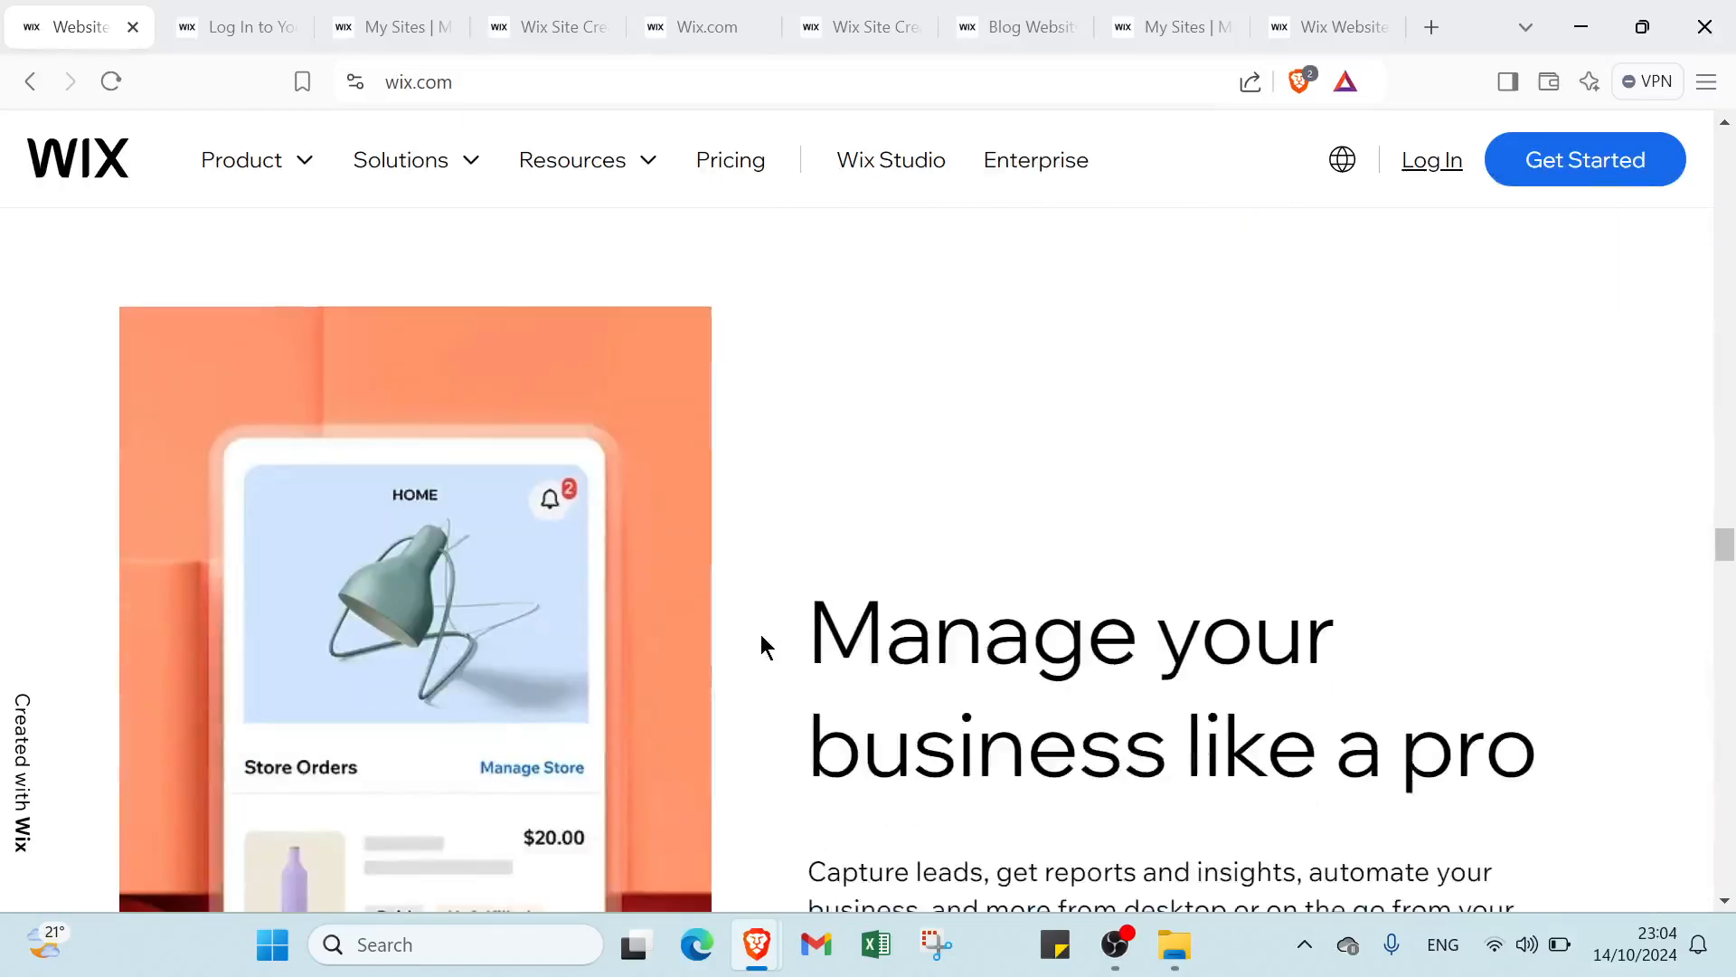
pyautogui.scroll(1, 633, 488)
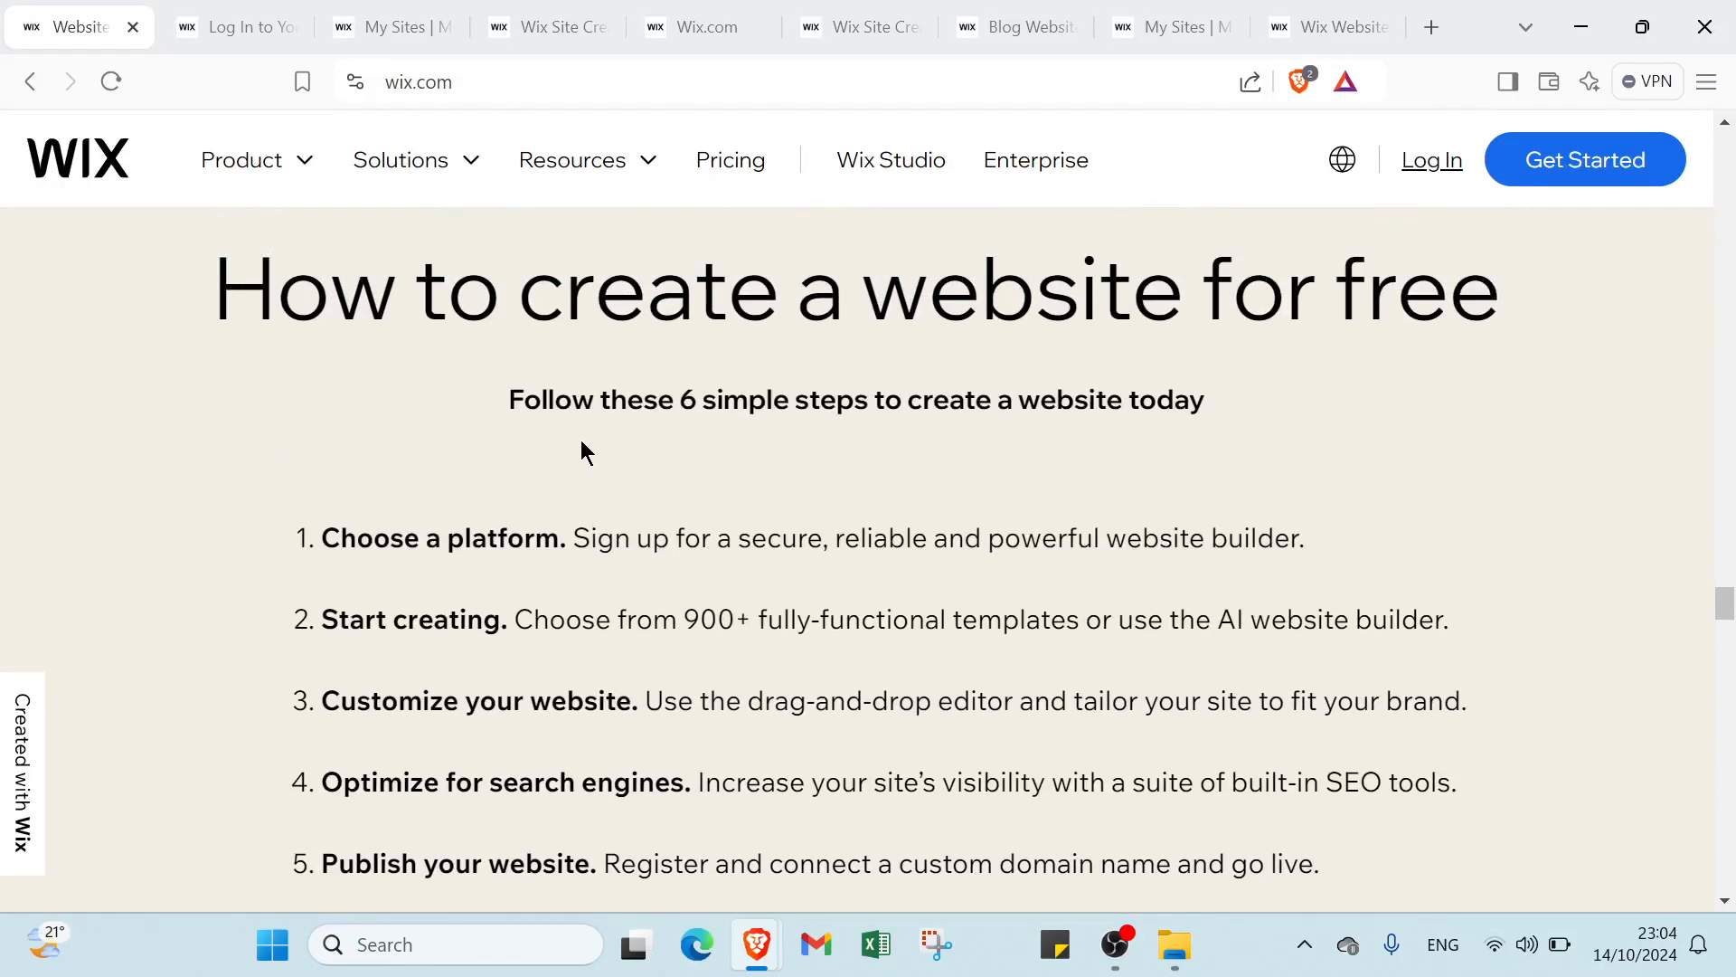
pyautogui.scroll(-1, 229, 461)
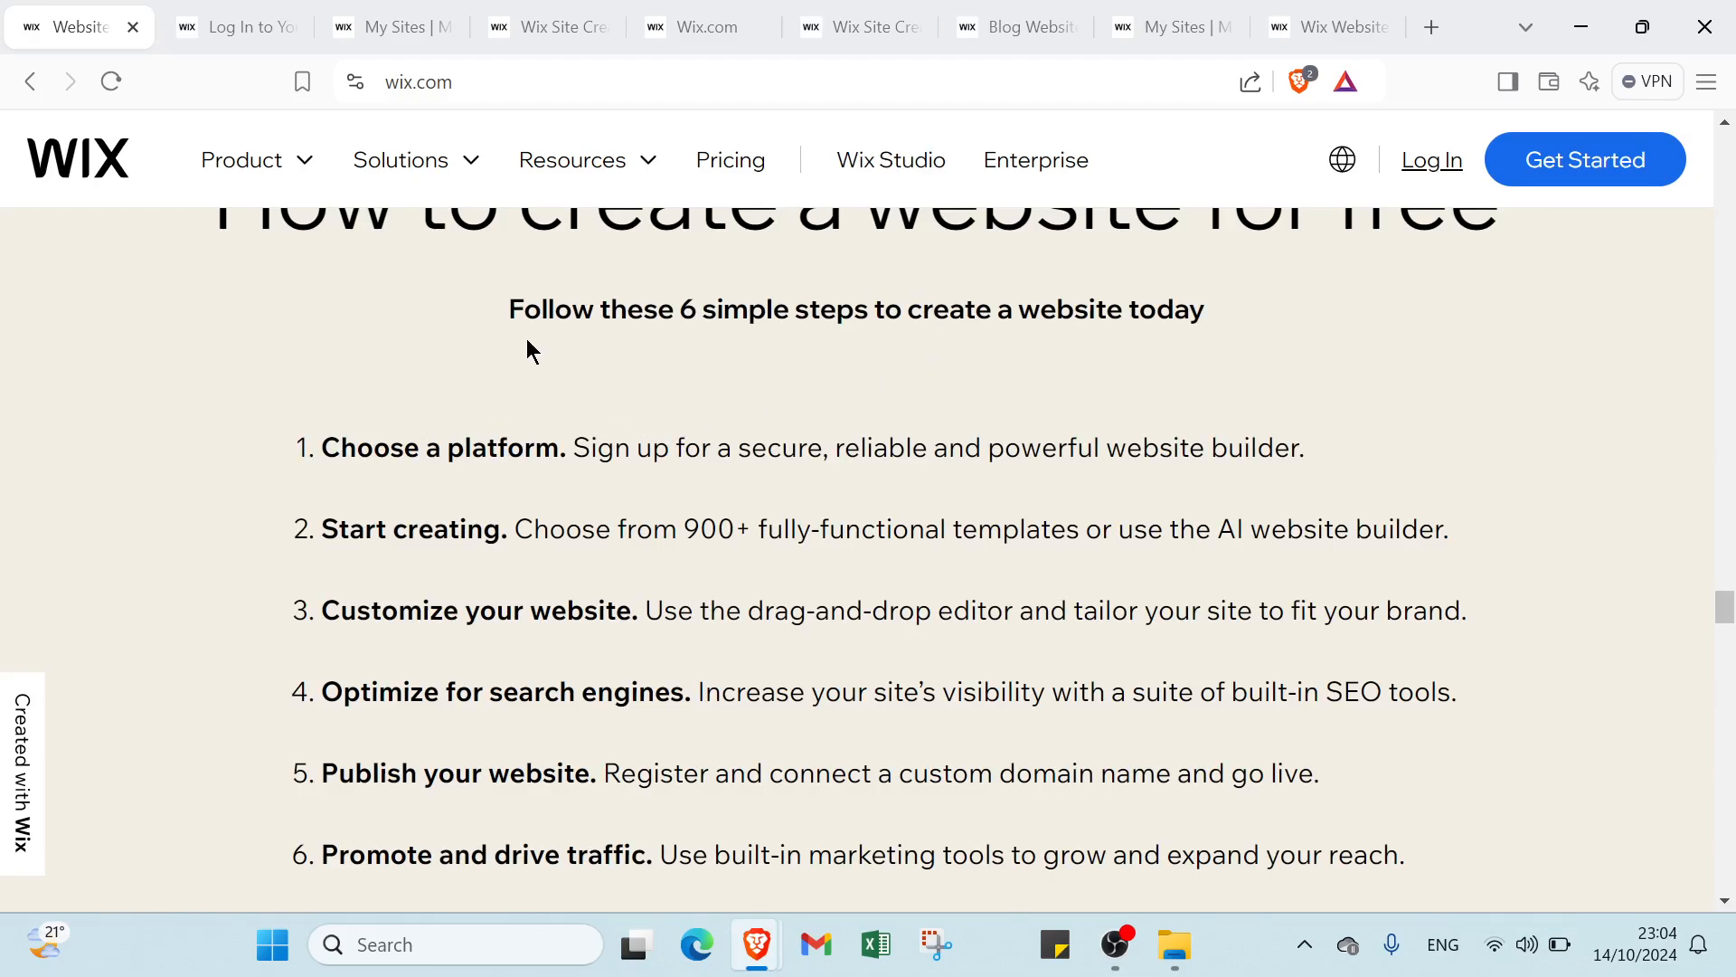
pyautogui.scroll(-2, 453, 614)
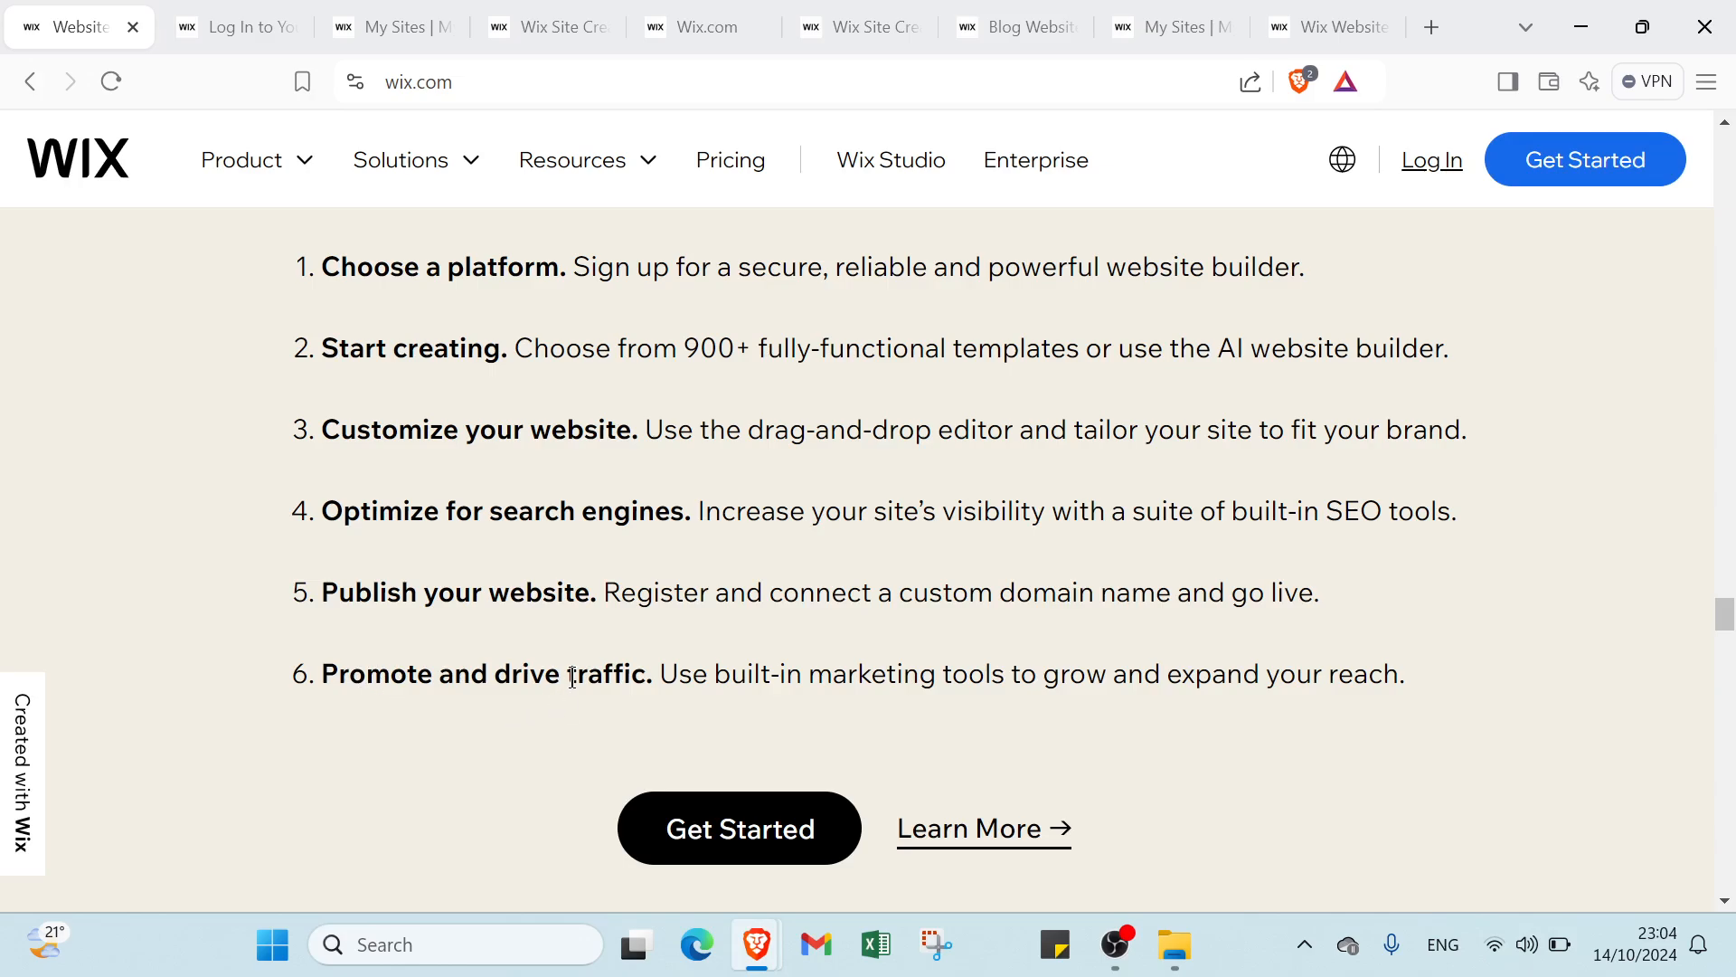
pyautogui.scroll(15, 578, 674)
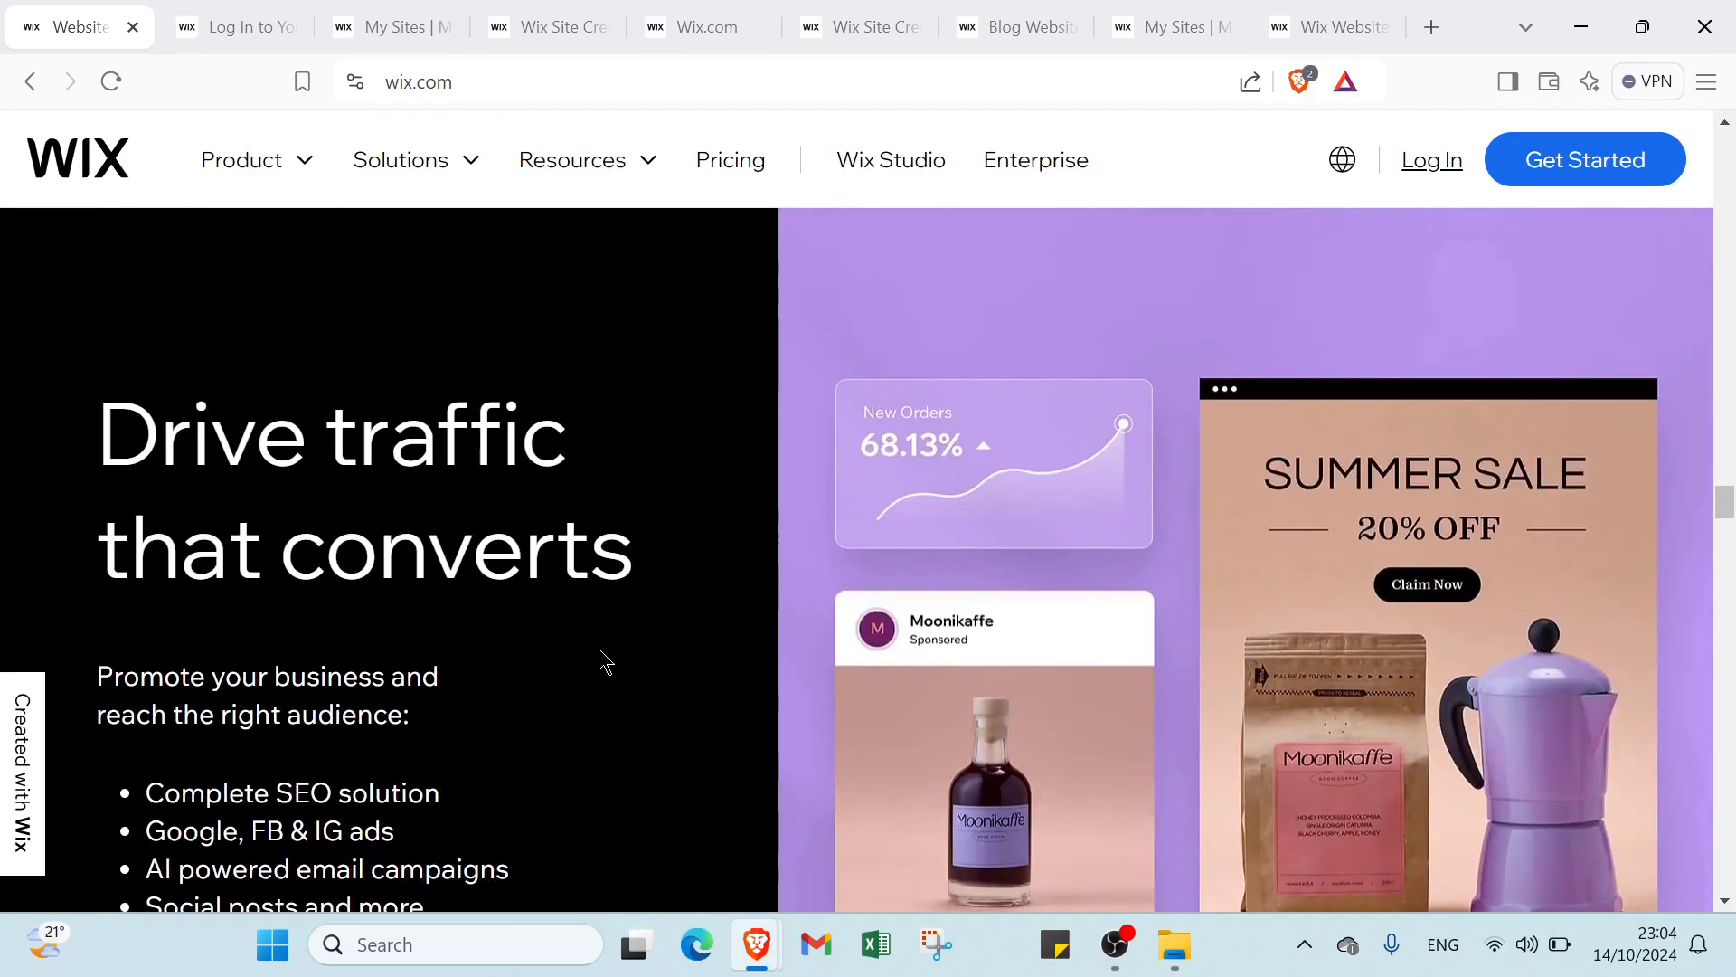
pyautogui.scroll(5, 633, 656)
pyautogui.moveTo(1725, 480); pyautogui.dragTo(1724, 149)
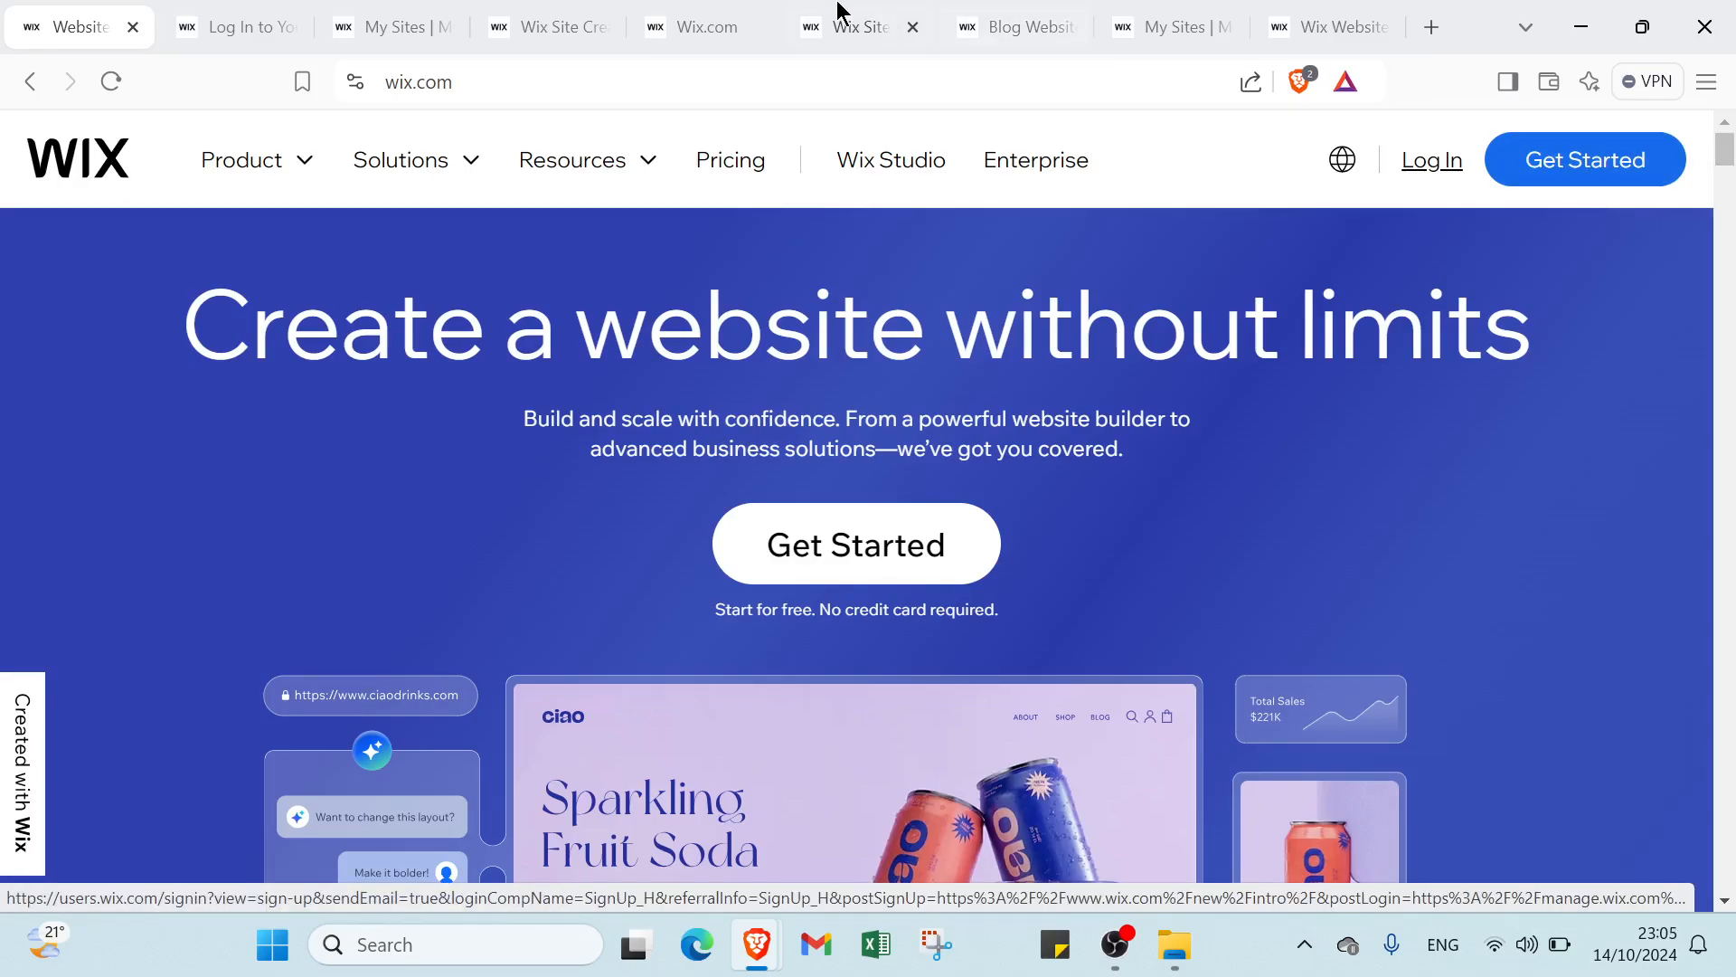
# Open the Wix Sign Up page and check the requirements for choosing a password.
pyautogui.click(281, 13)
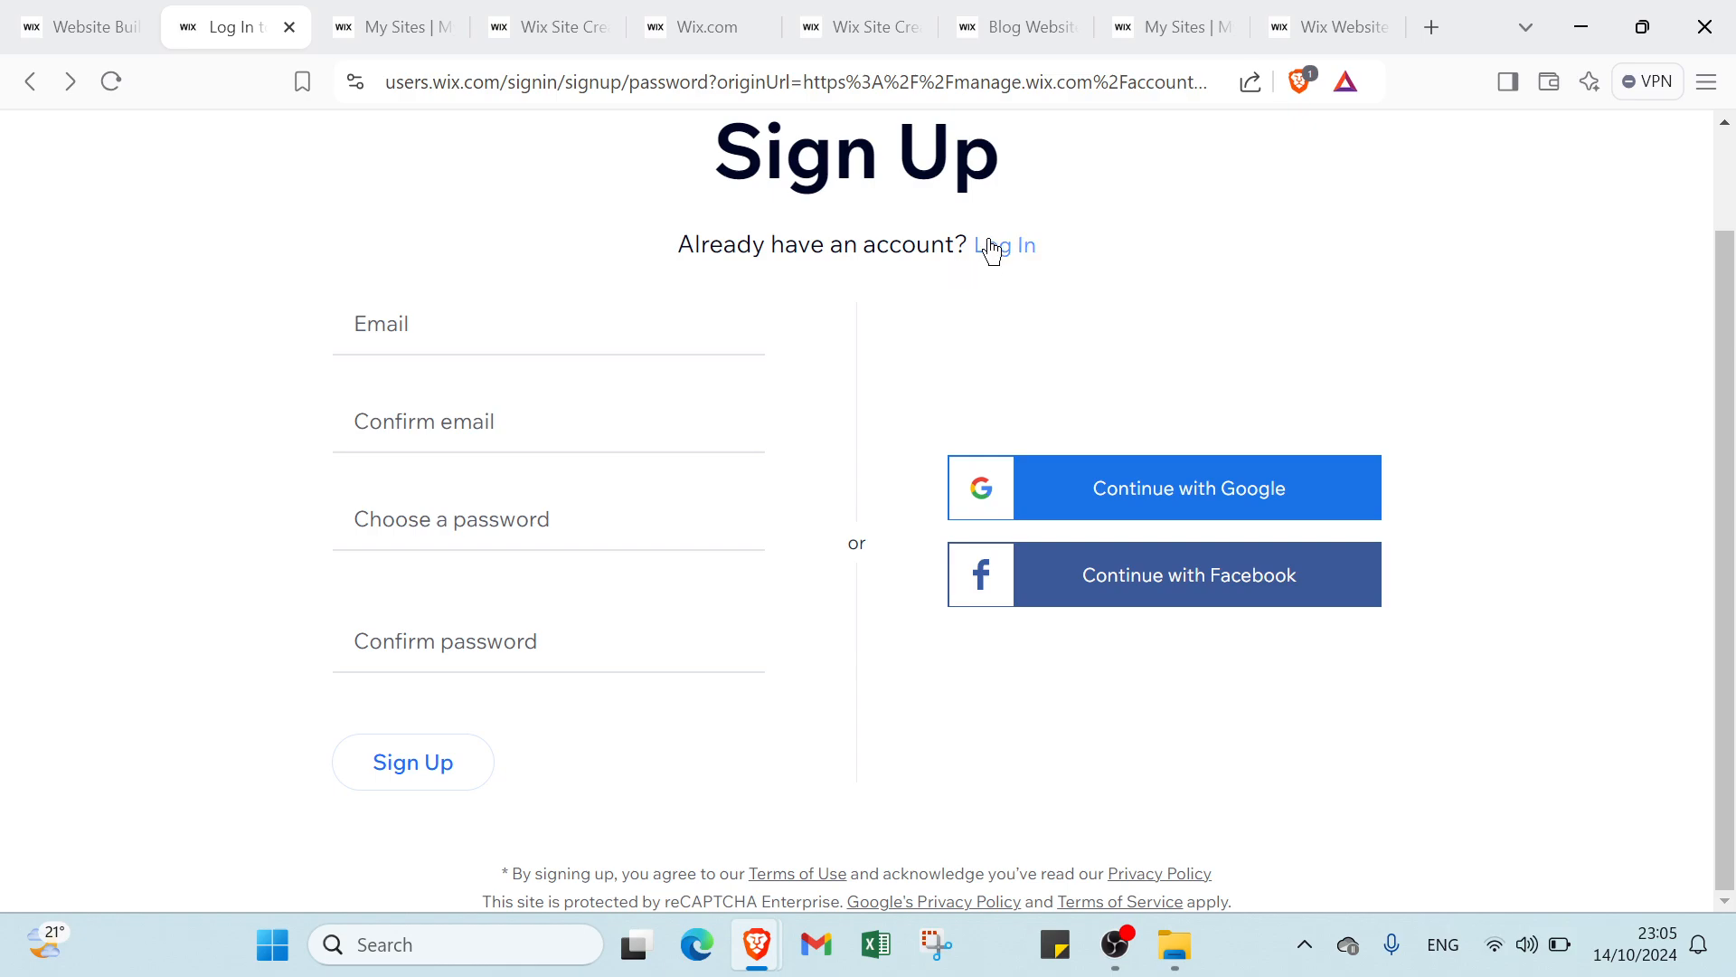
pyautogui.click(70, 20)
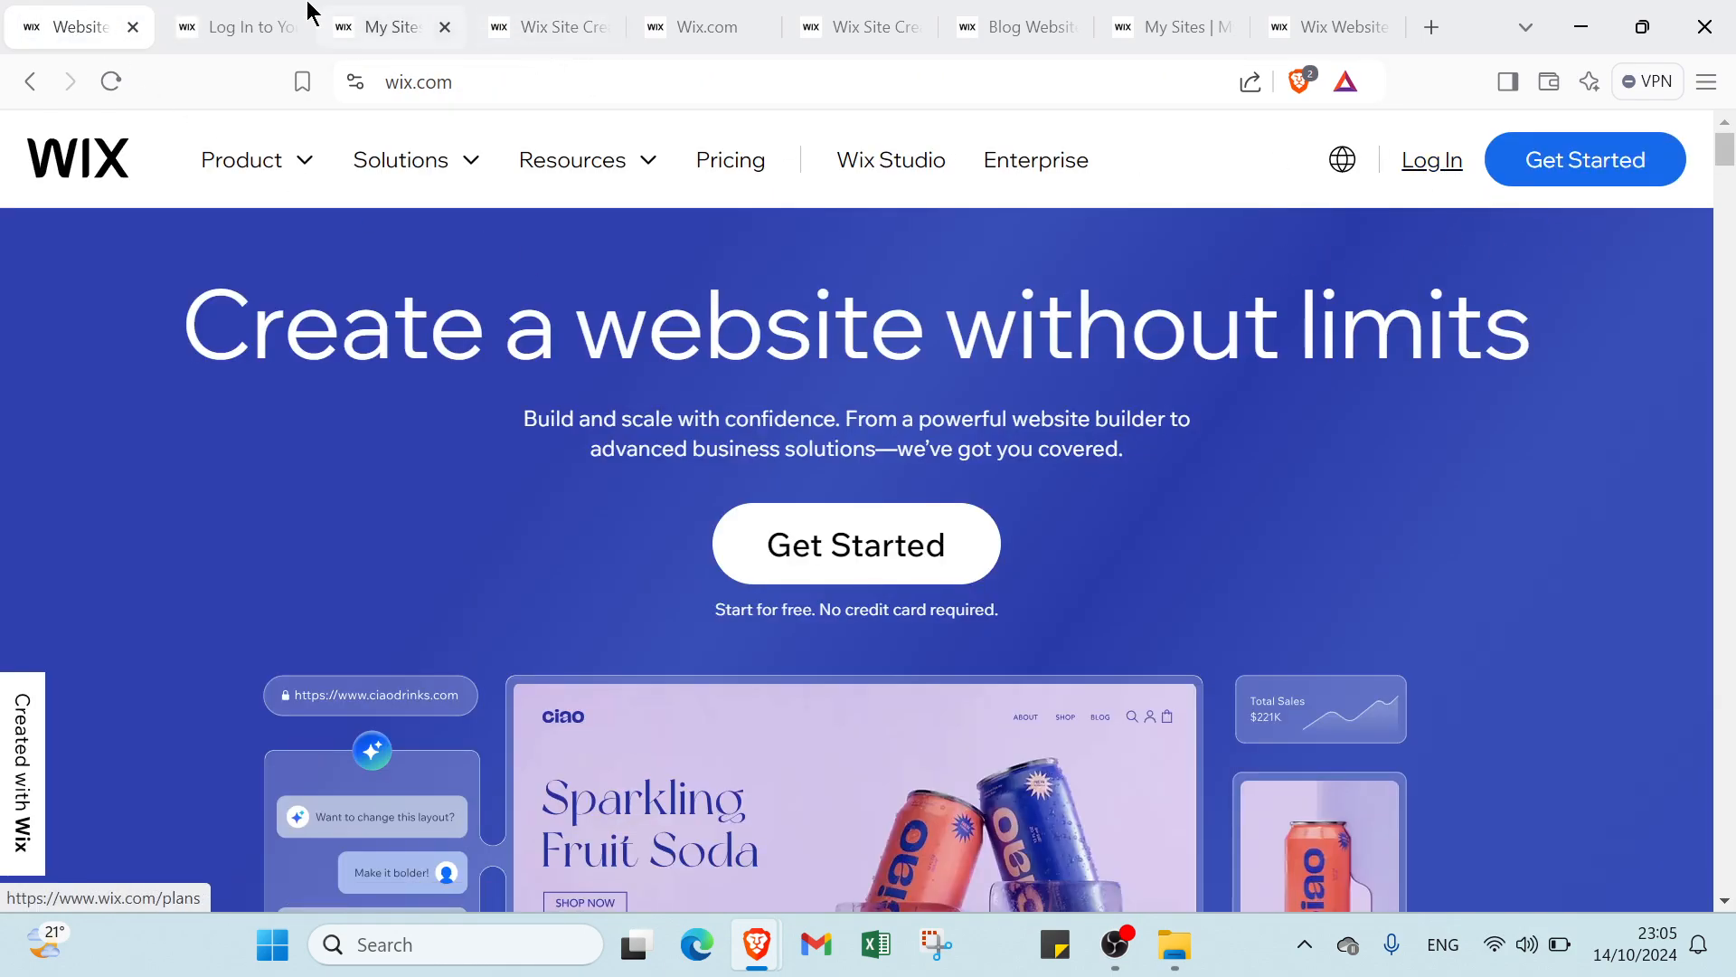
pyautogui.click(230, 29)
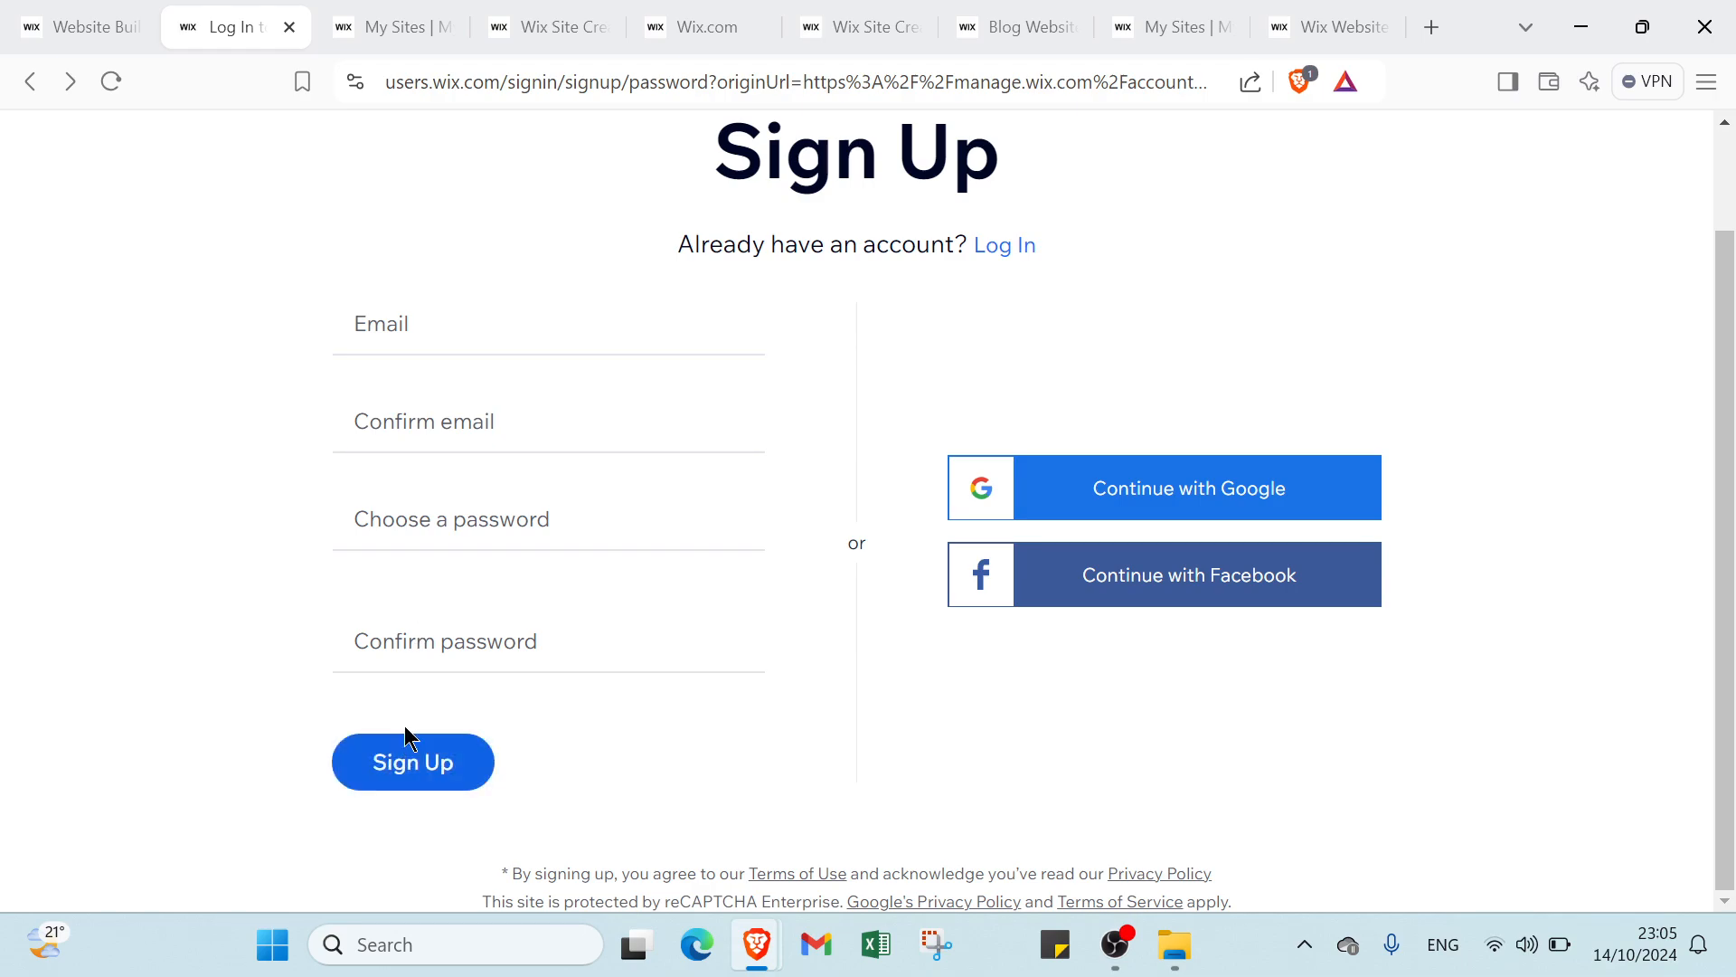
pyautogui.click(444, 523)
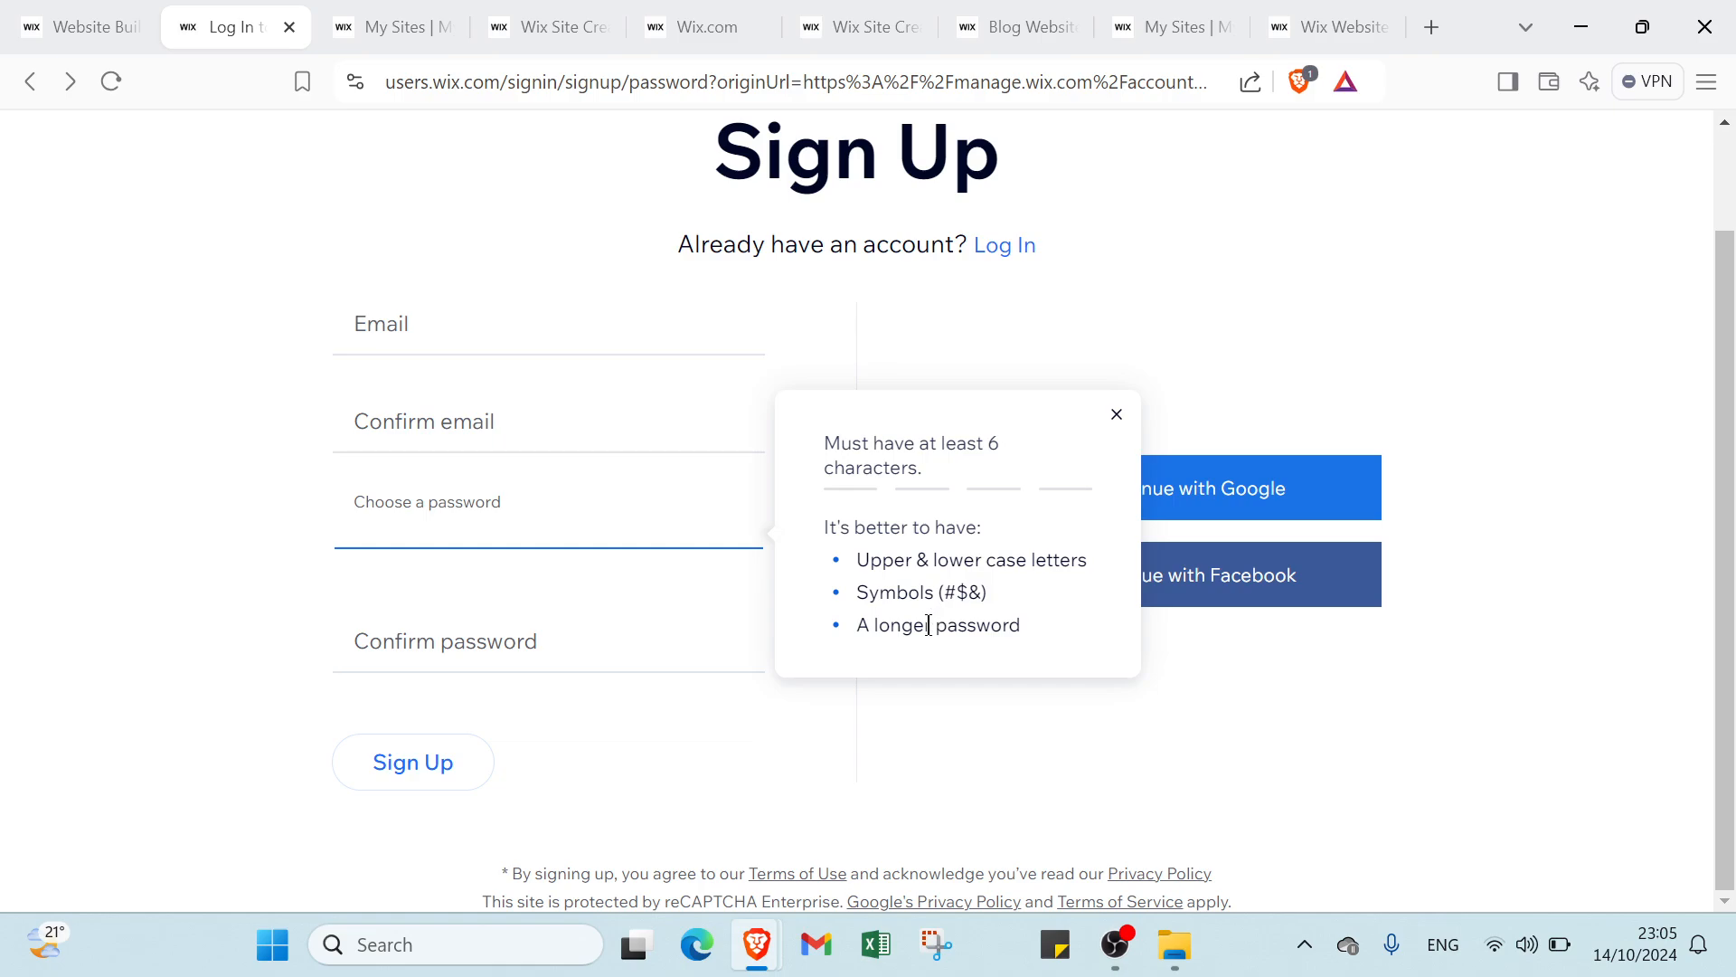
pyautogui.click(684, 727)
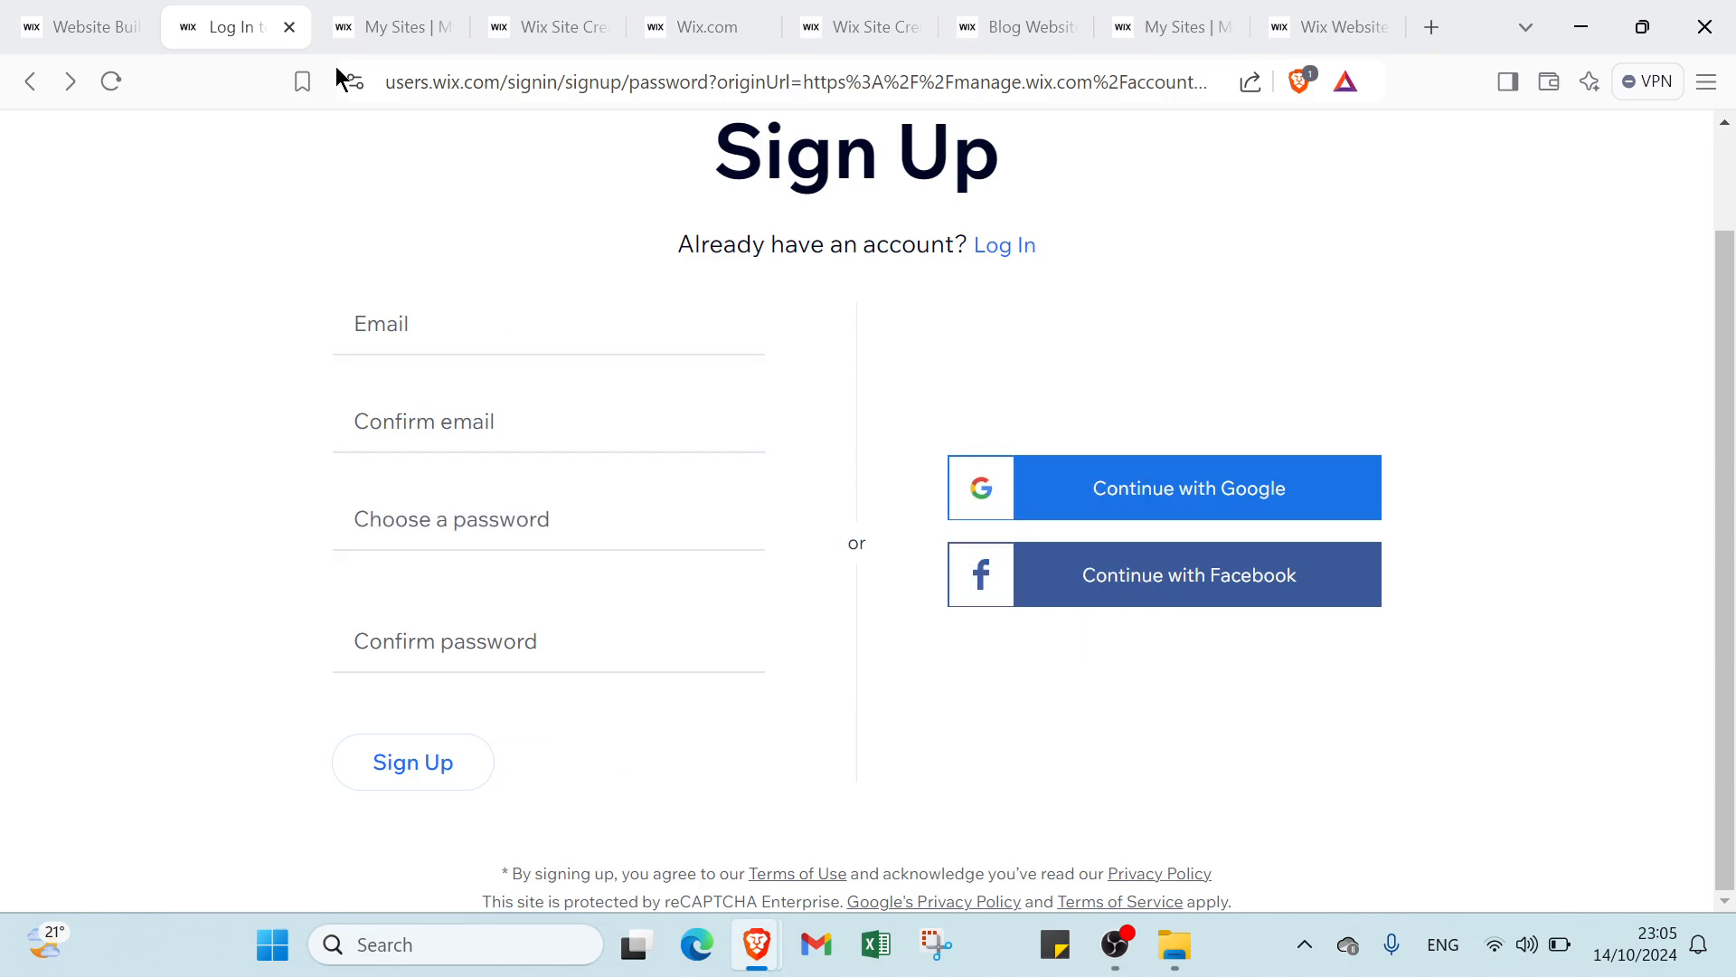
# View the My Sites page and look through the blog types suggested for the website type question.
pyautogui.click(381, 27)
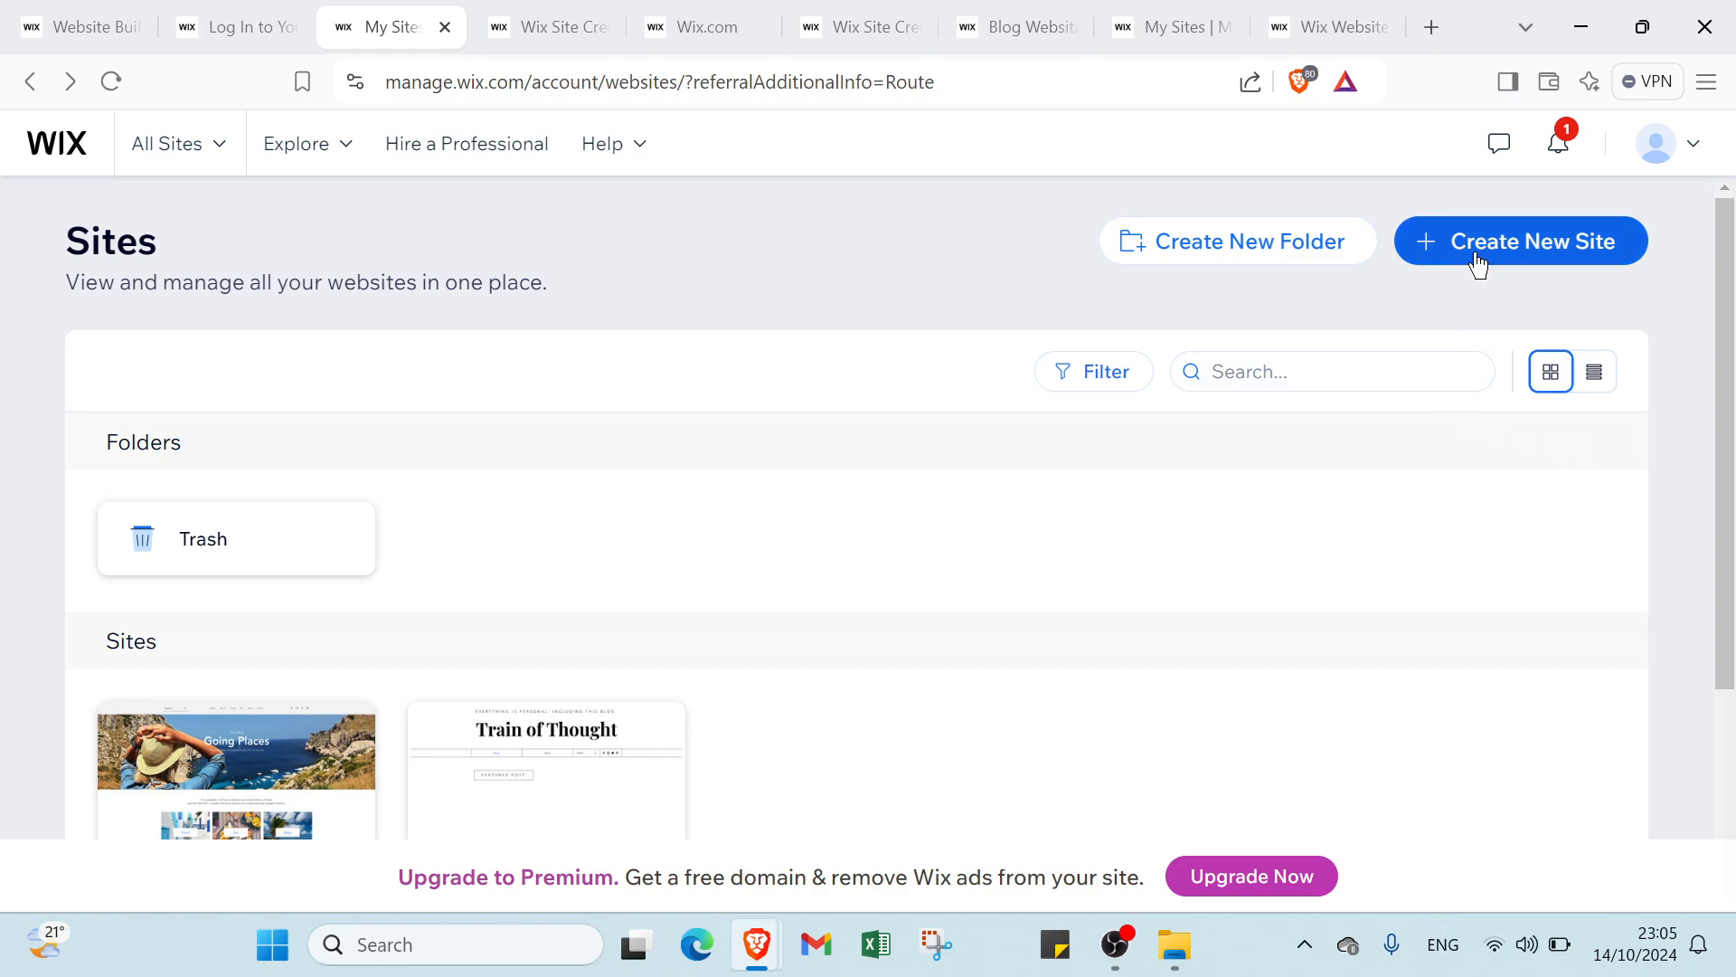
pyautogui.click(555, 20)
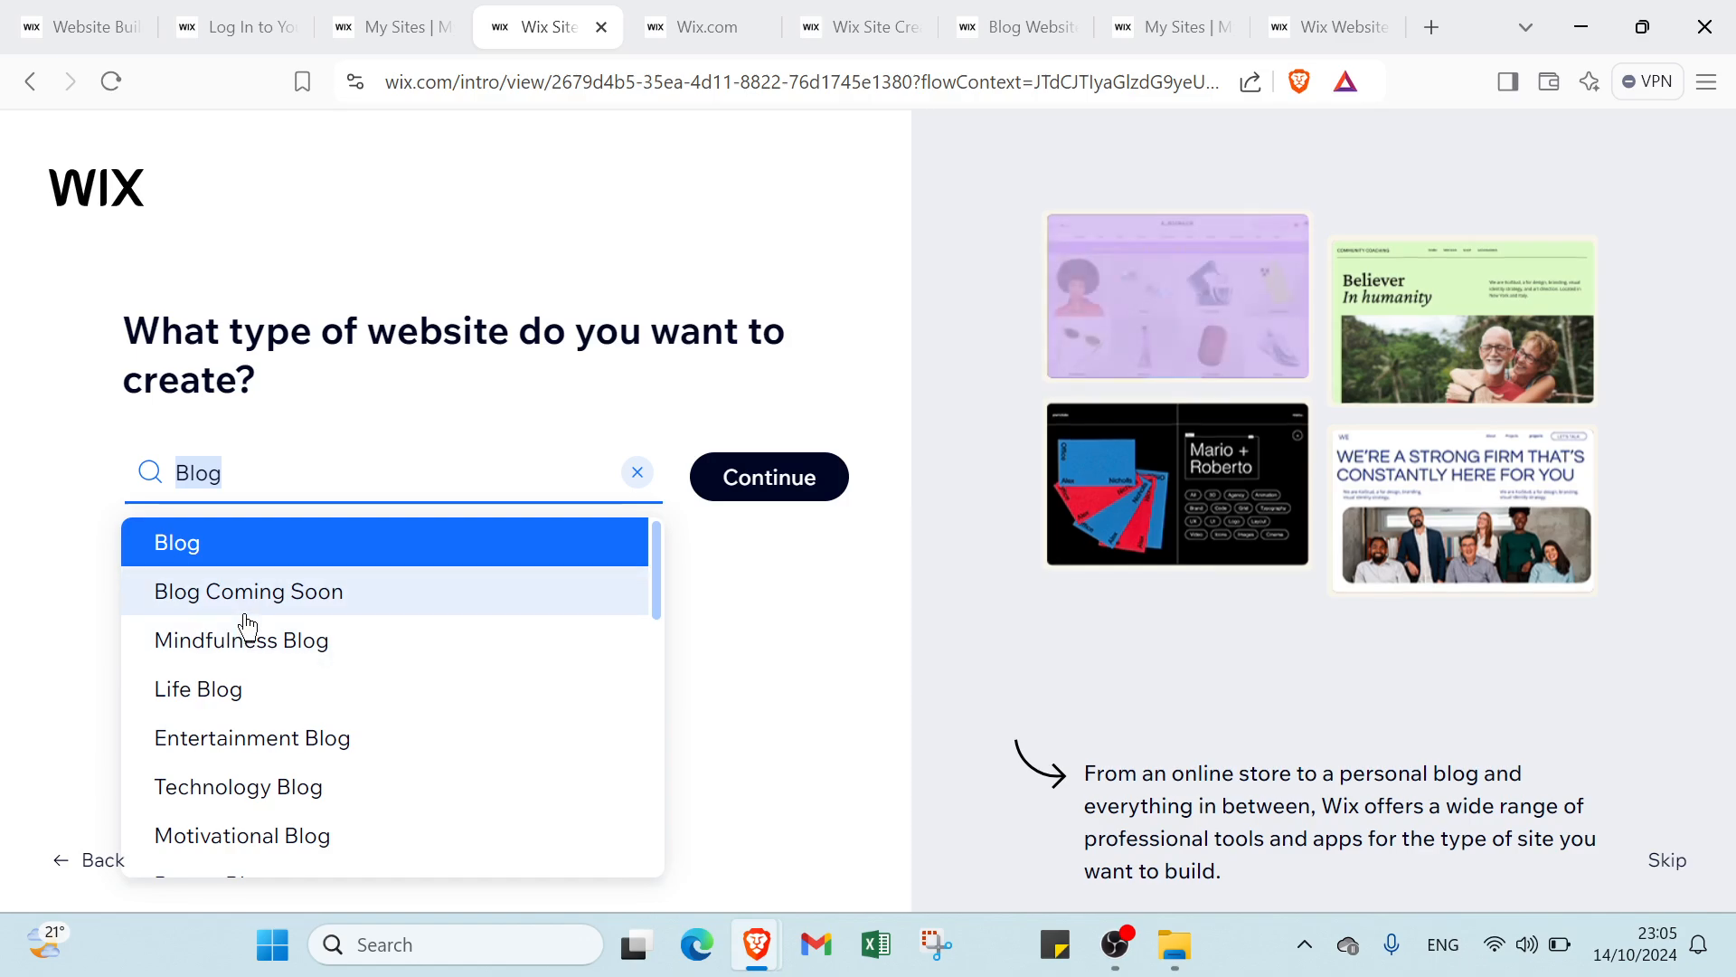
pyautogui.scroll(-1, 244, 615)
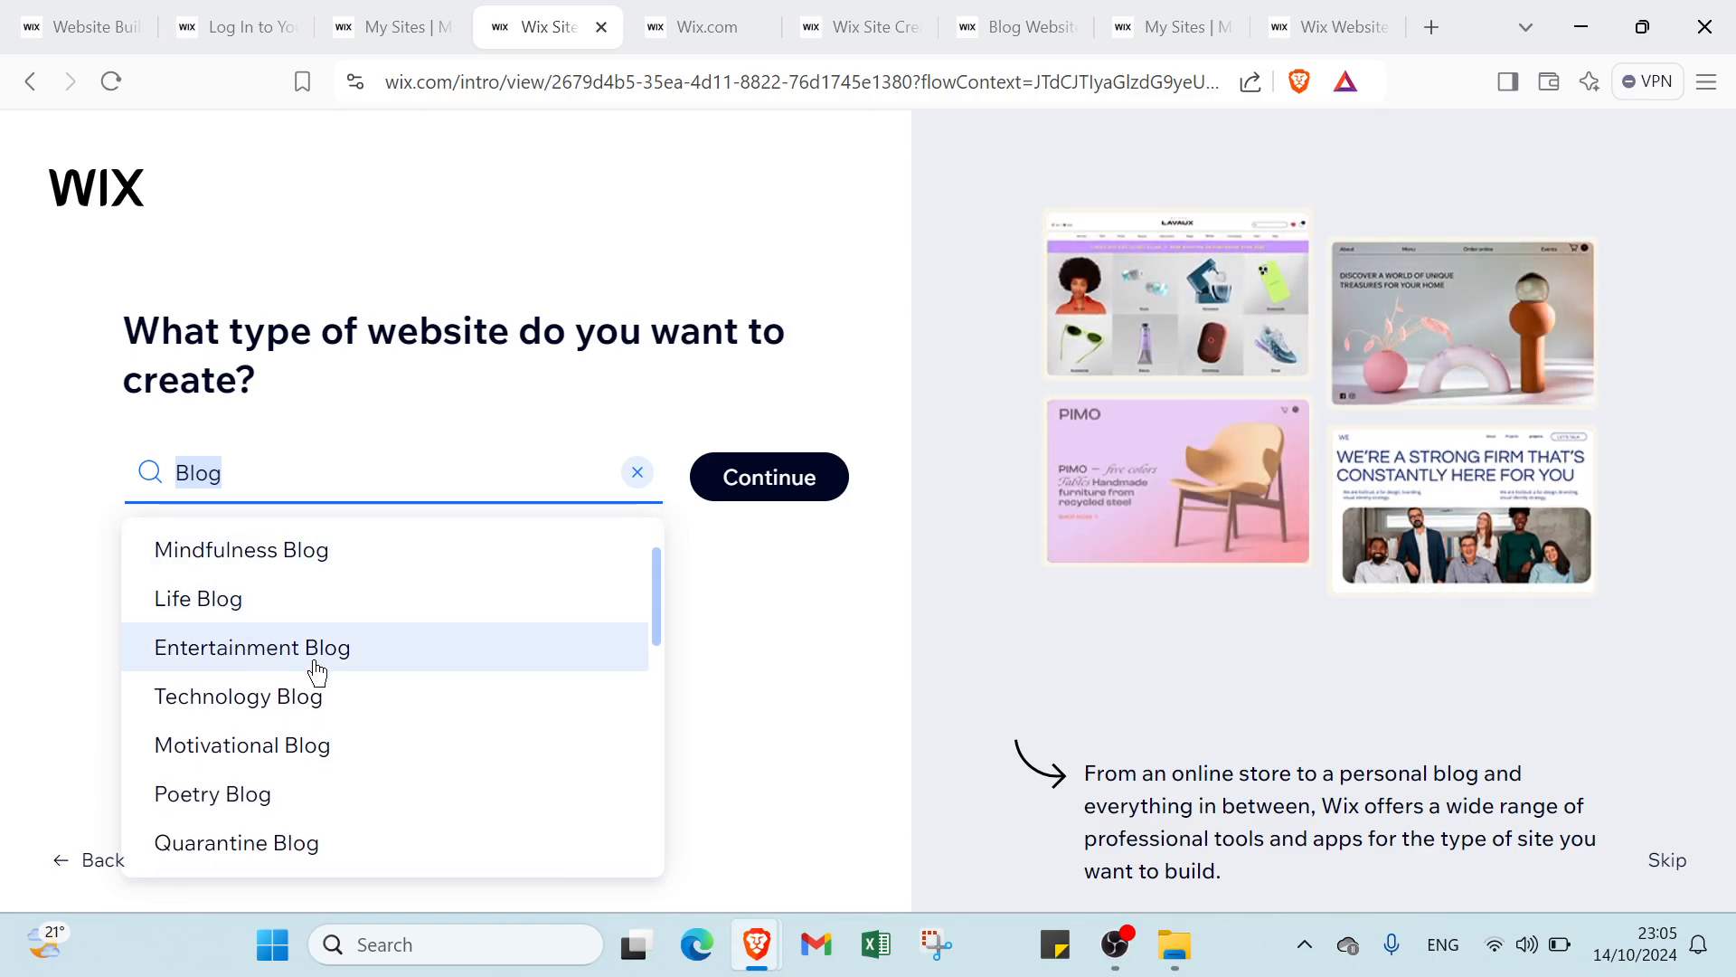
pyautogui.scroll(-1, 317, 671)
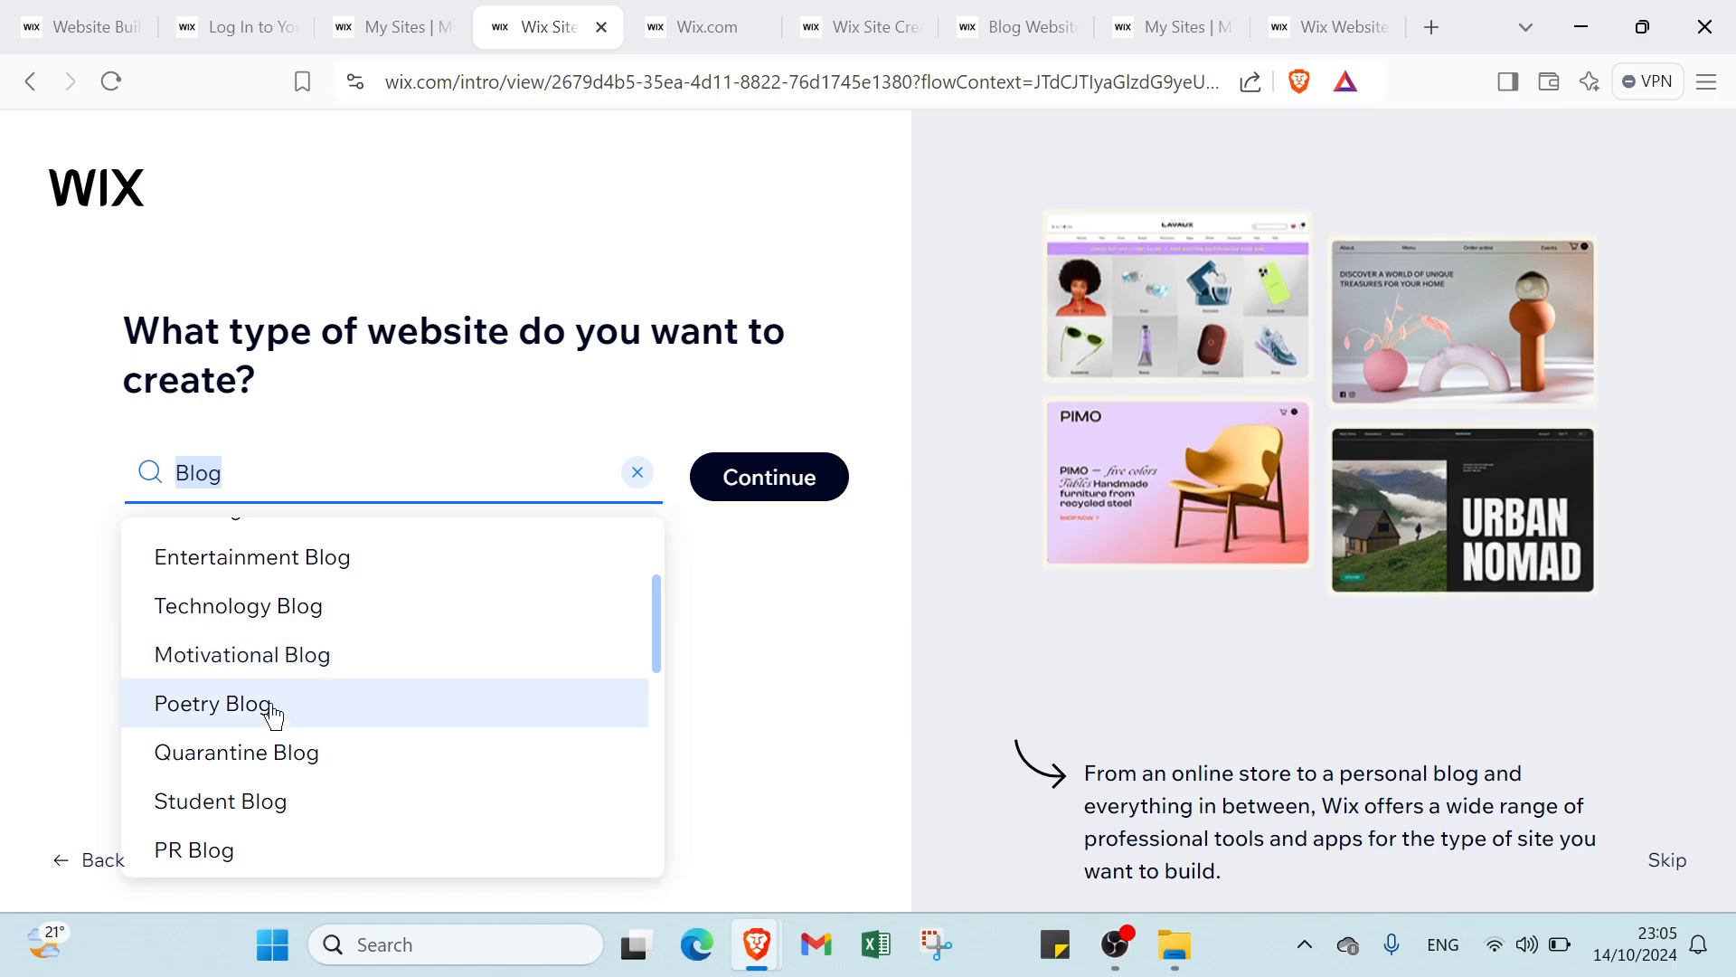
pyautogui.scroll(-5, 242, 755)
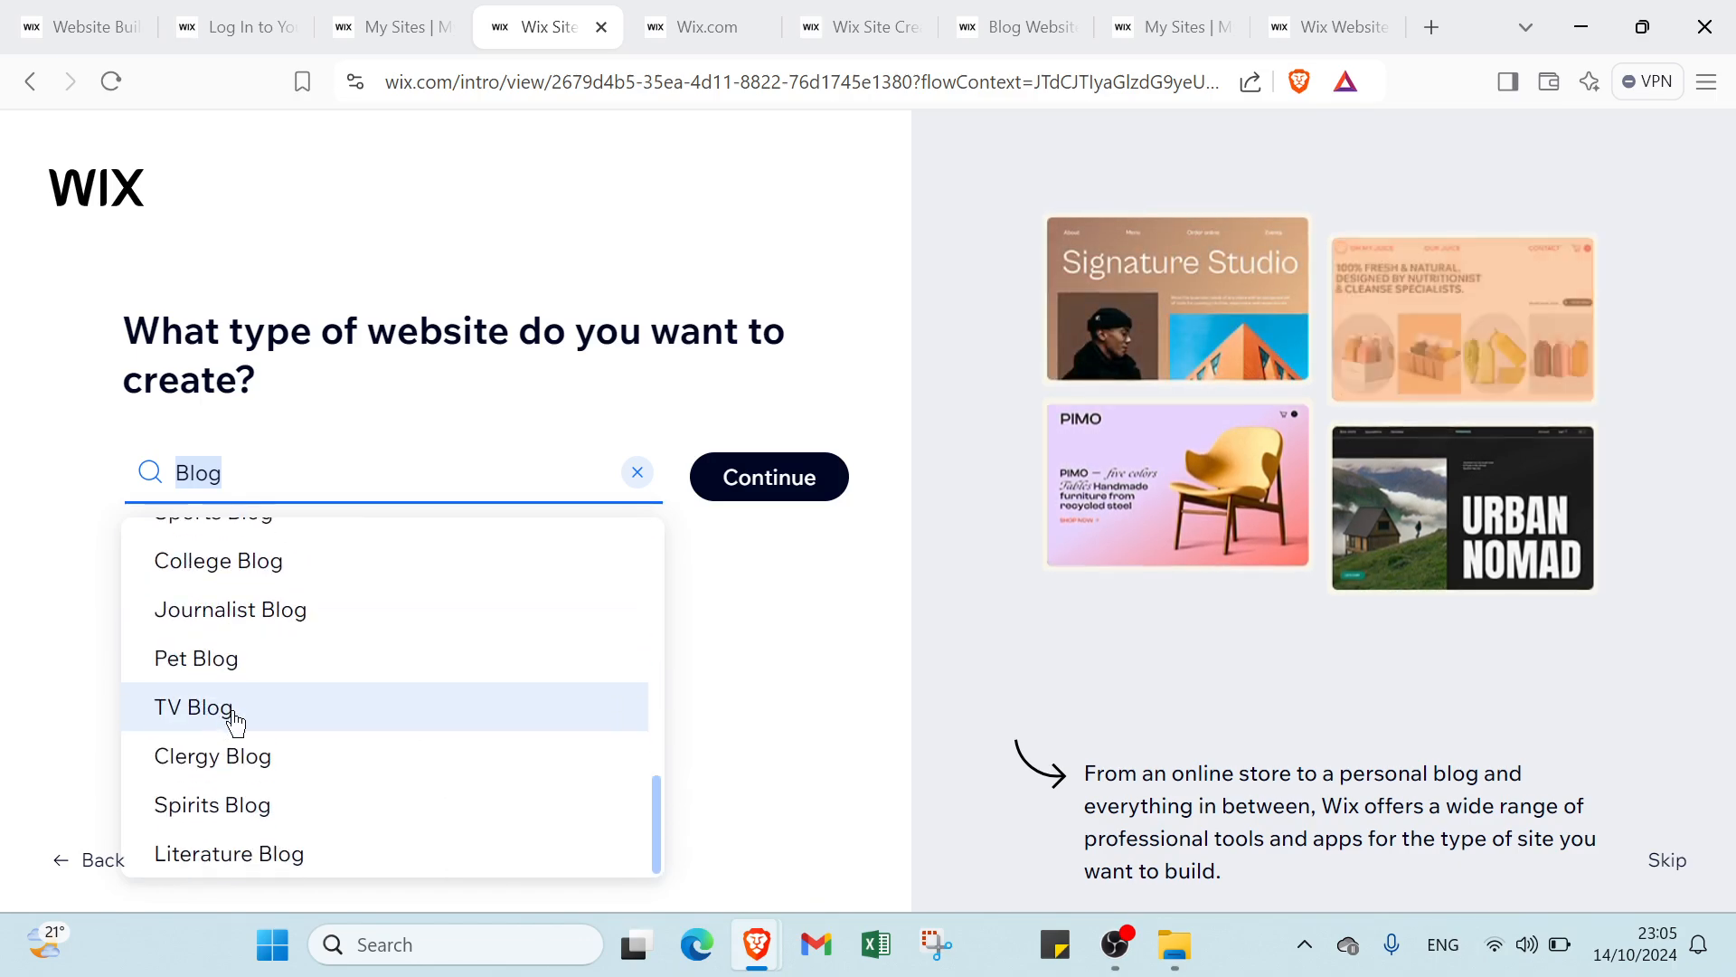
pyautogui.scroll(10, 302, 674)
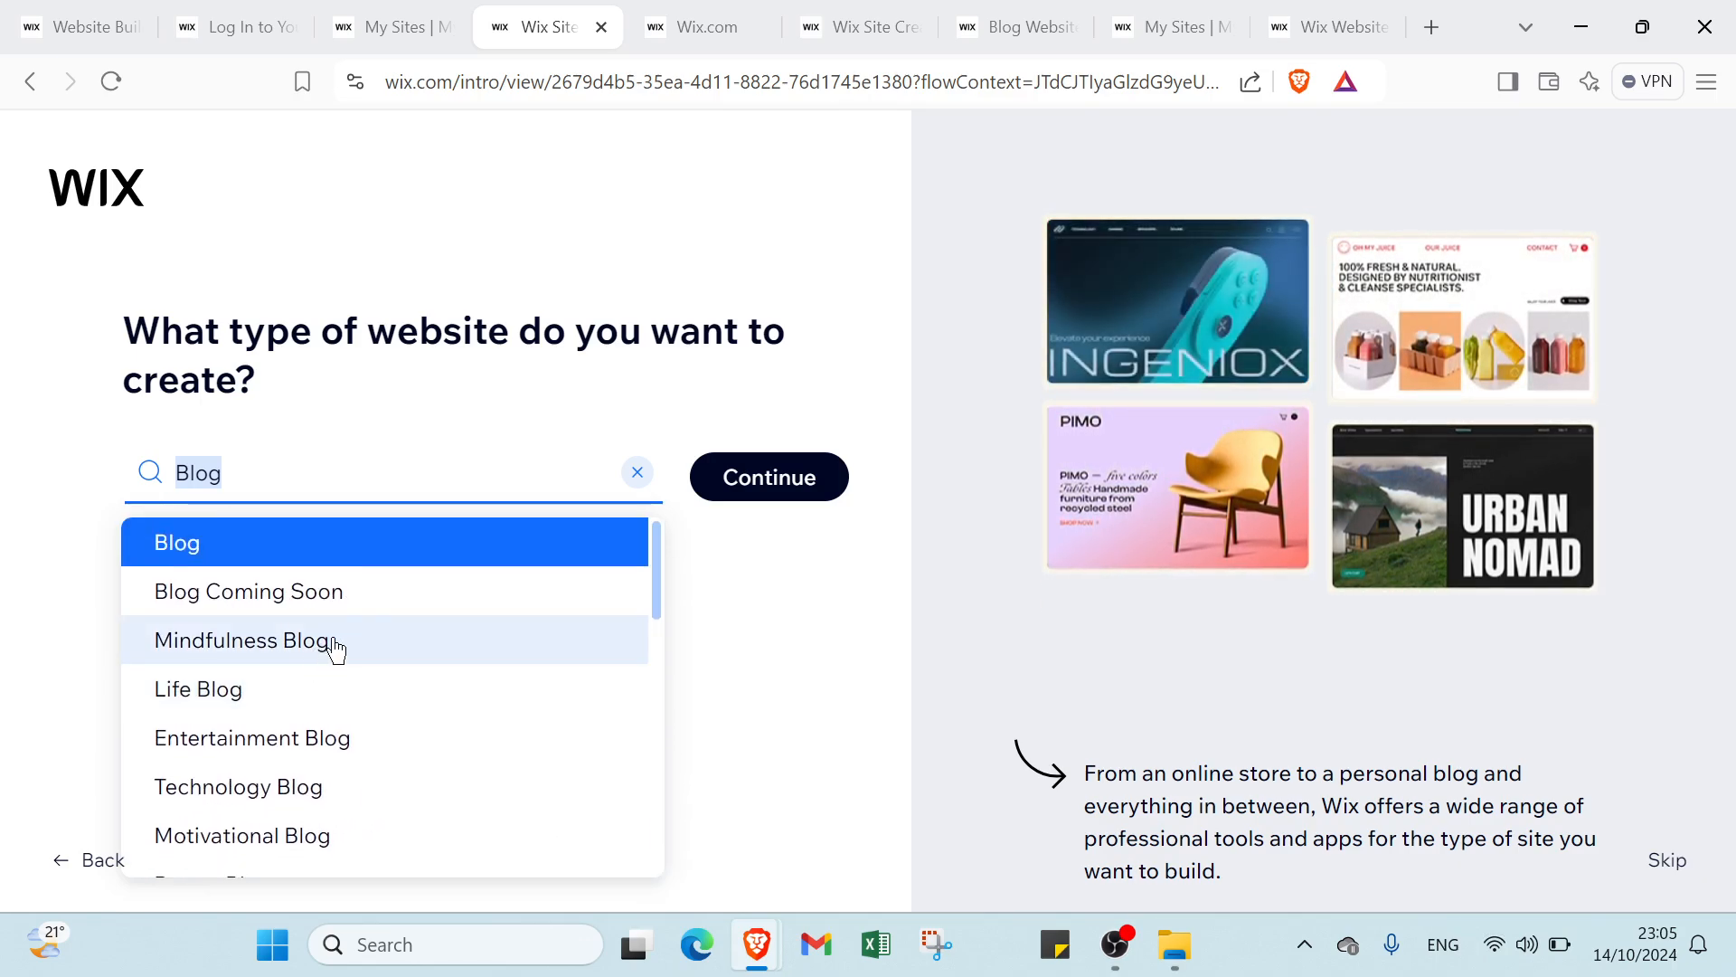
# Review the blog setup checklist on the site dashboard and return to the website type question.
pyautogui.click(708, 20)
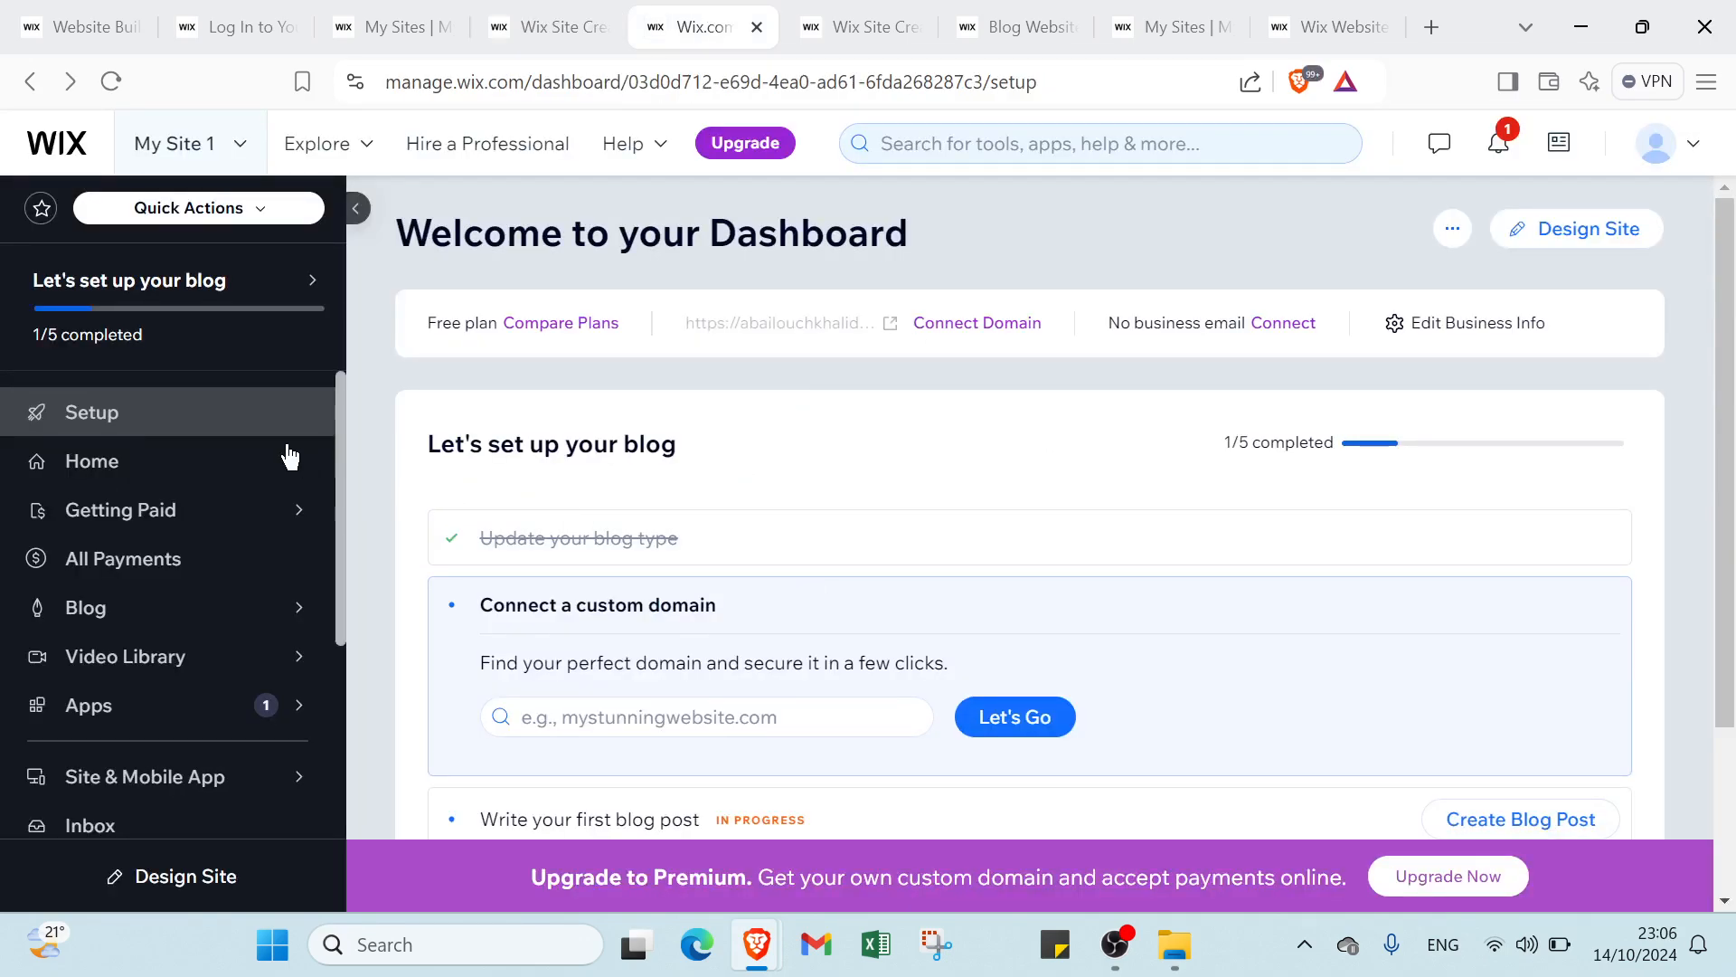
pyautogui.moveTo(40, 330)
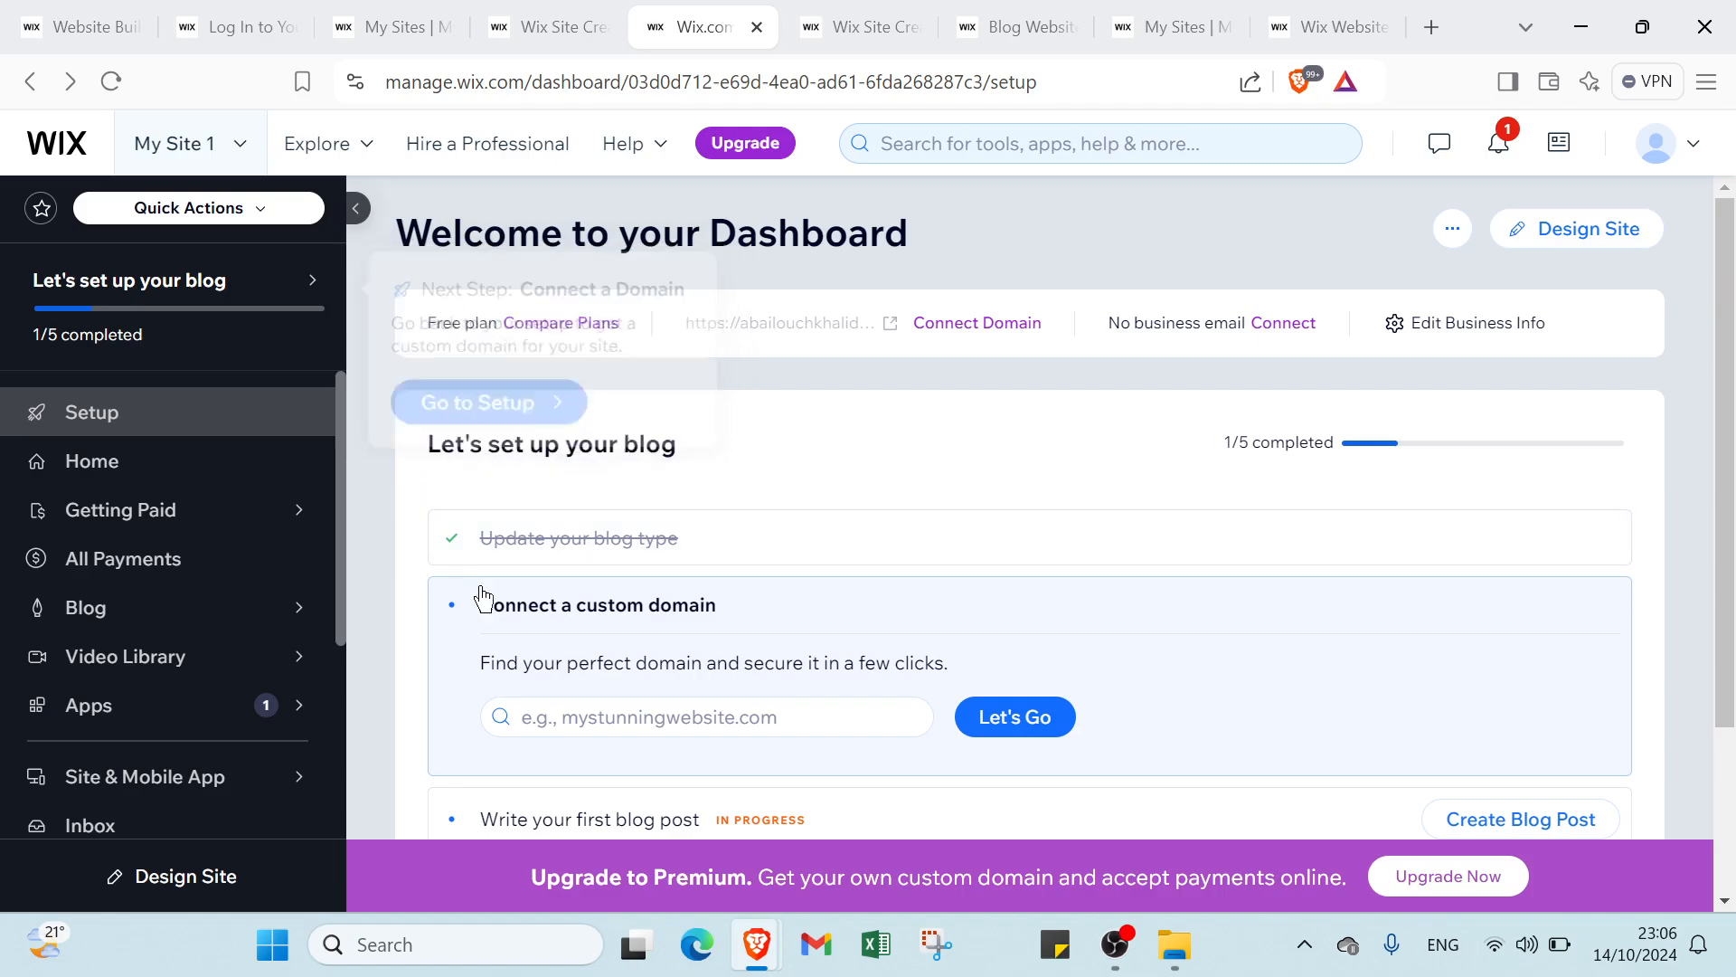
pyautogui.scroll(-3, 541, 463)
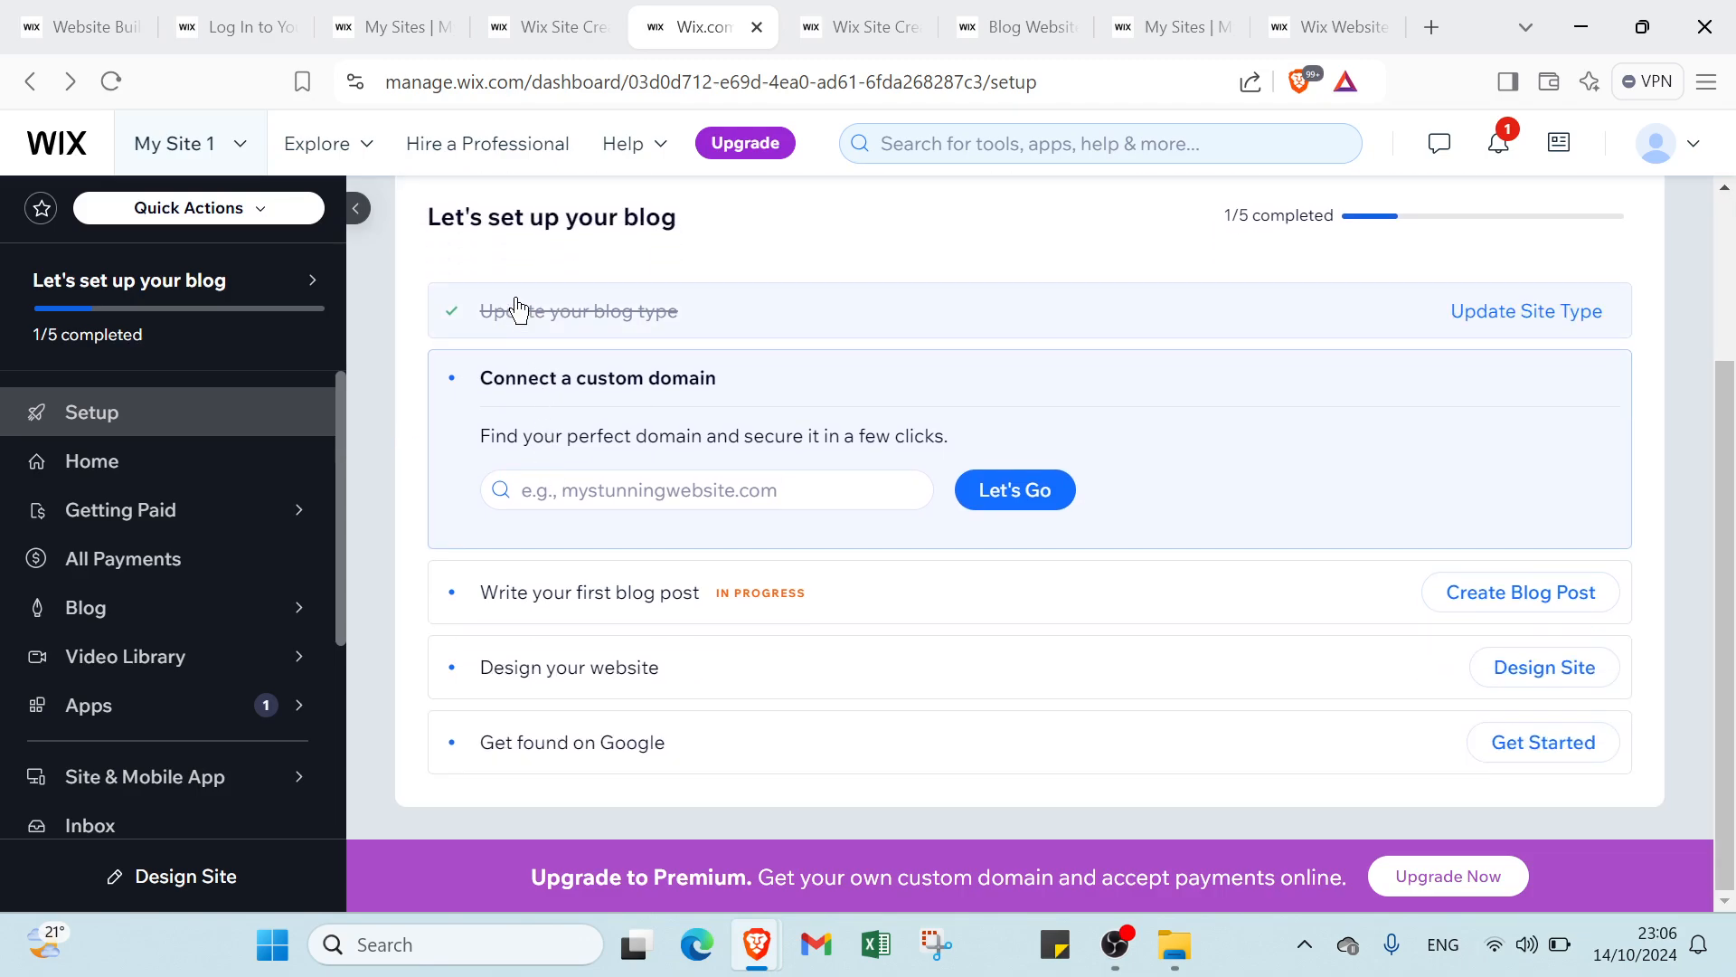
pyautogui.click(512, 30)
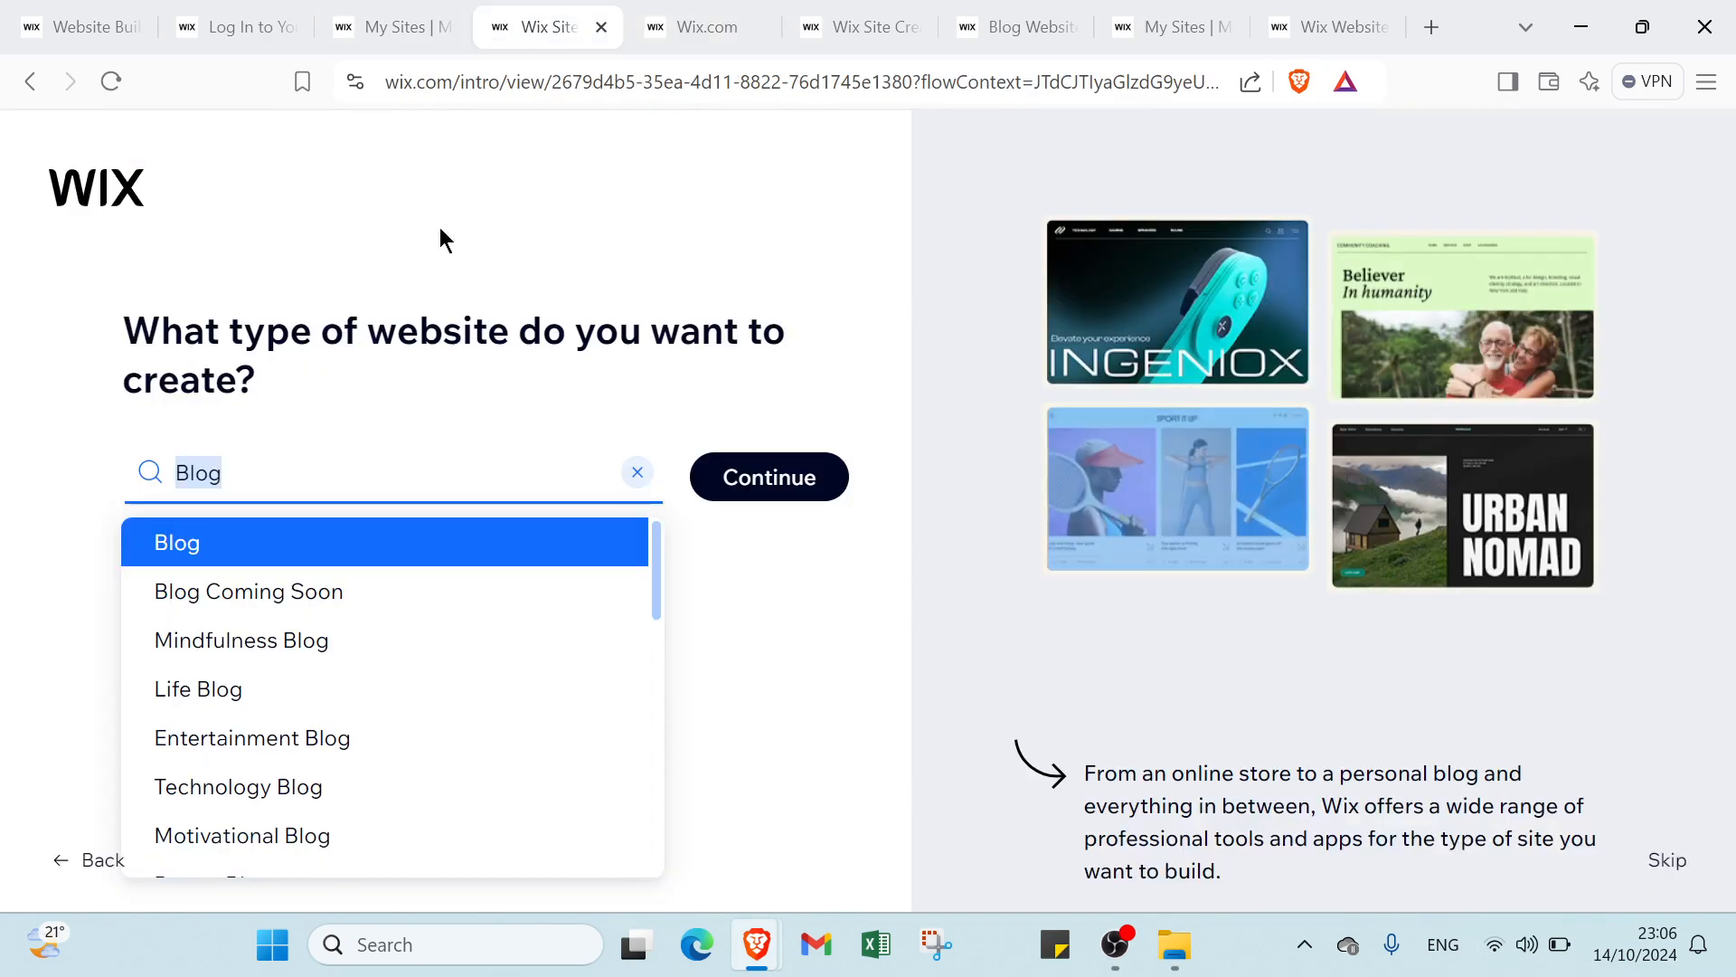
# Review the blog setup checklist on the dashboard and go to the page asking how to design the website.
pyautogui.click(652, 32)
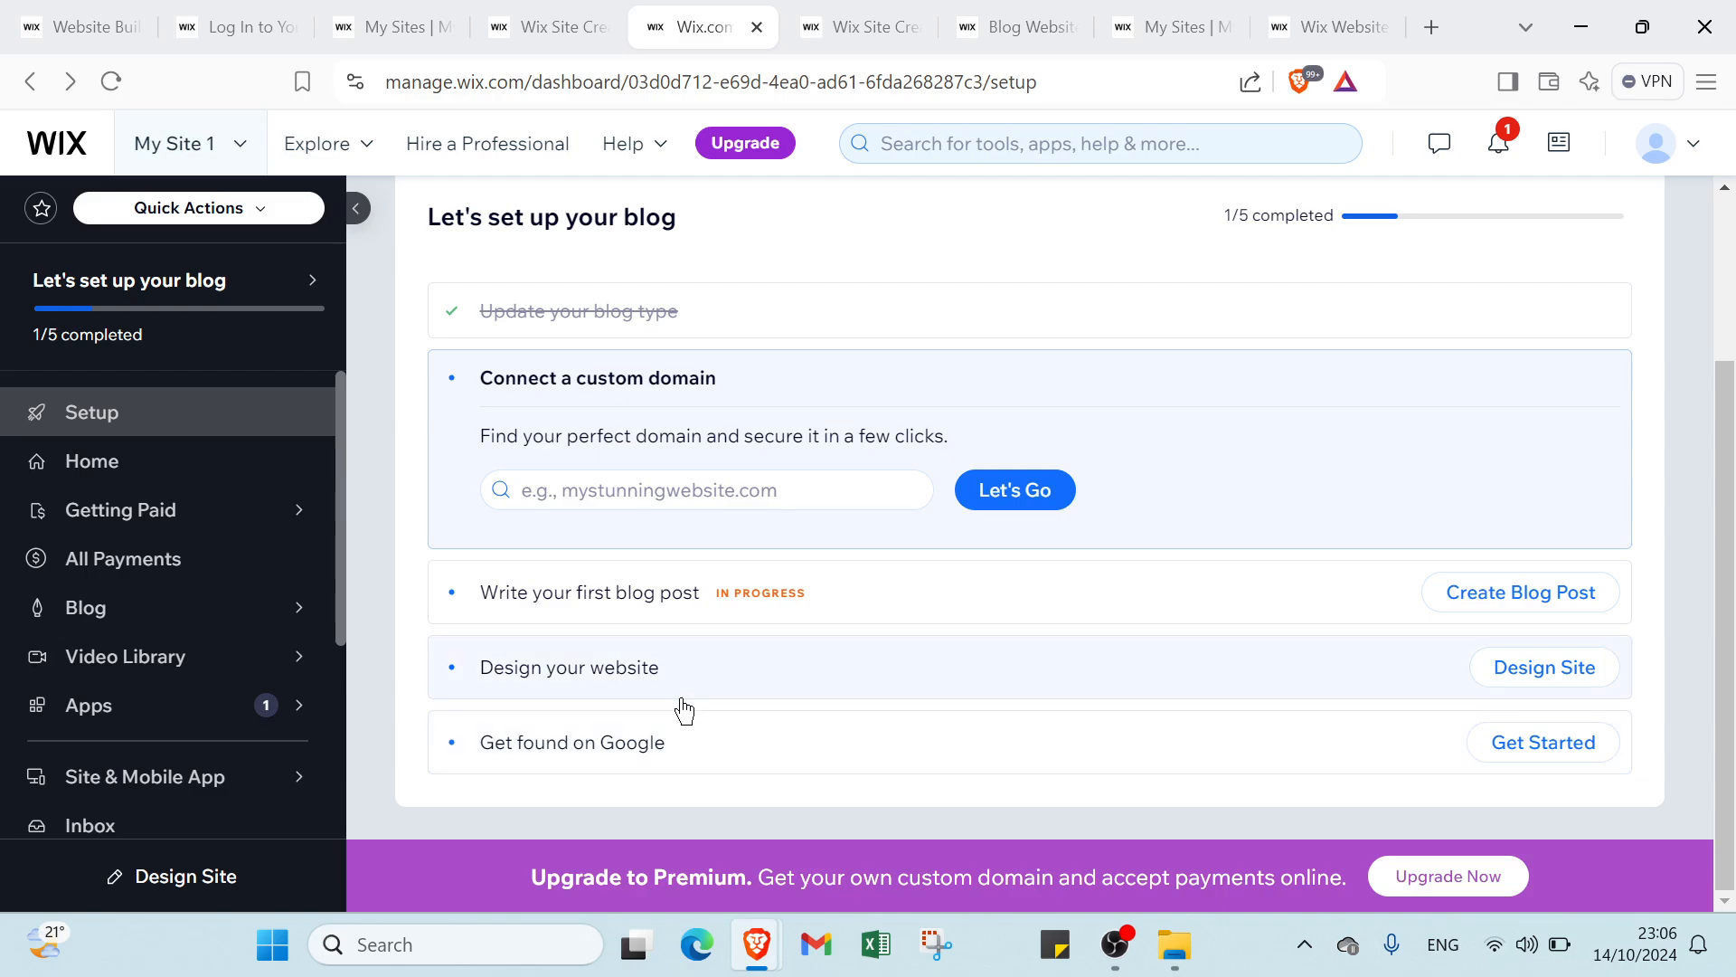
pyautogui.scroll(3, 684, 710)
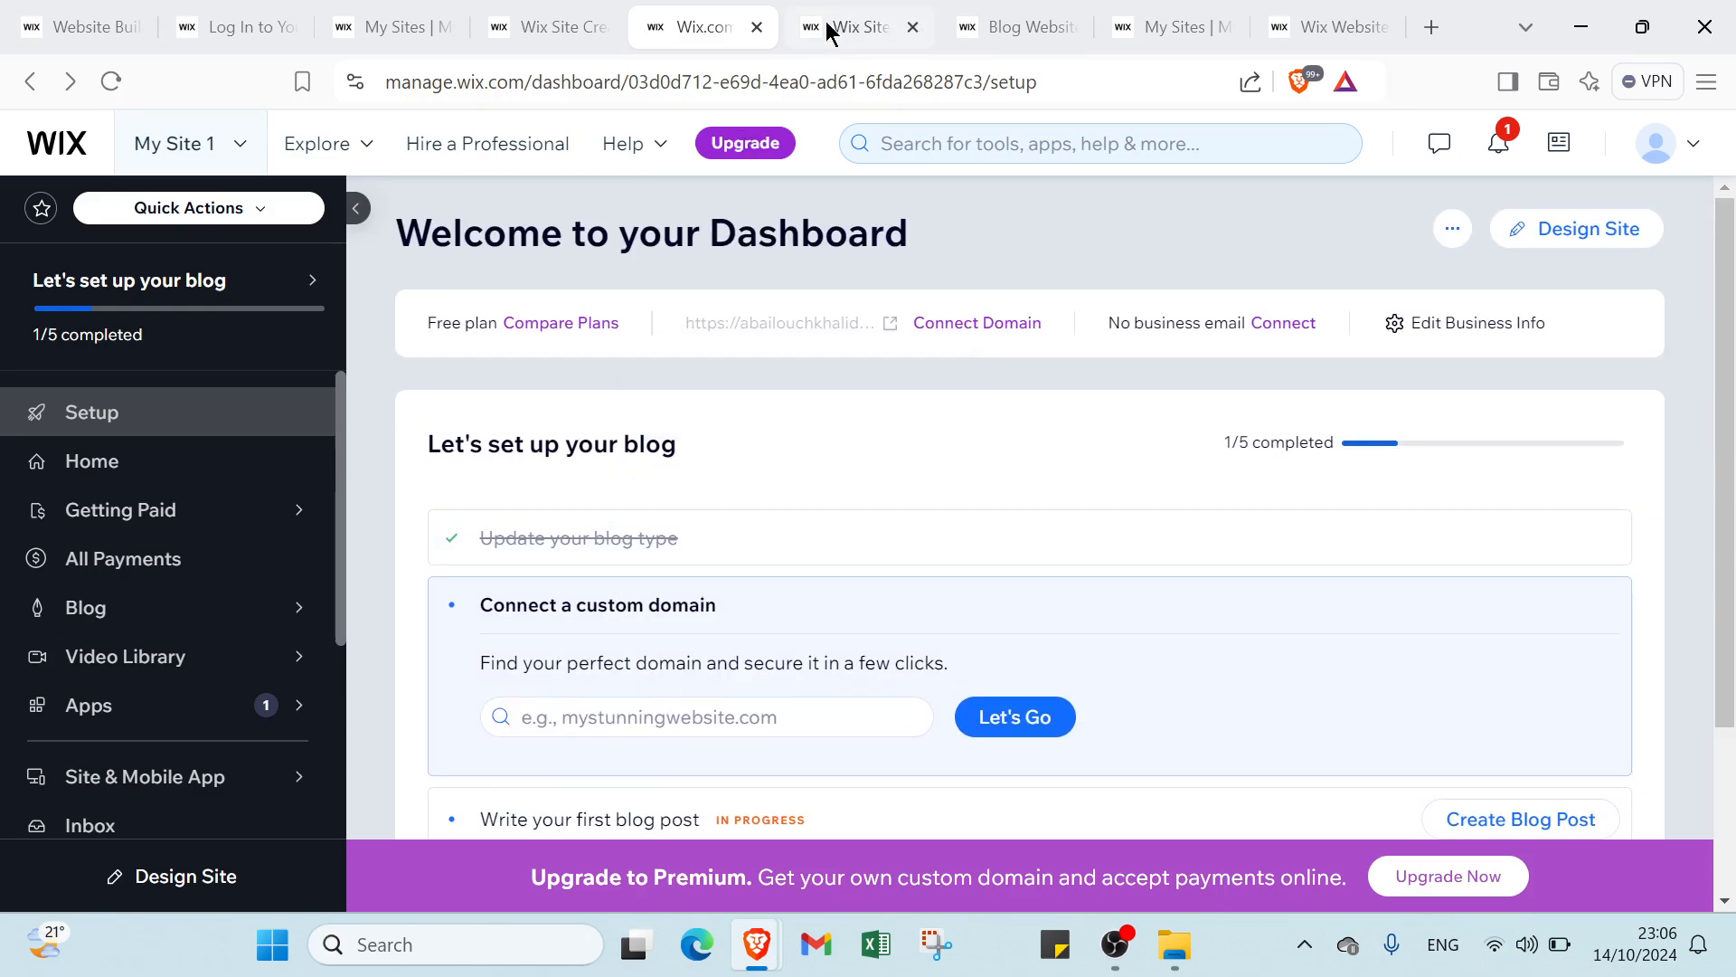
pyautogui.click(1593, 240)
pyautogui.click(813, 29)
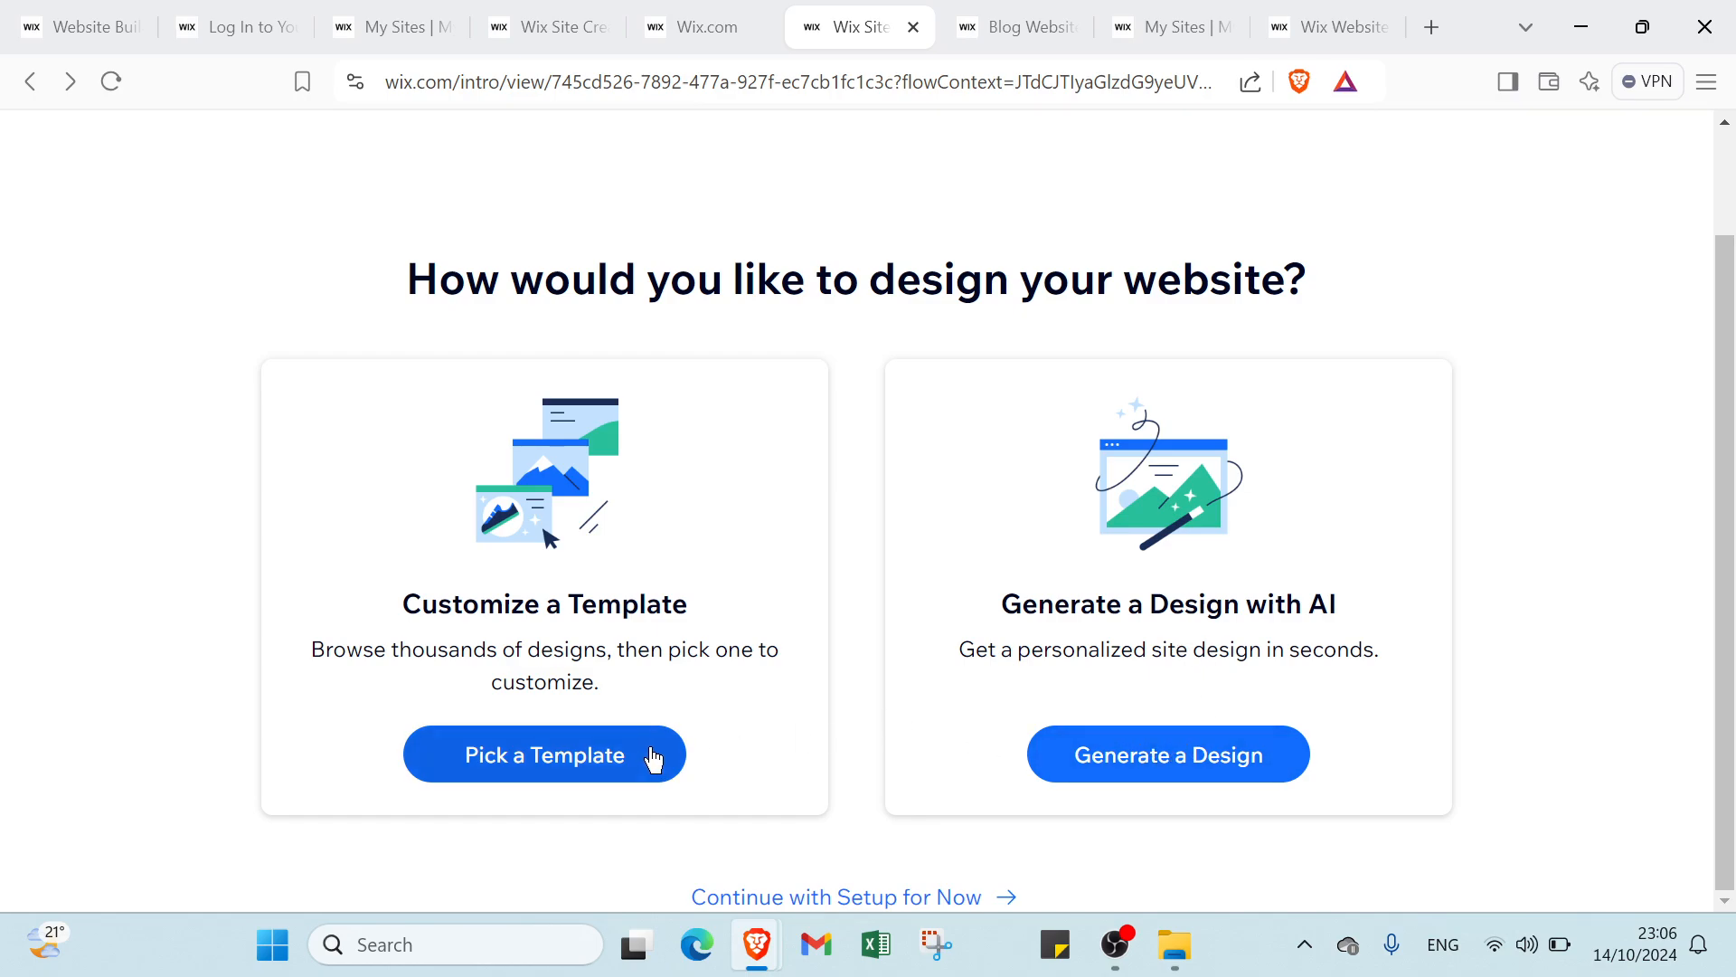
# Open the Blog Website Templates page and look through the Community, Creative, Store and Business & Services template categories.
pyautogui.click(1009, 35)
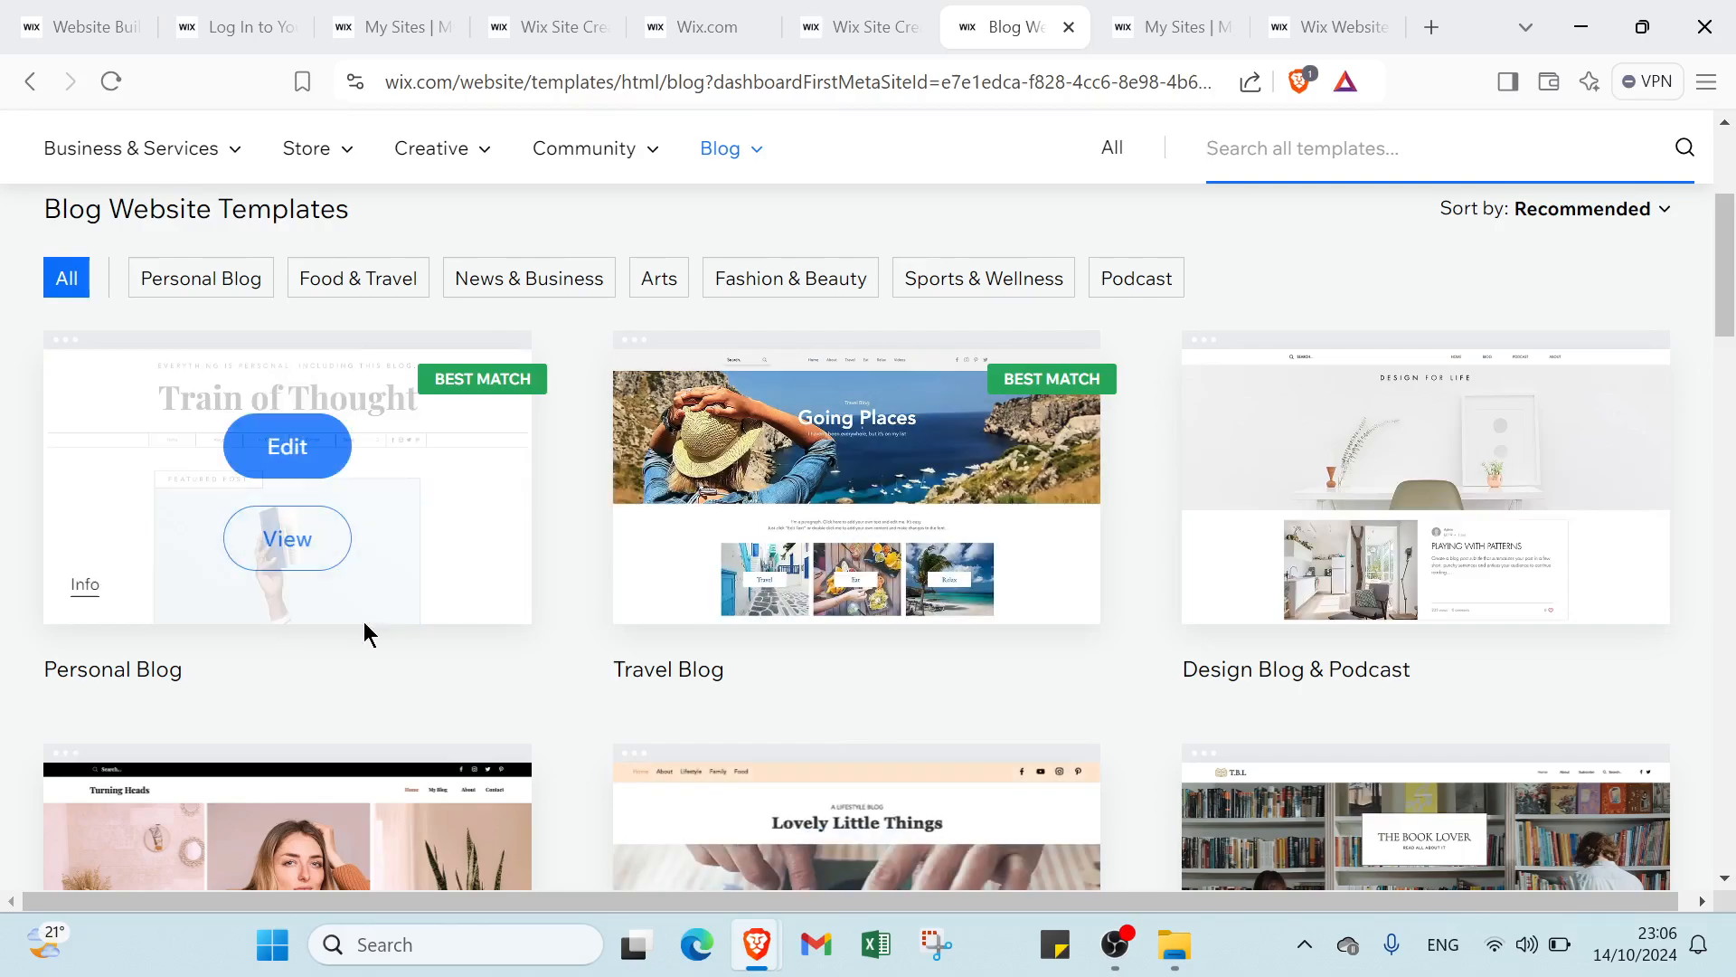
pyautogui.scroll(4, 344, 321)
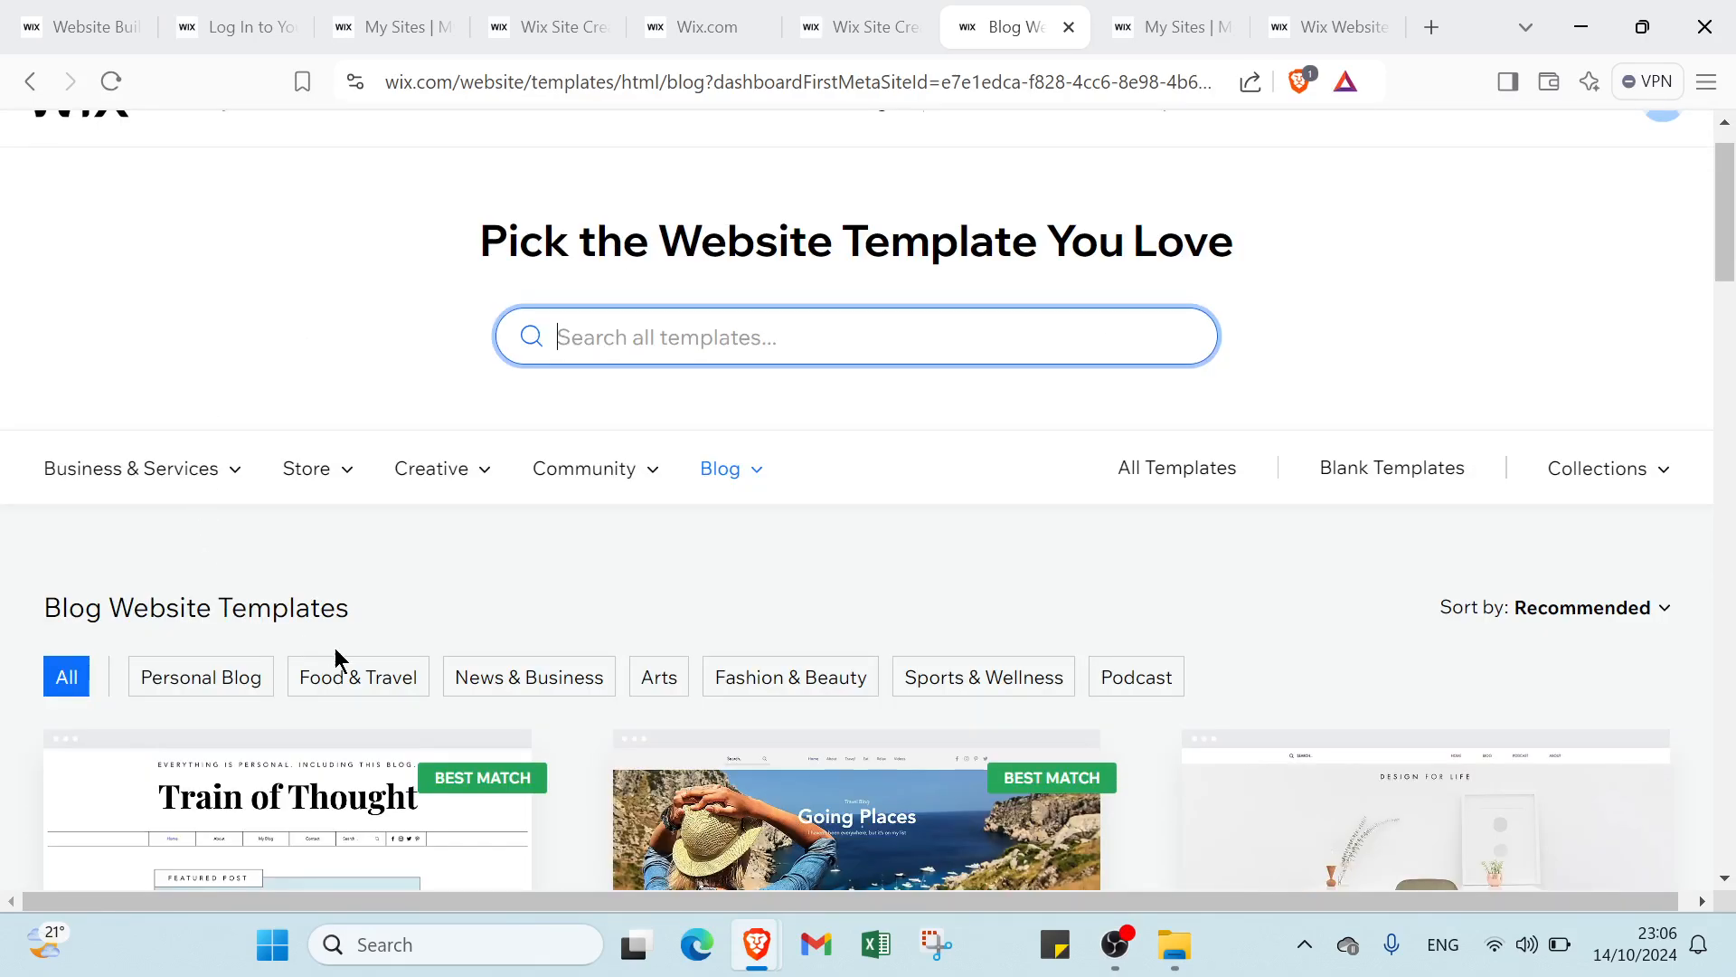
pyautogui.scroll(-1, 441, 628)
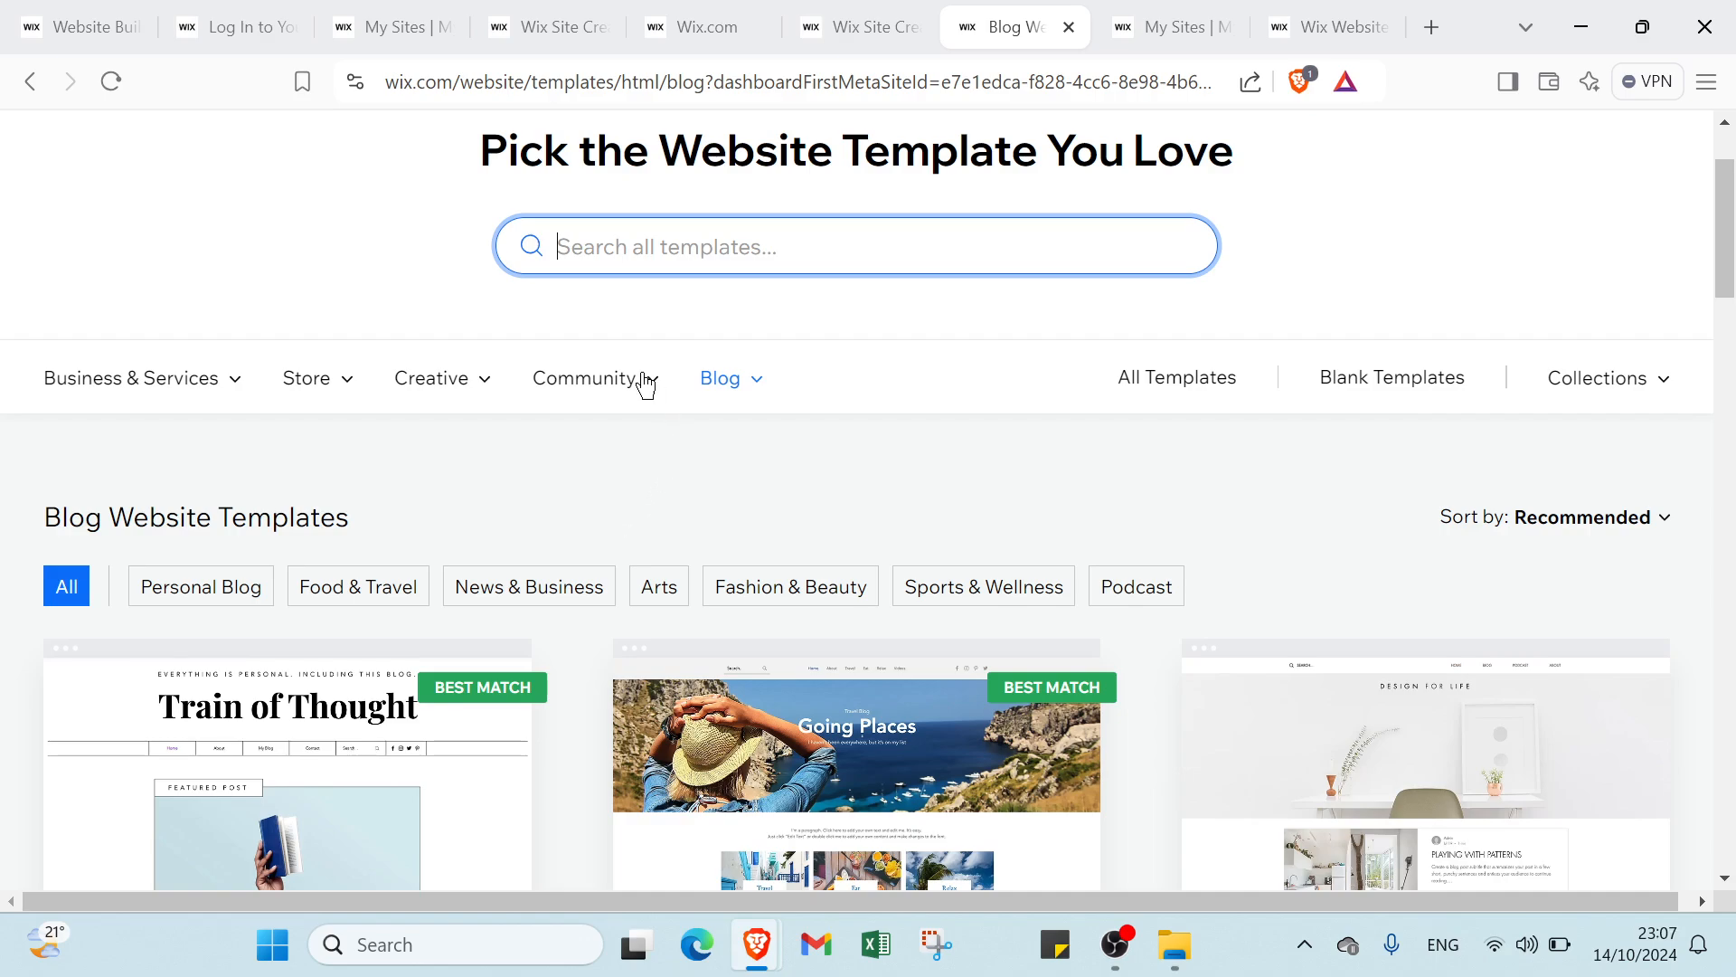
pyautogui.moveTo(622, 378)
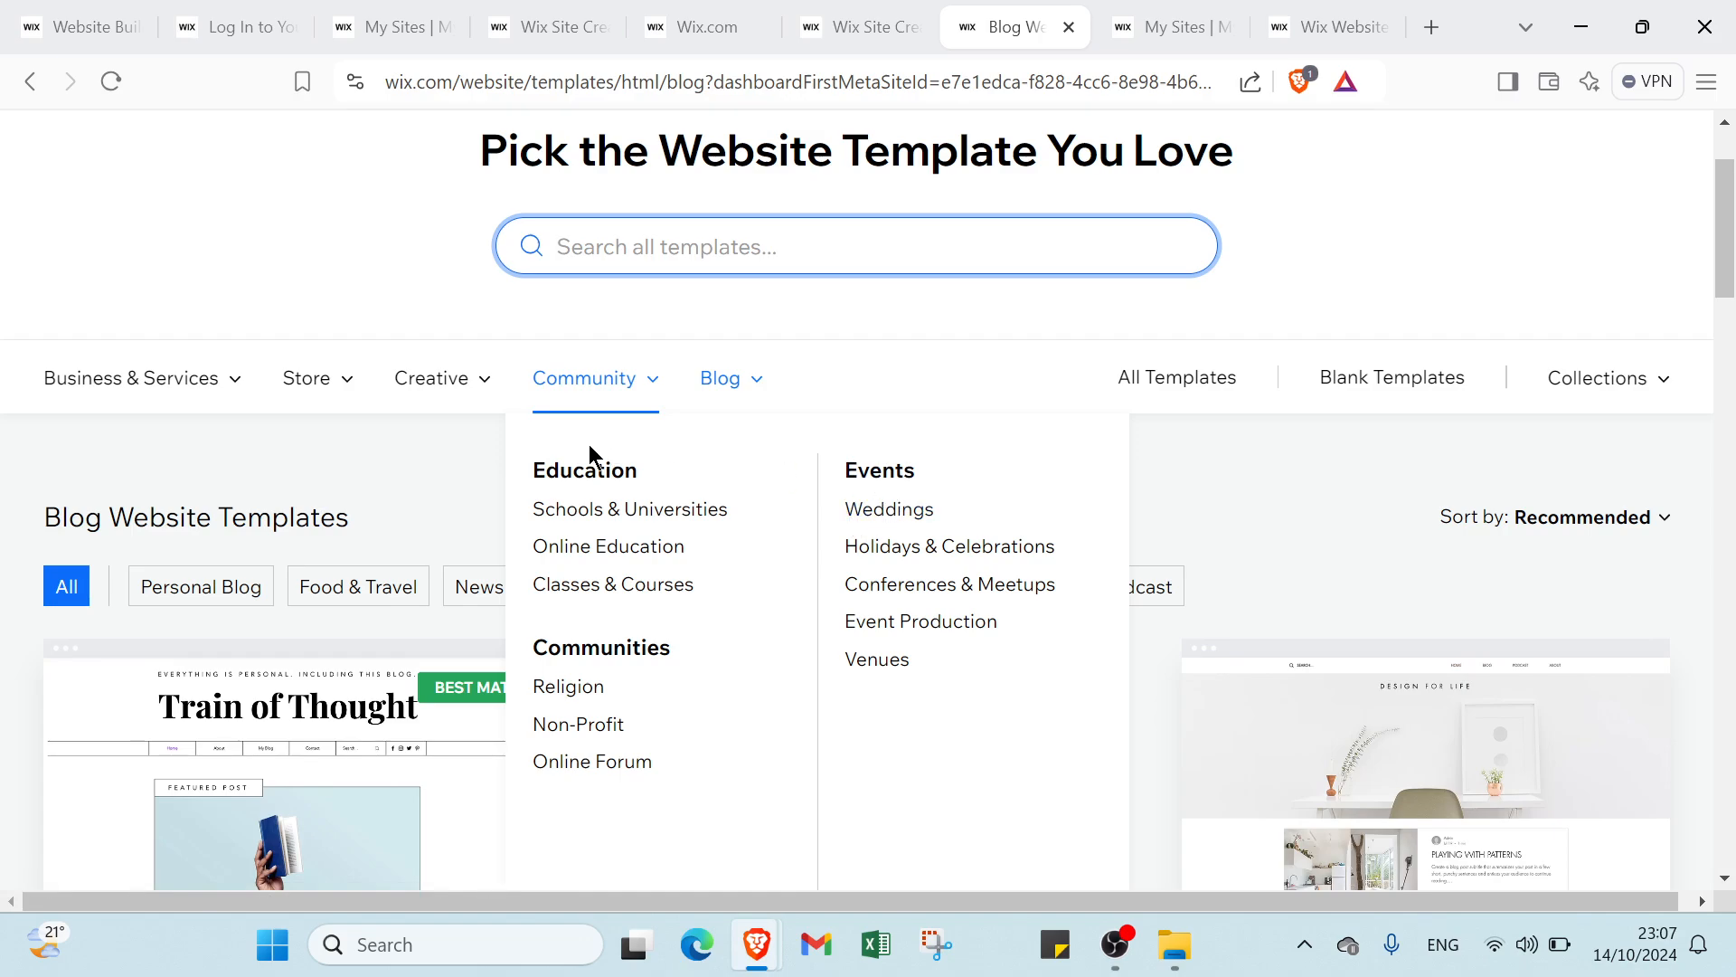
pyautogui.moveTo(456, 392)
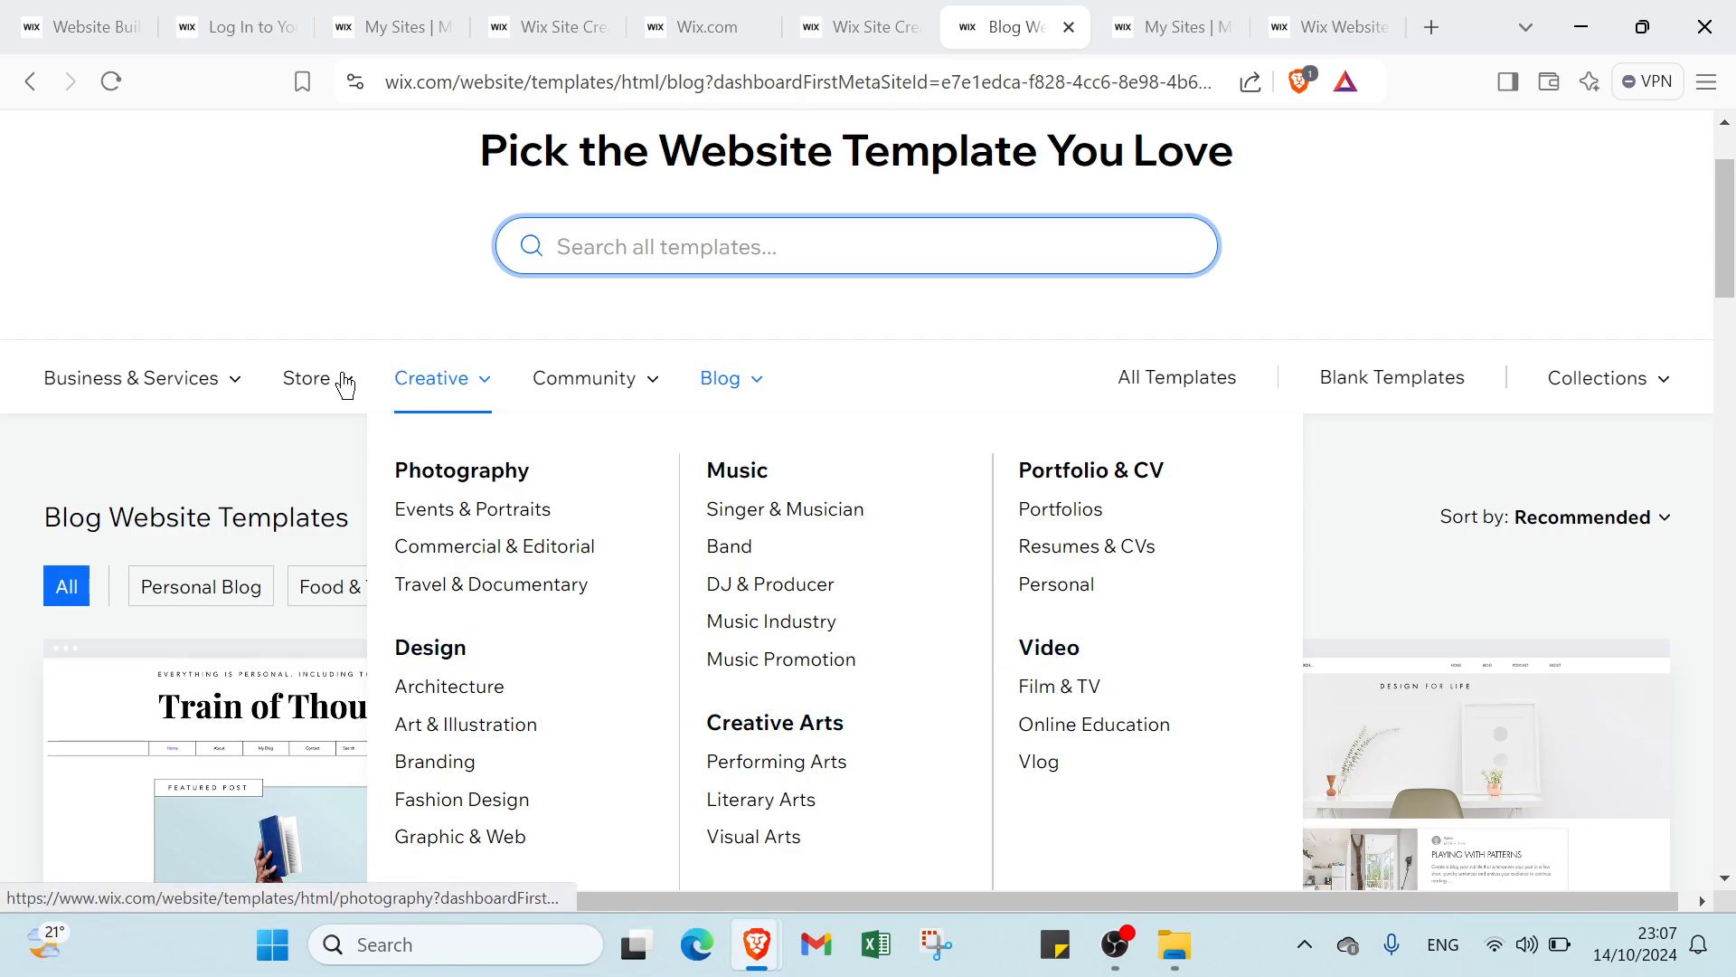
pyautogui.moveTo(317, 380)
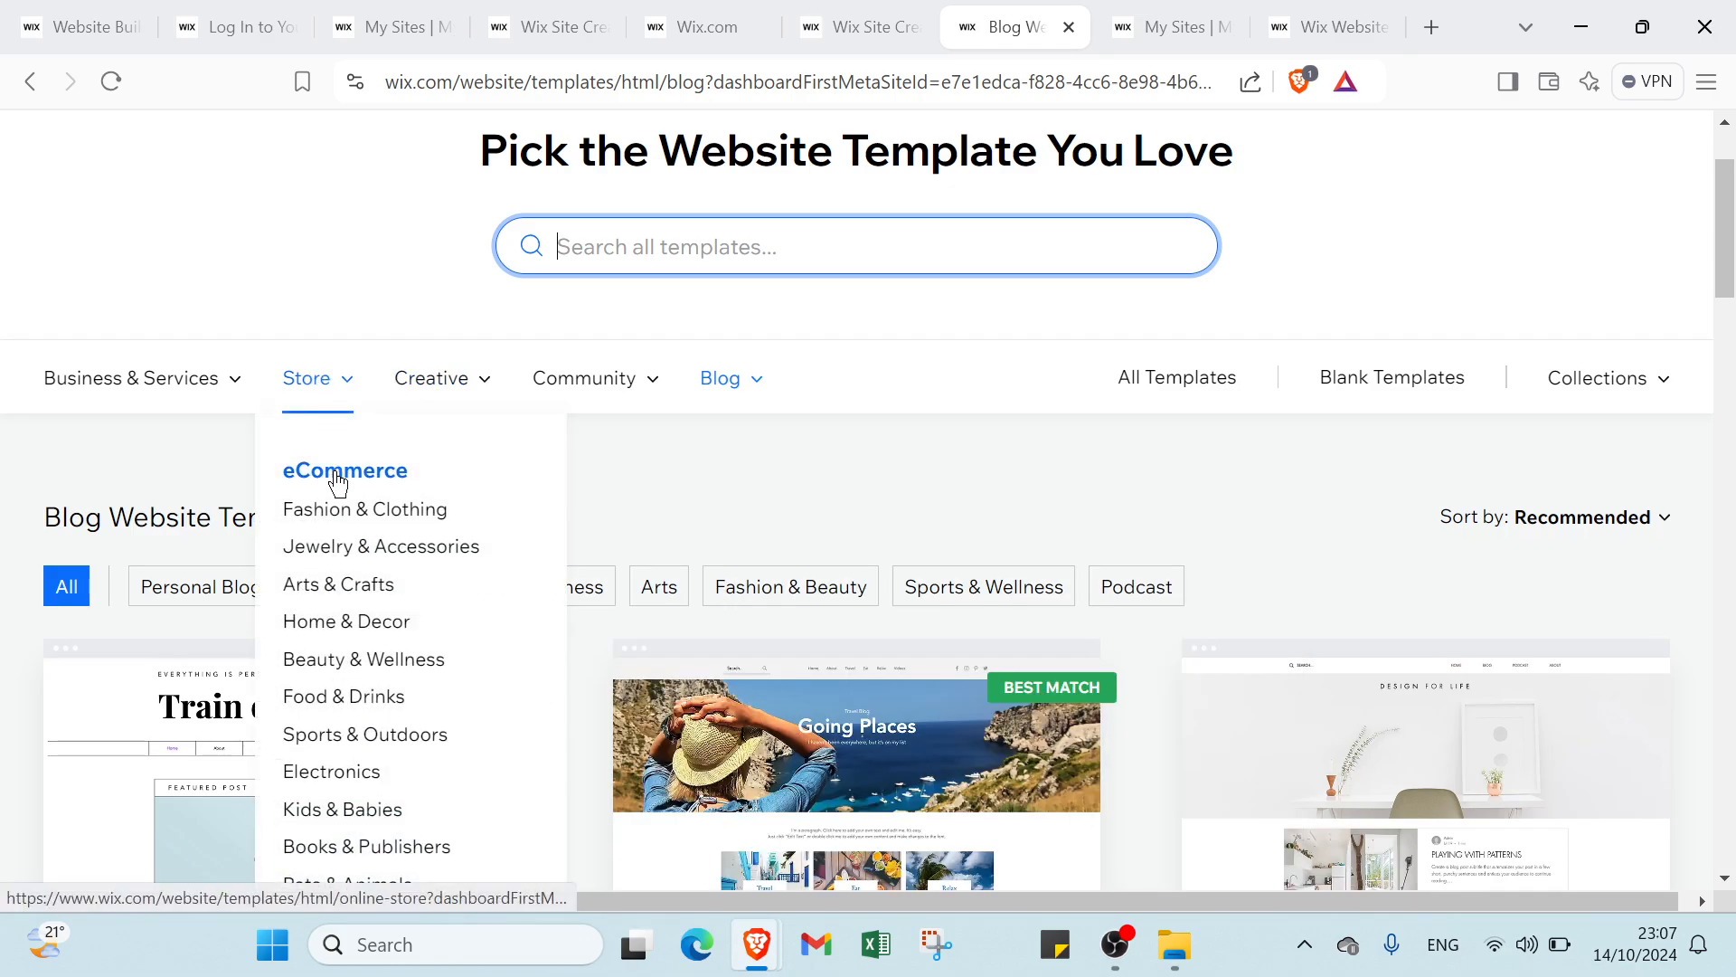
pyautogui.scroll(-4, 356, 688)
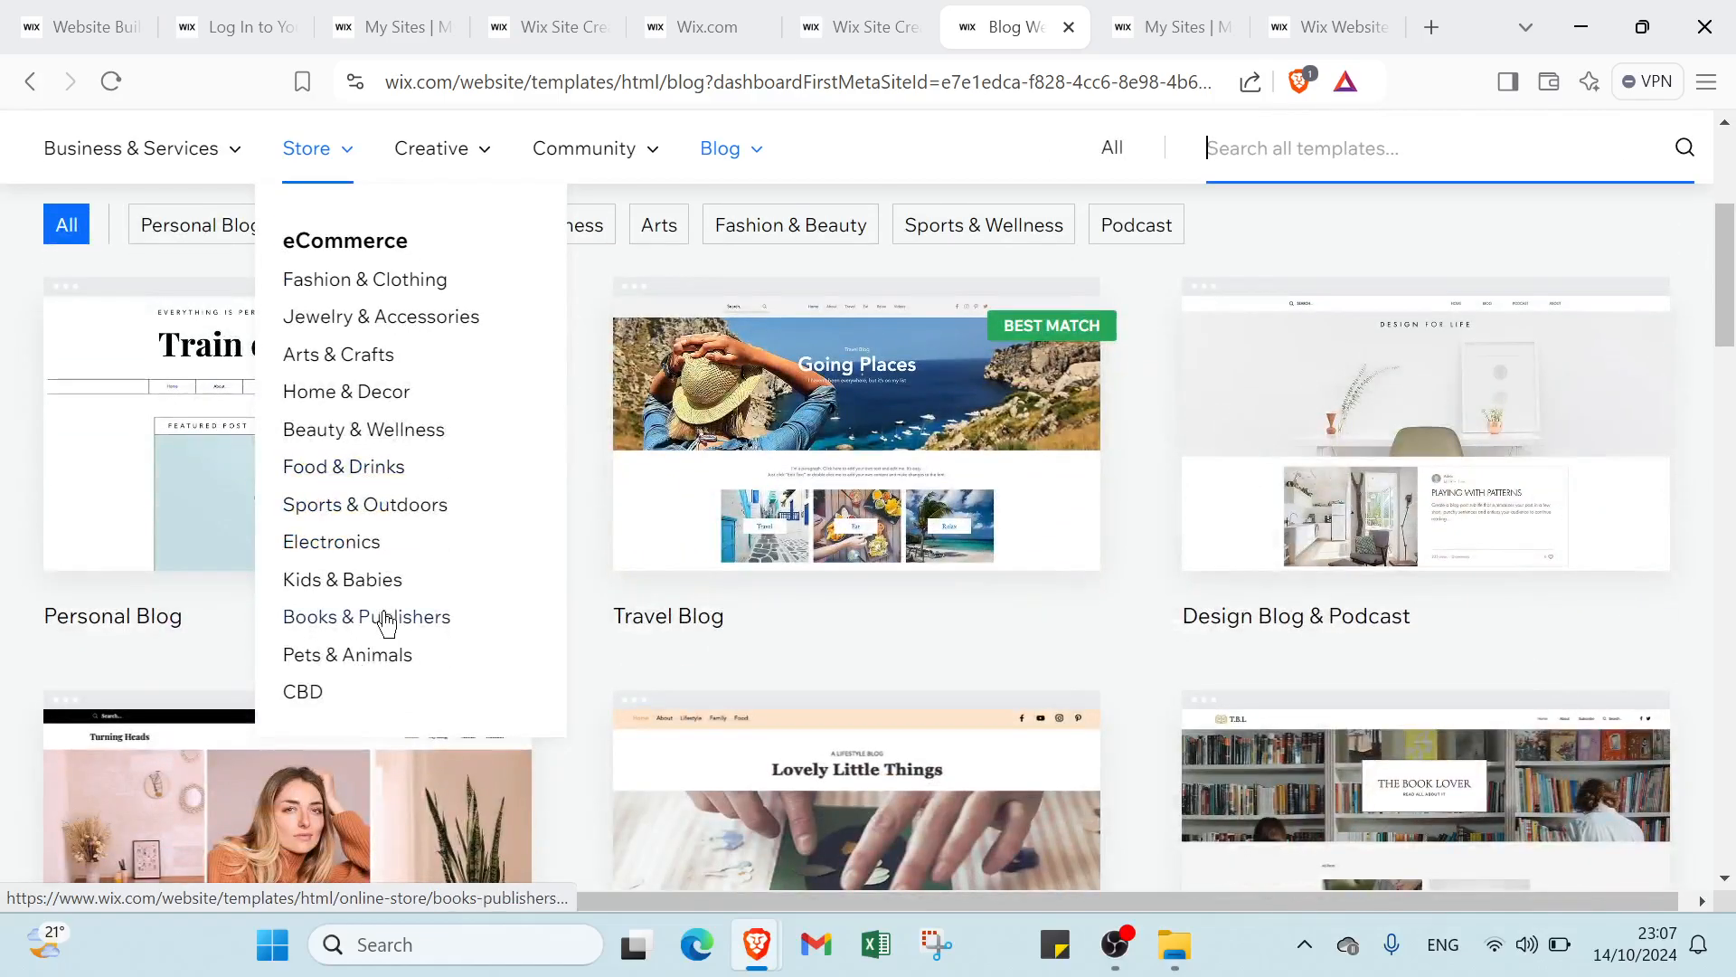
pyautogui.scroll(5, 371, 588)
pyautogui.moveTo(207, 530)
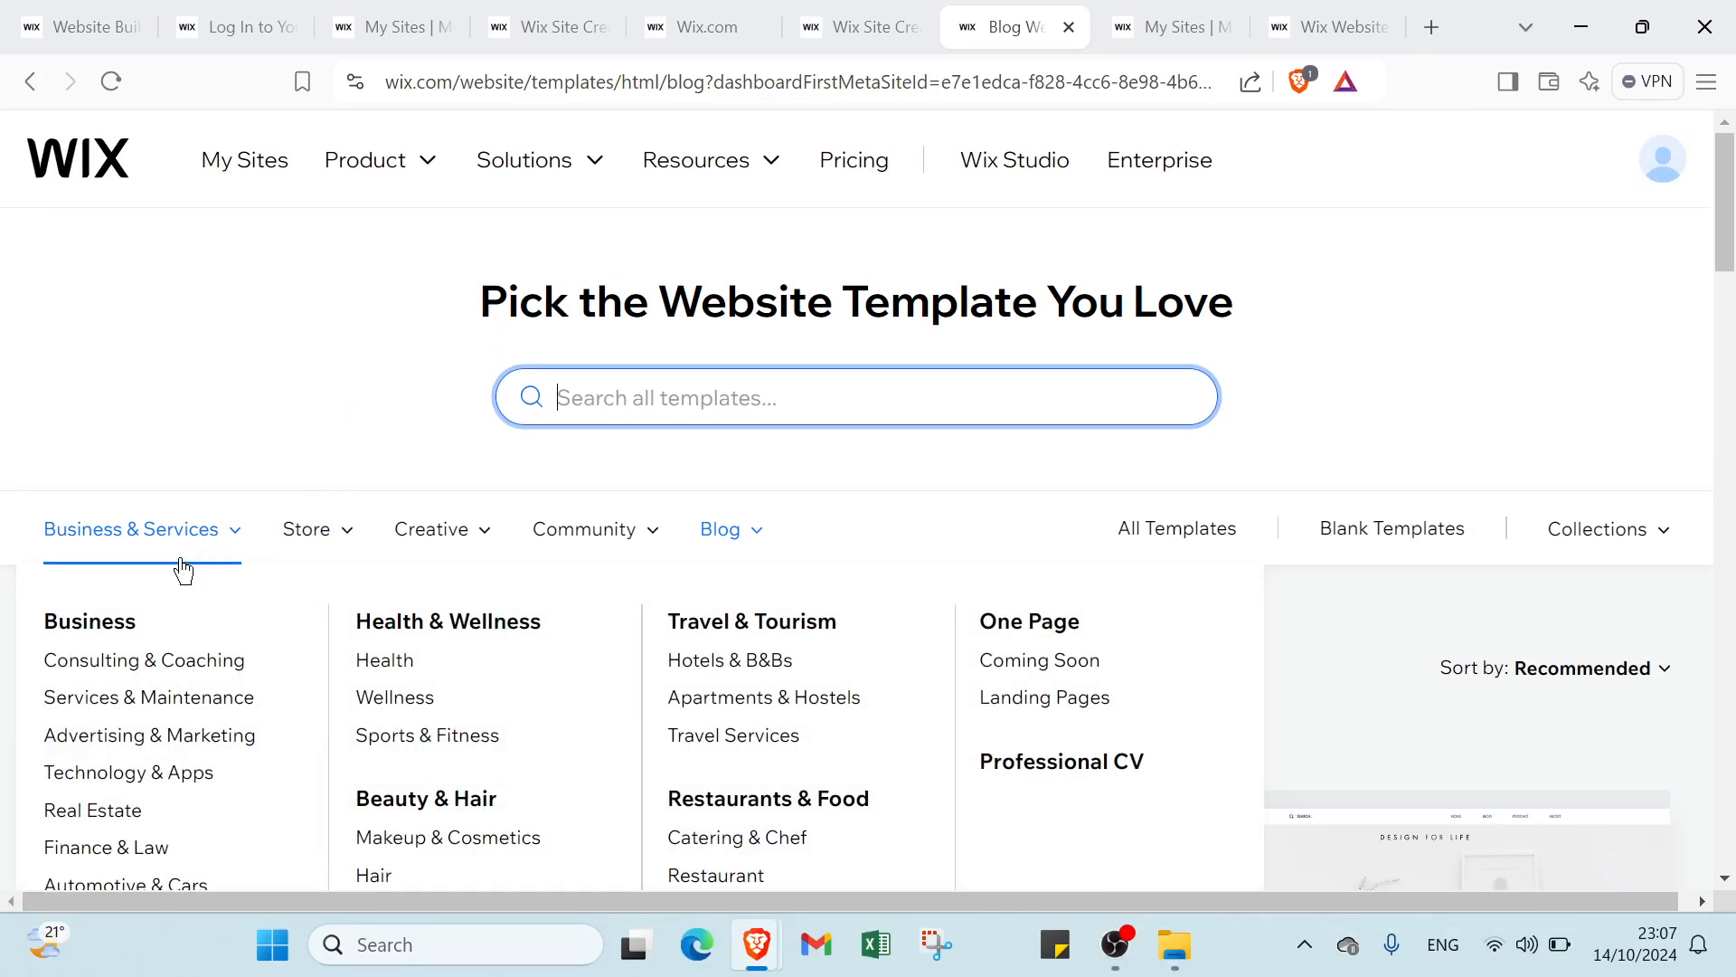
# Browse the blog templates, including the edit and view options of Personal Blog and Travel Blog.
pyautogui.scroll(-2, 159, 600)
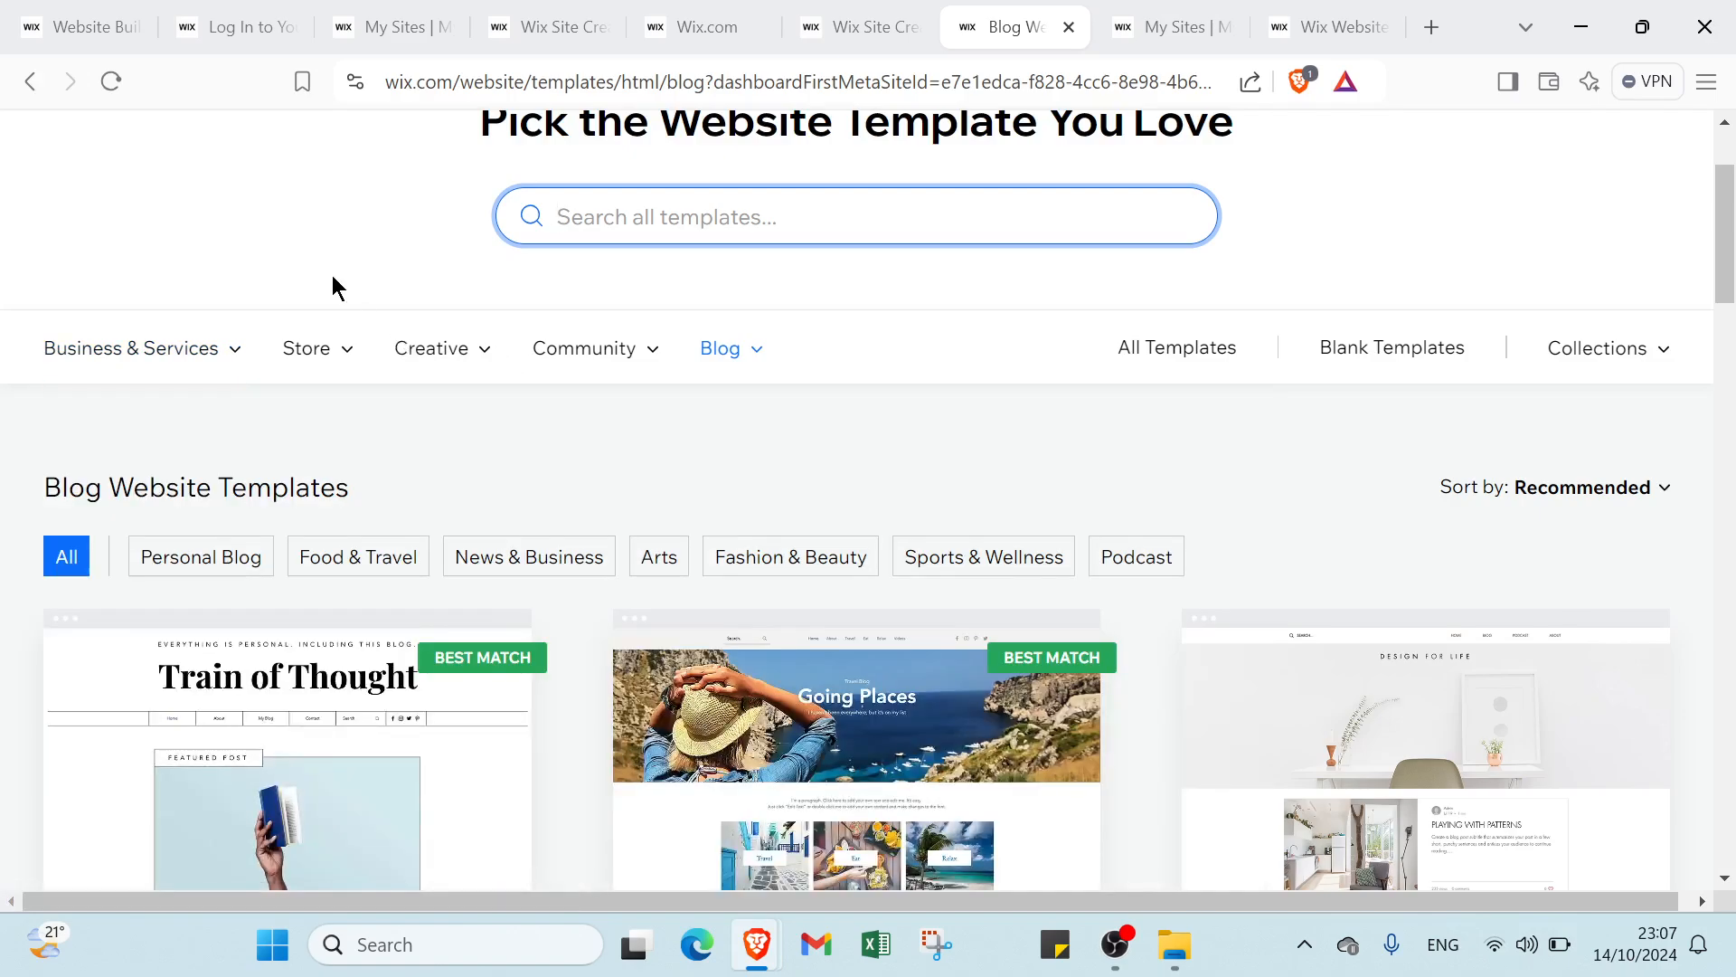
pyautogui.scroll(2, 566, 273)
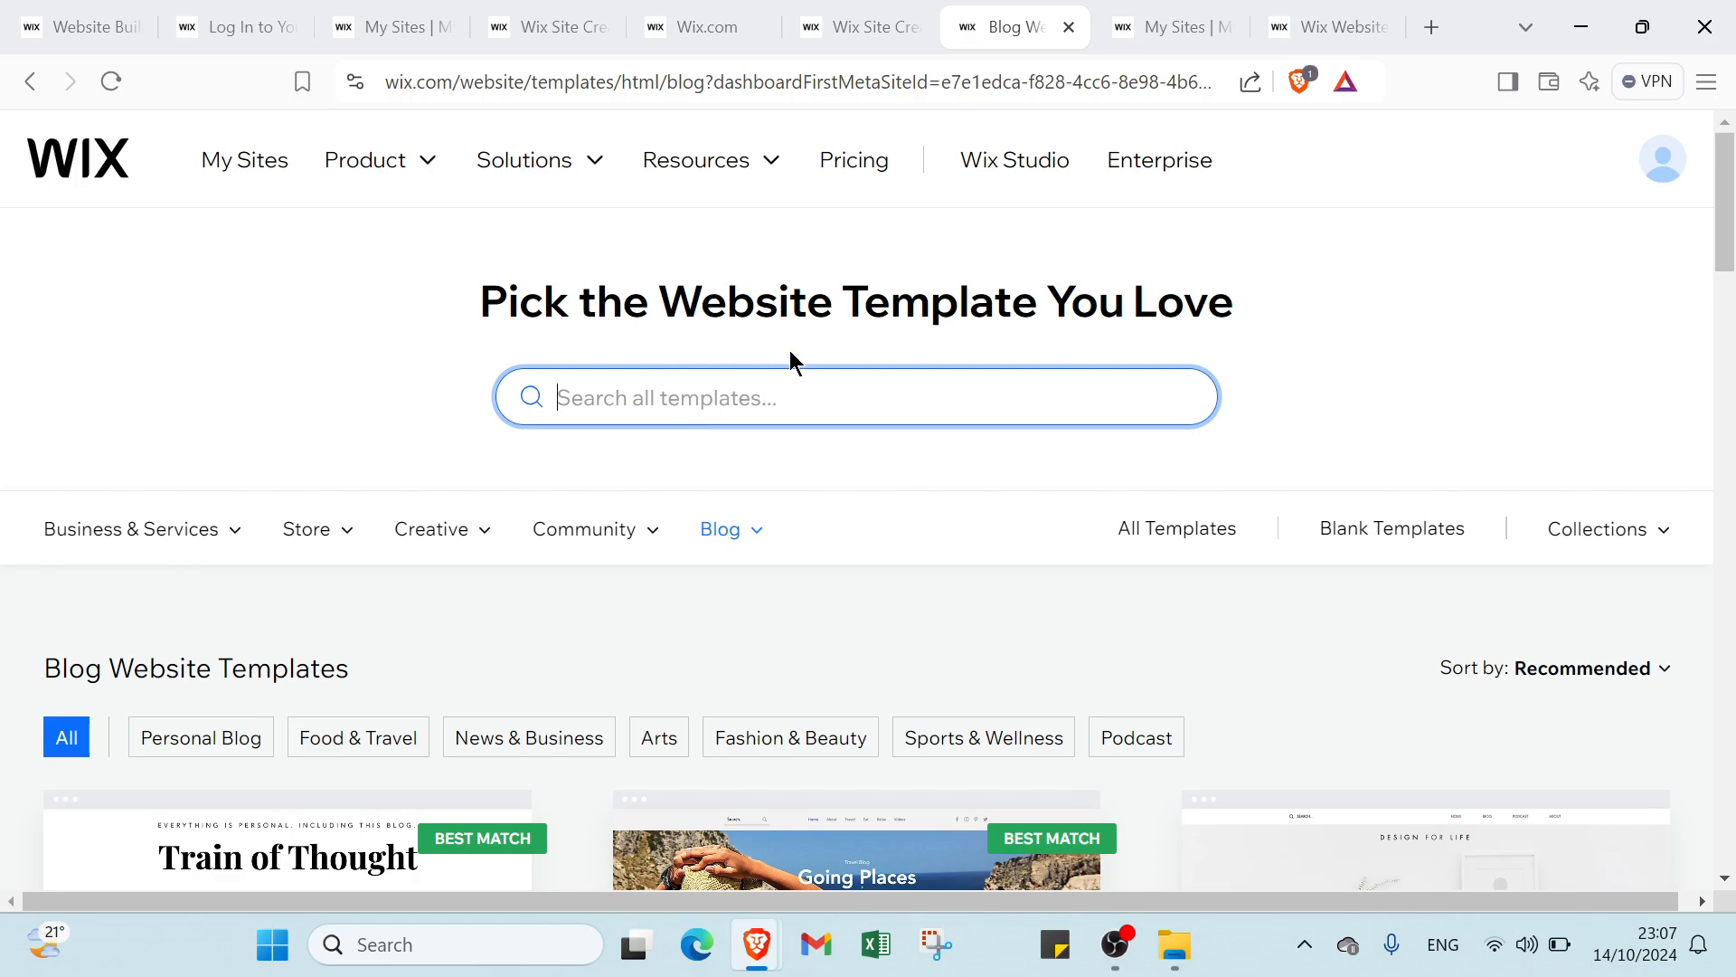
pyautogui.scroll(-5, 892, 411)
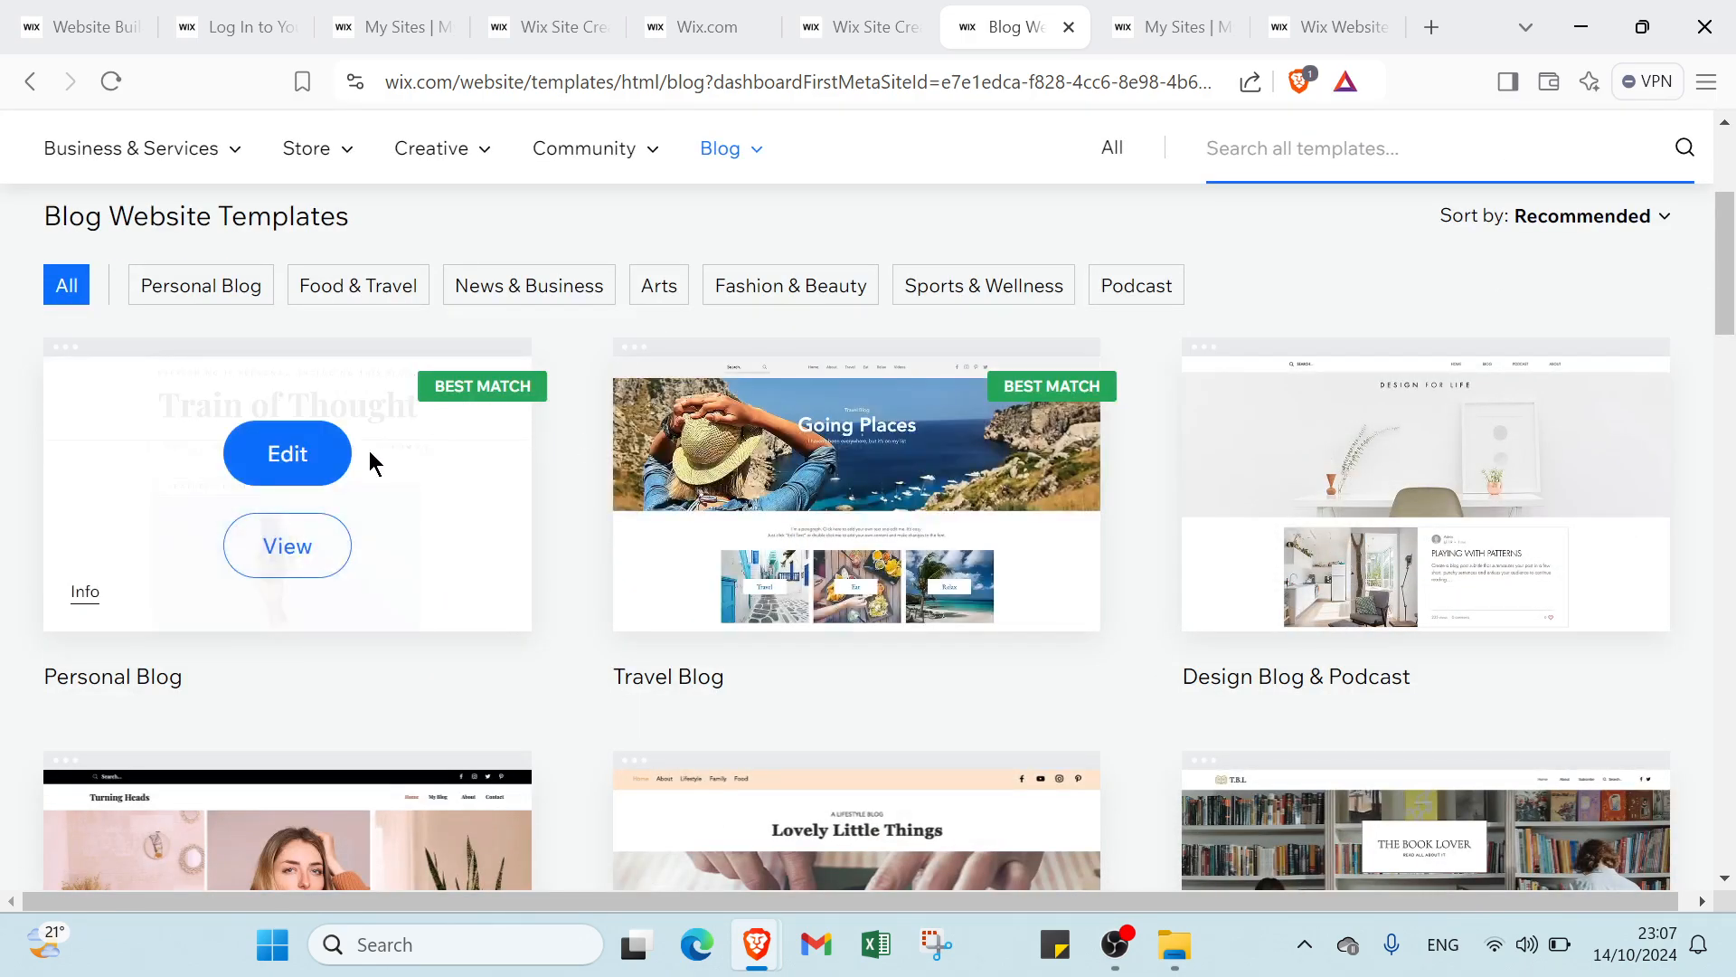
pyautogui.scroll(-2, 665, 475)
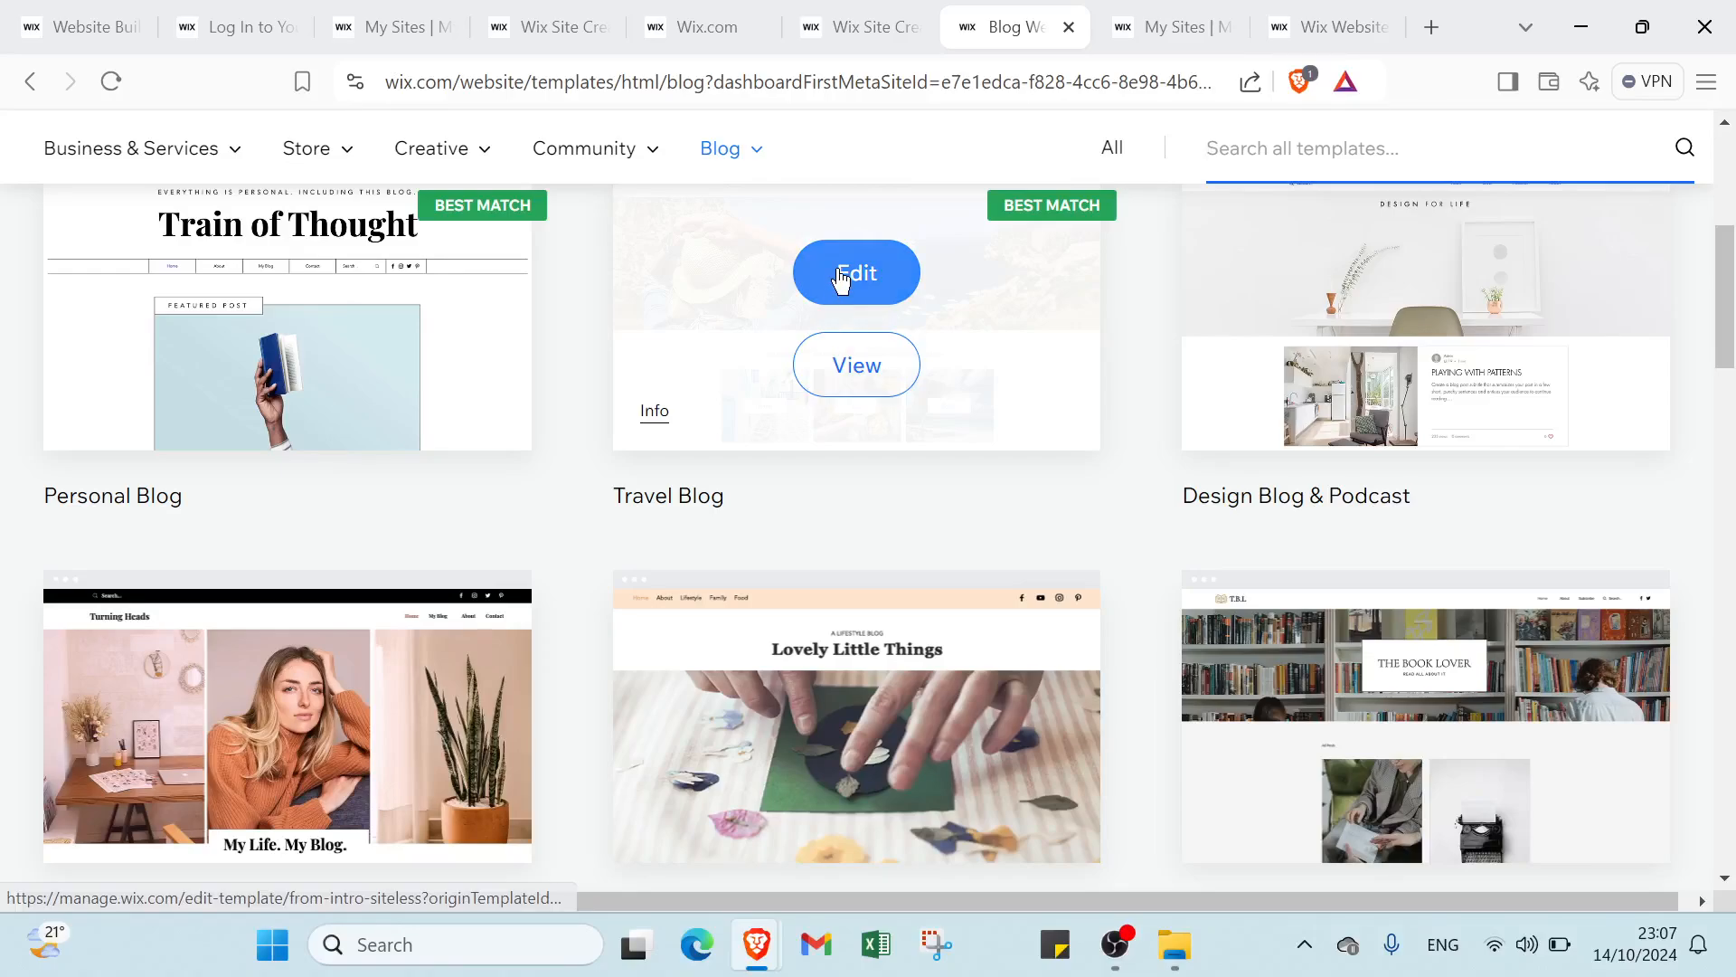
# View the existing sites on My Sites, switch to the travel blog in the Wix Editor and close the extra My Sites page.
pyautogui.click(1131, 18)
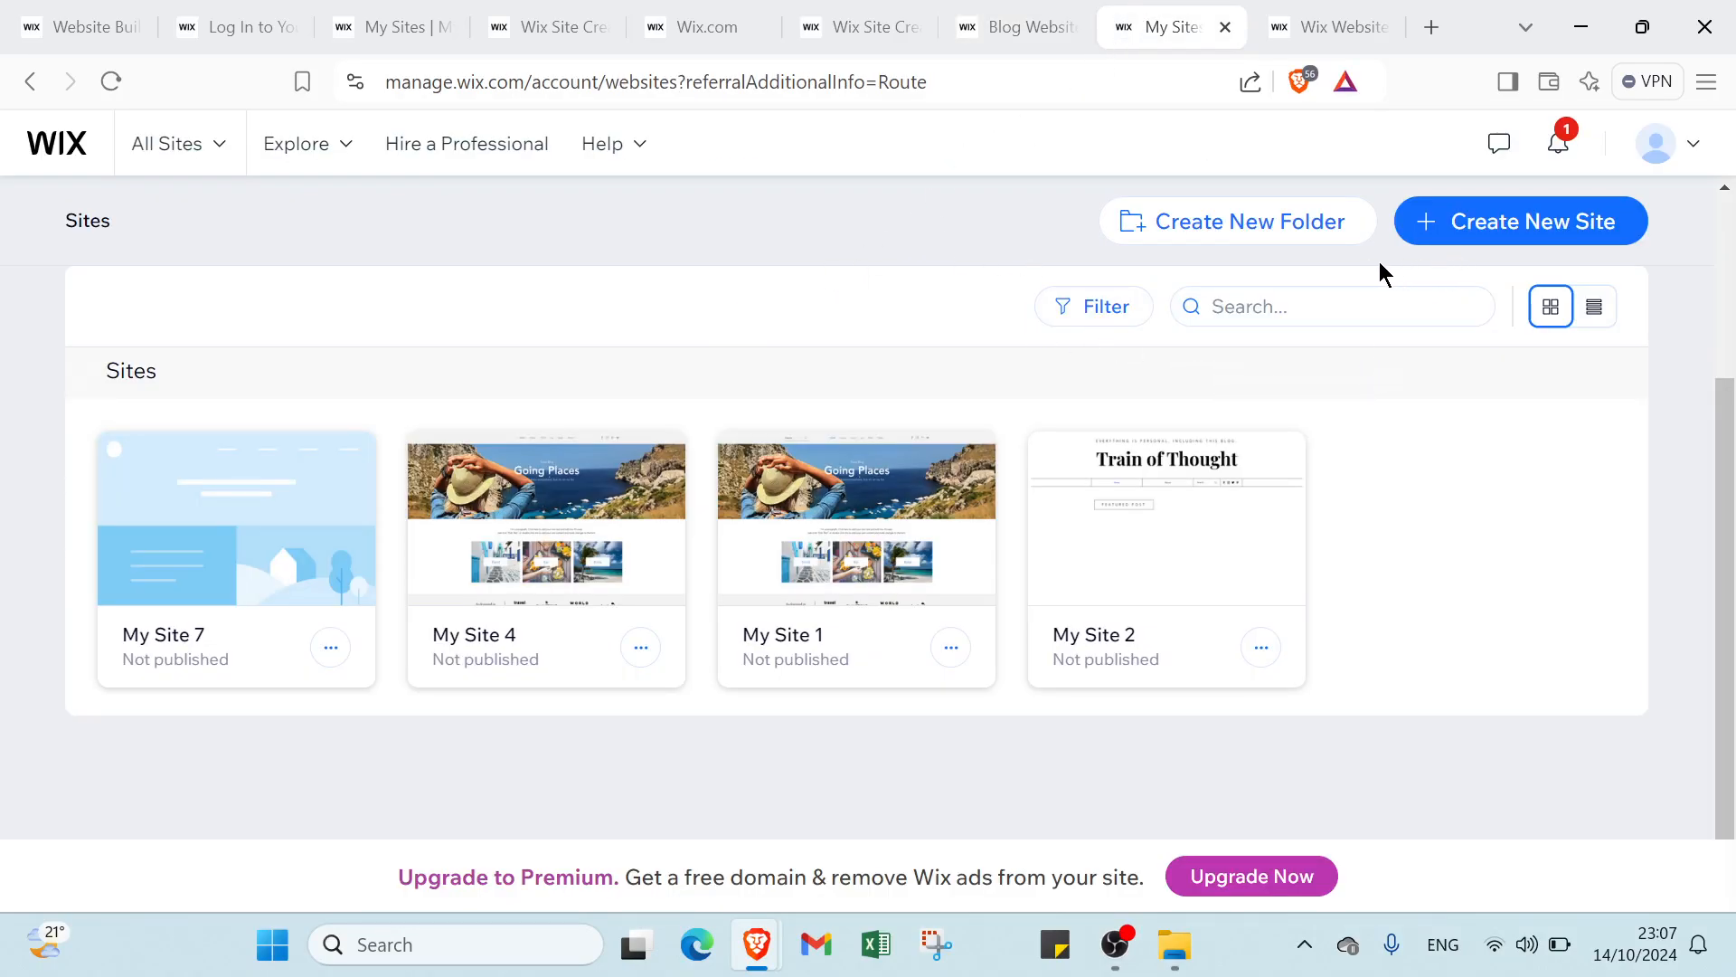
pyautogui.click(1319, 16)
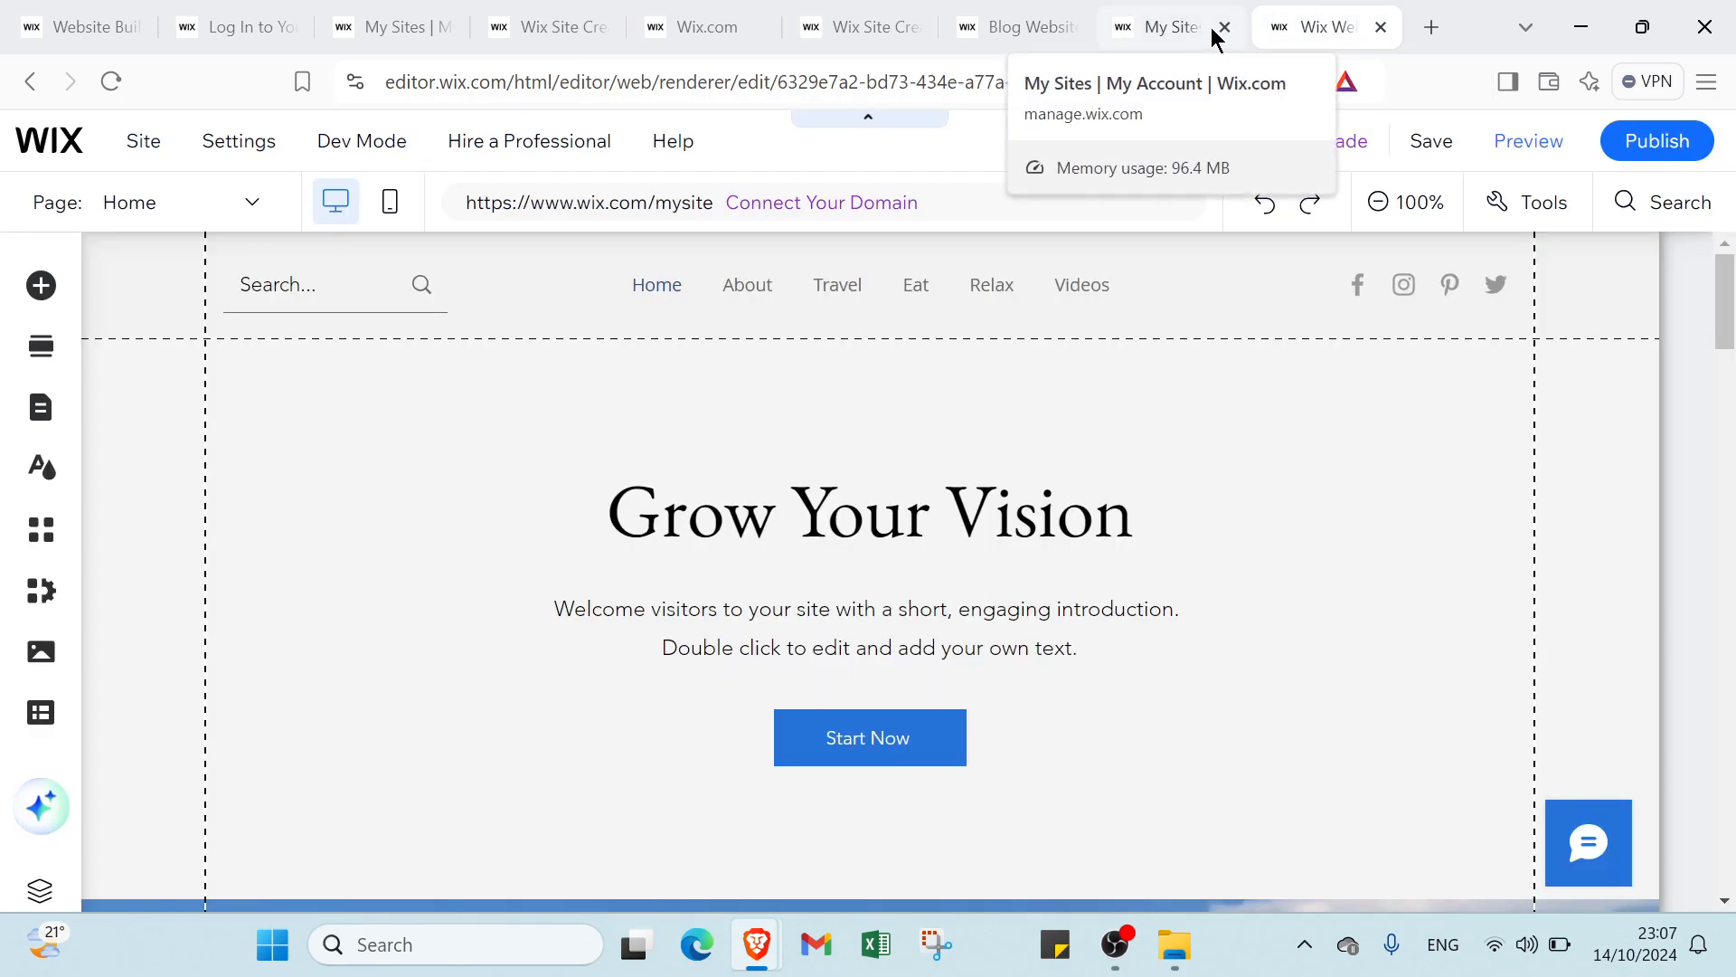
pyautogui.click(1224, 27)
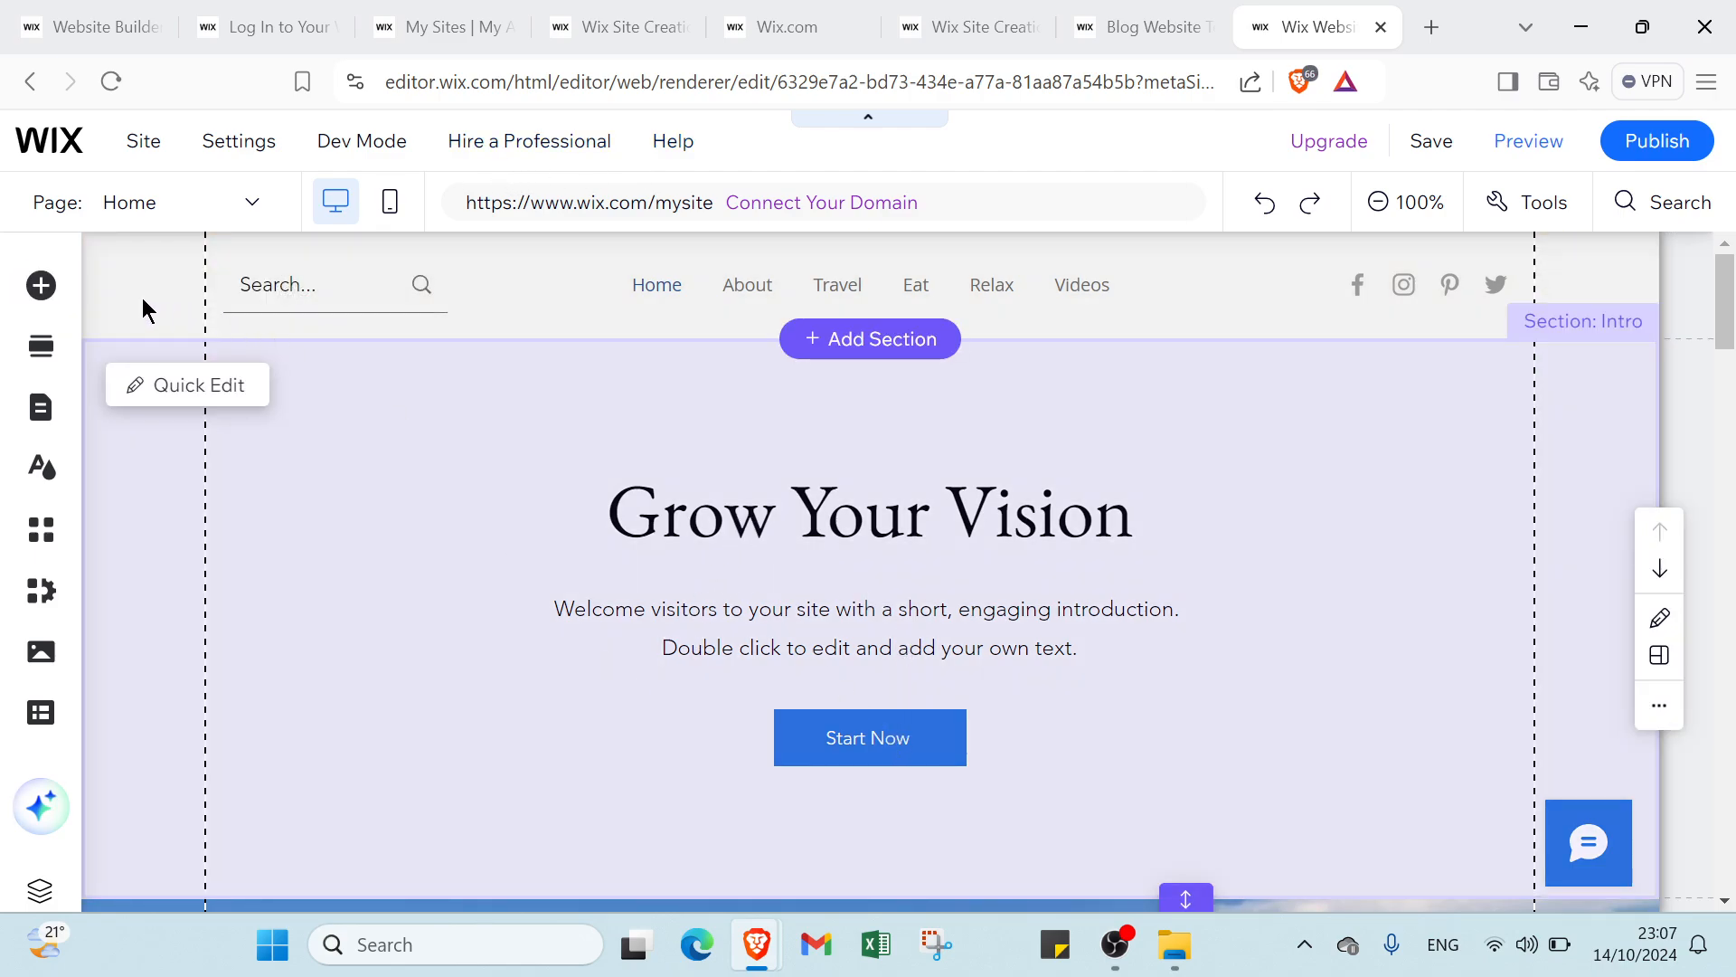
# Delete the "Grow Your Vision" Intro section from the Home page and check the Welcome section below.
pyautogui.click(1415, 536)
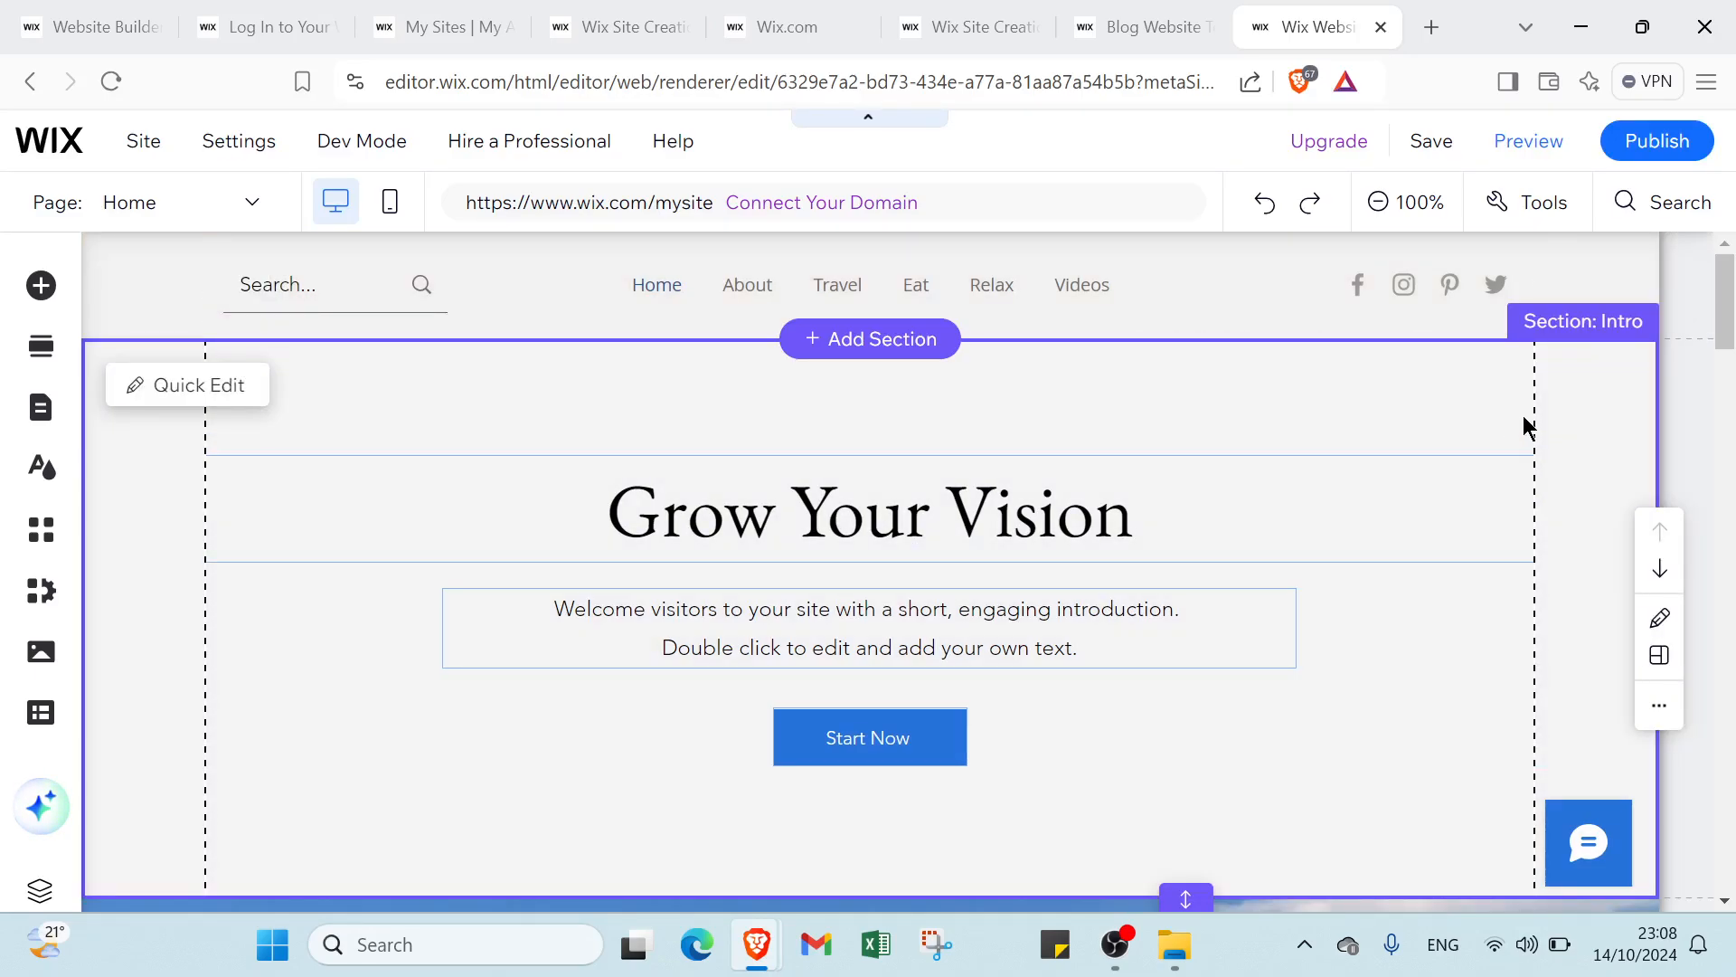
pyautogui.press('Delete')
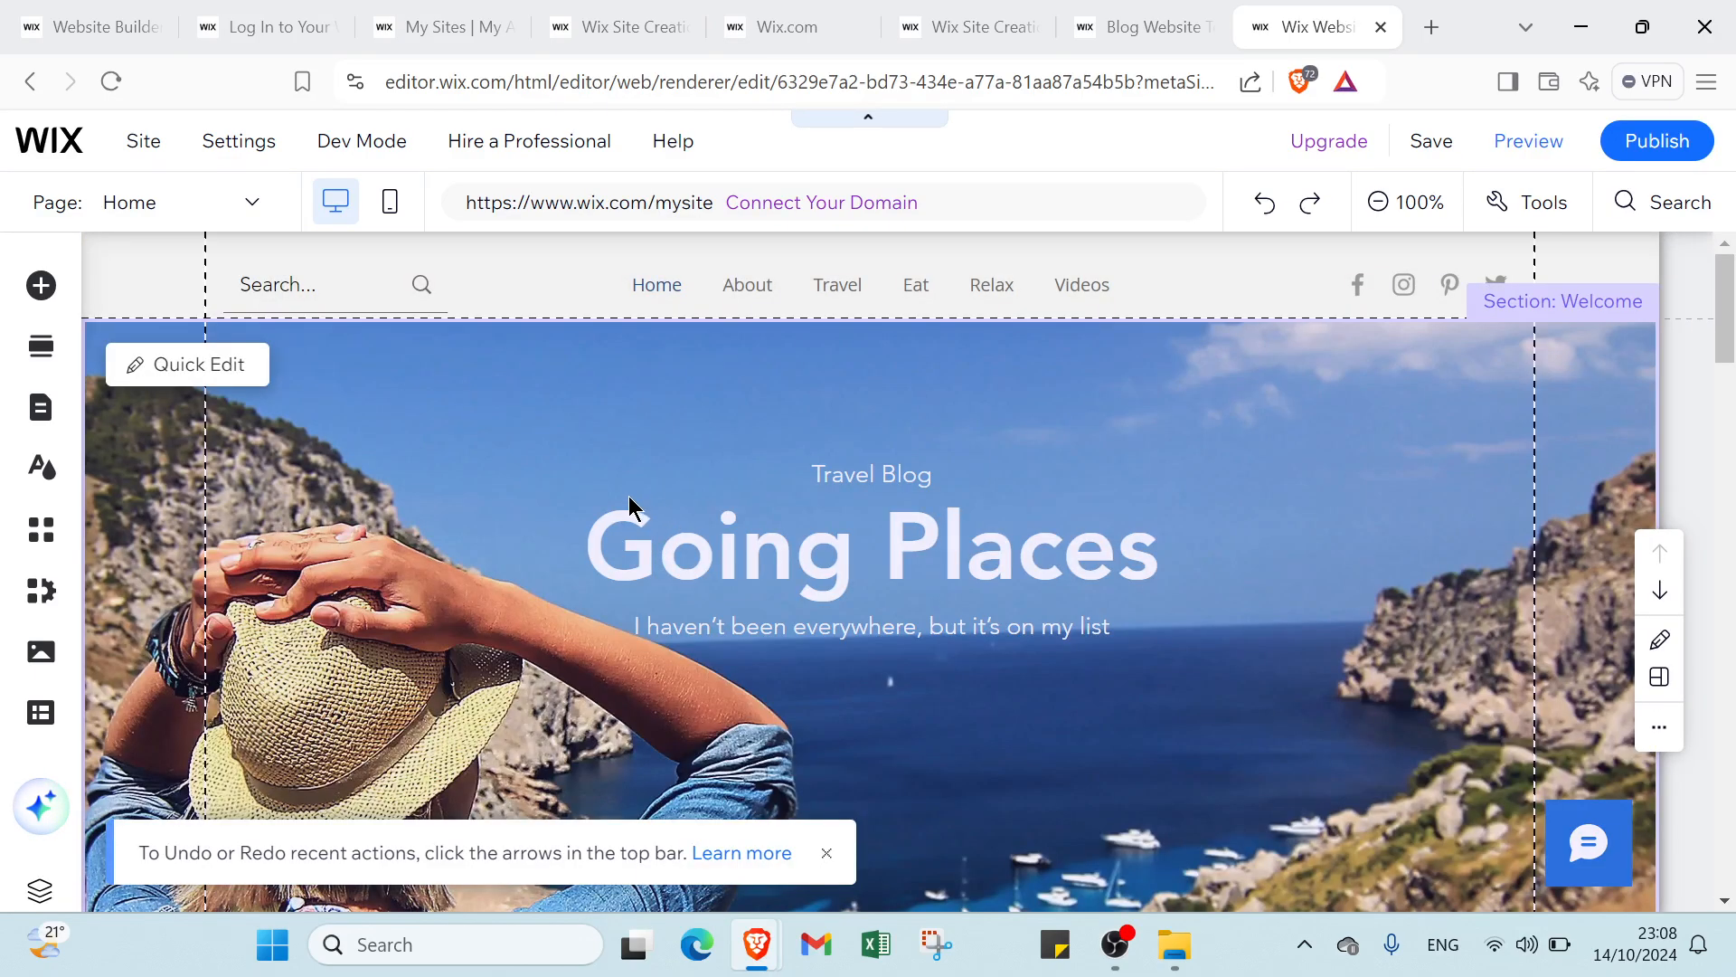
pyautogui.scroll(-4, 608, 485)
pyautogui.scroll(2, 595, 373)
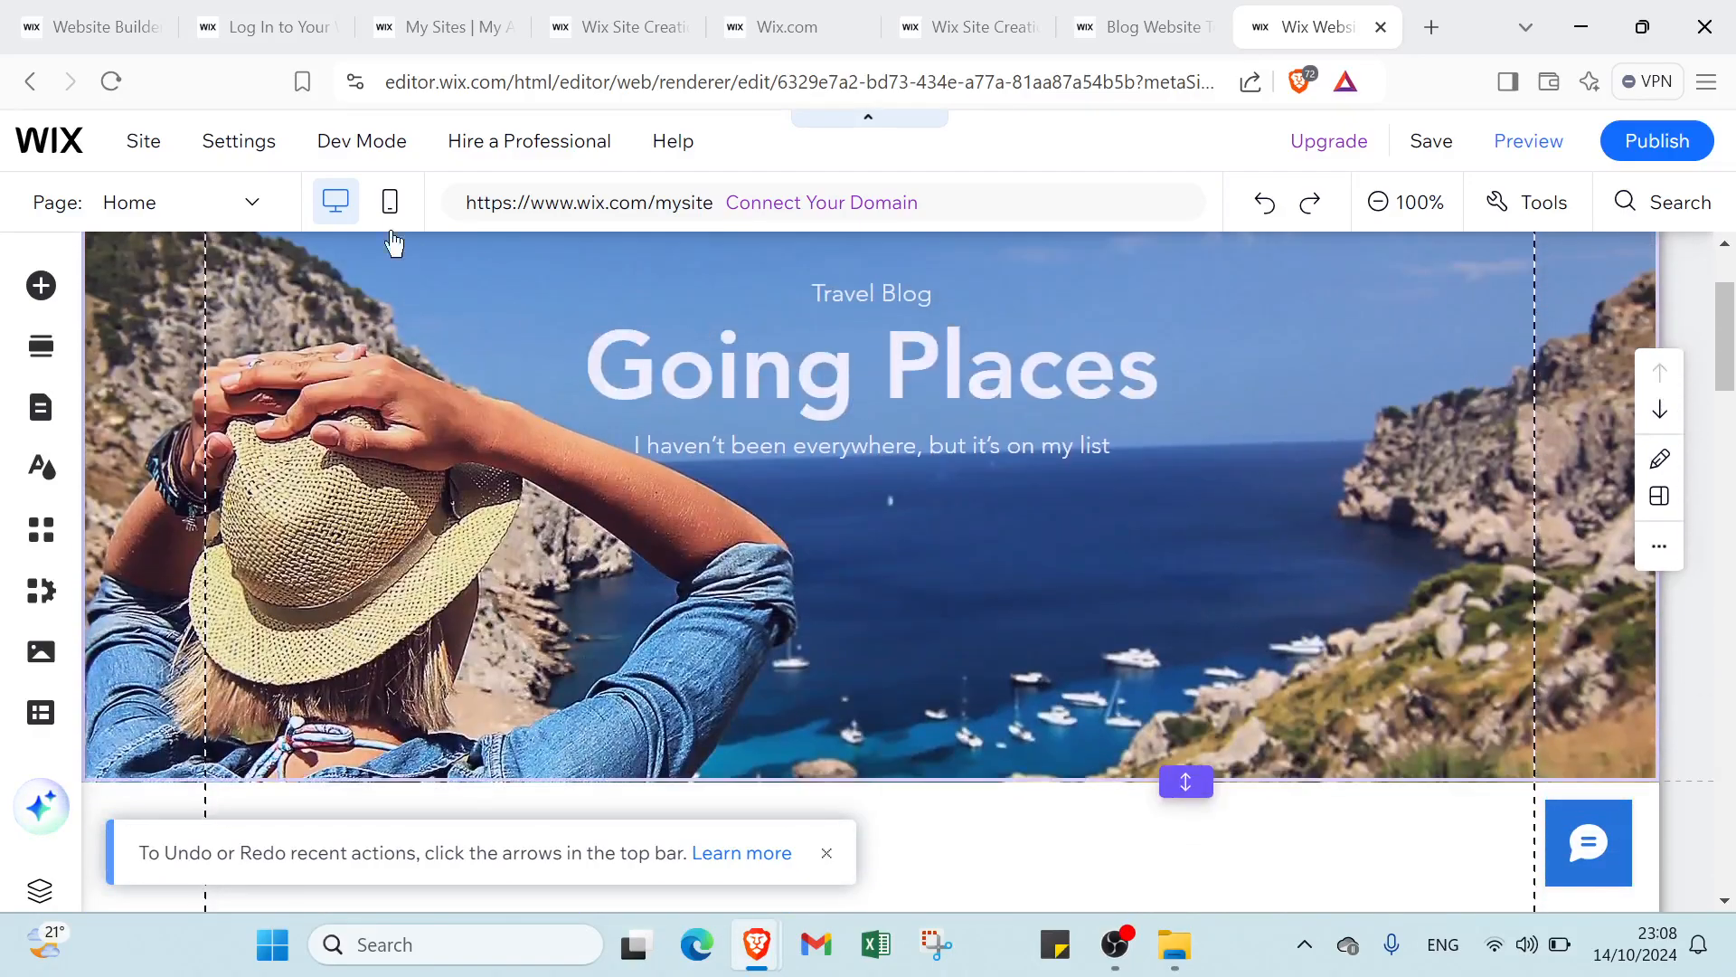
# Open Manage Pages, review the Site Menu and Blog Pages lists, and close the page manager.
pyautogui.click(190, 201)
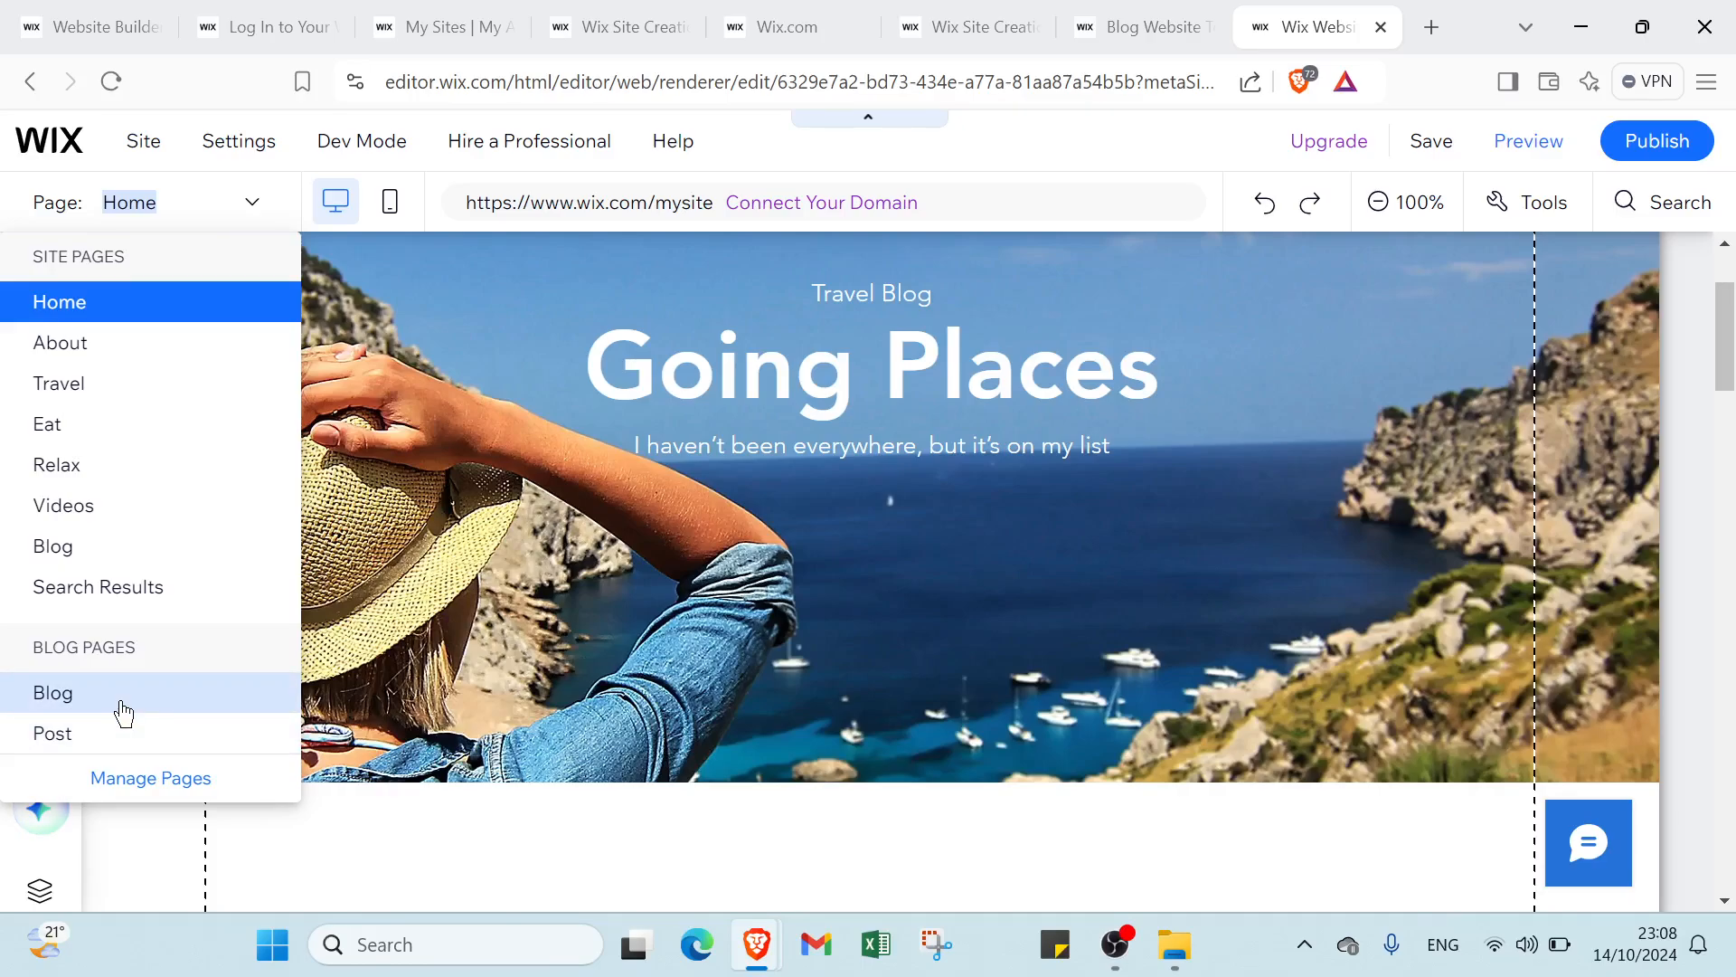
pyautogui.click(139, 780)
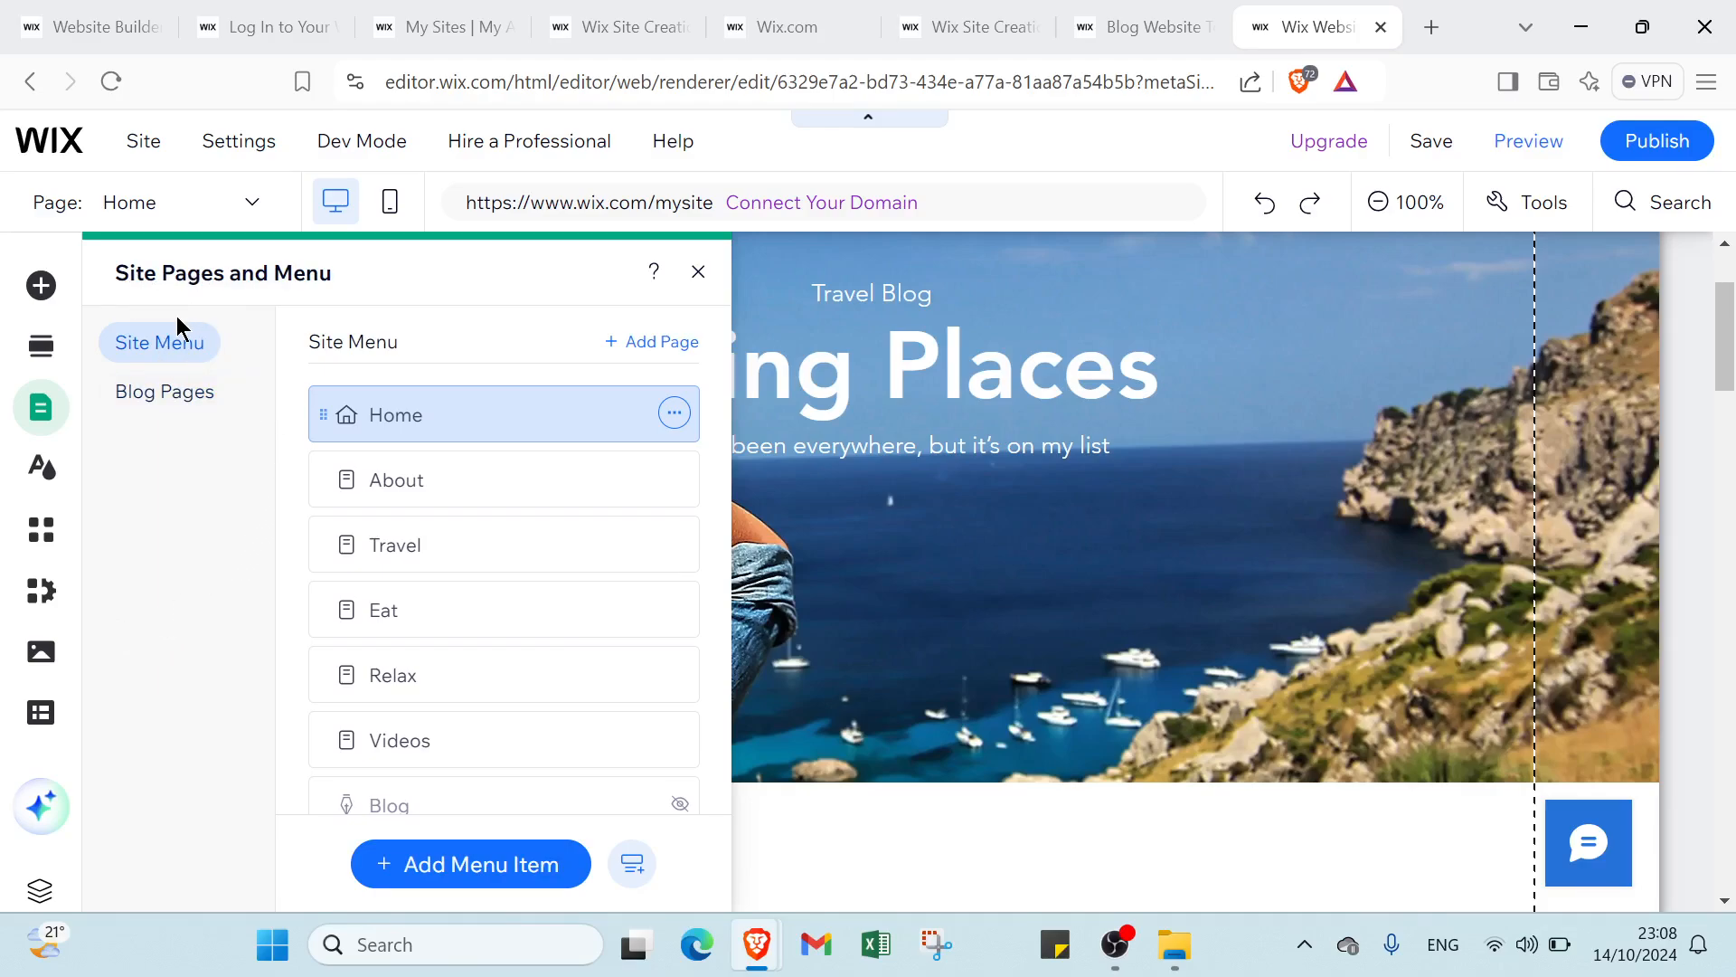
pyautogui.click(170, 390)
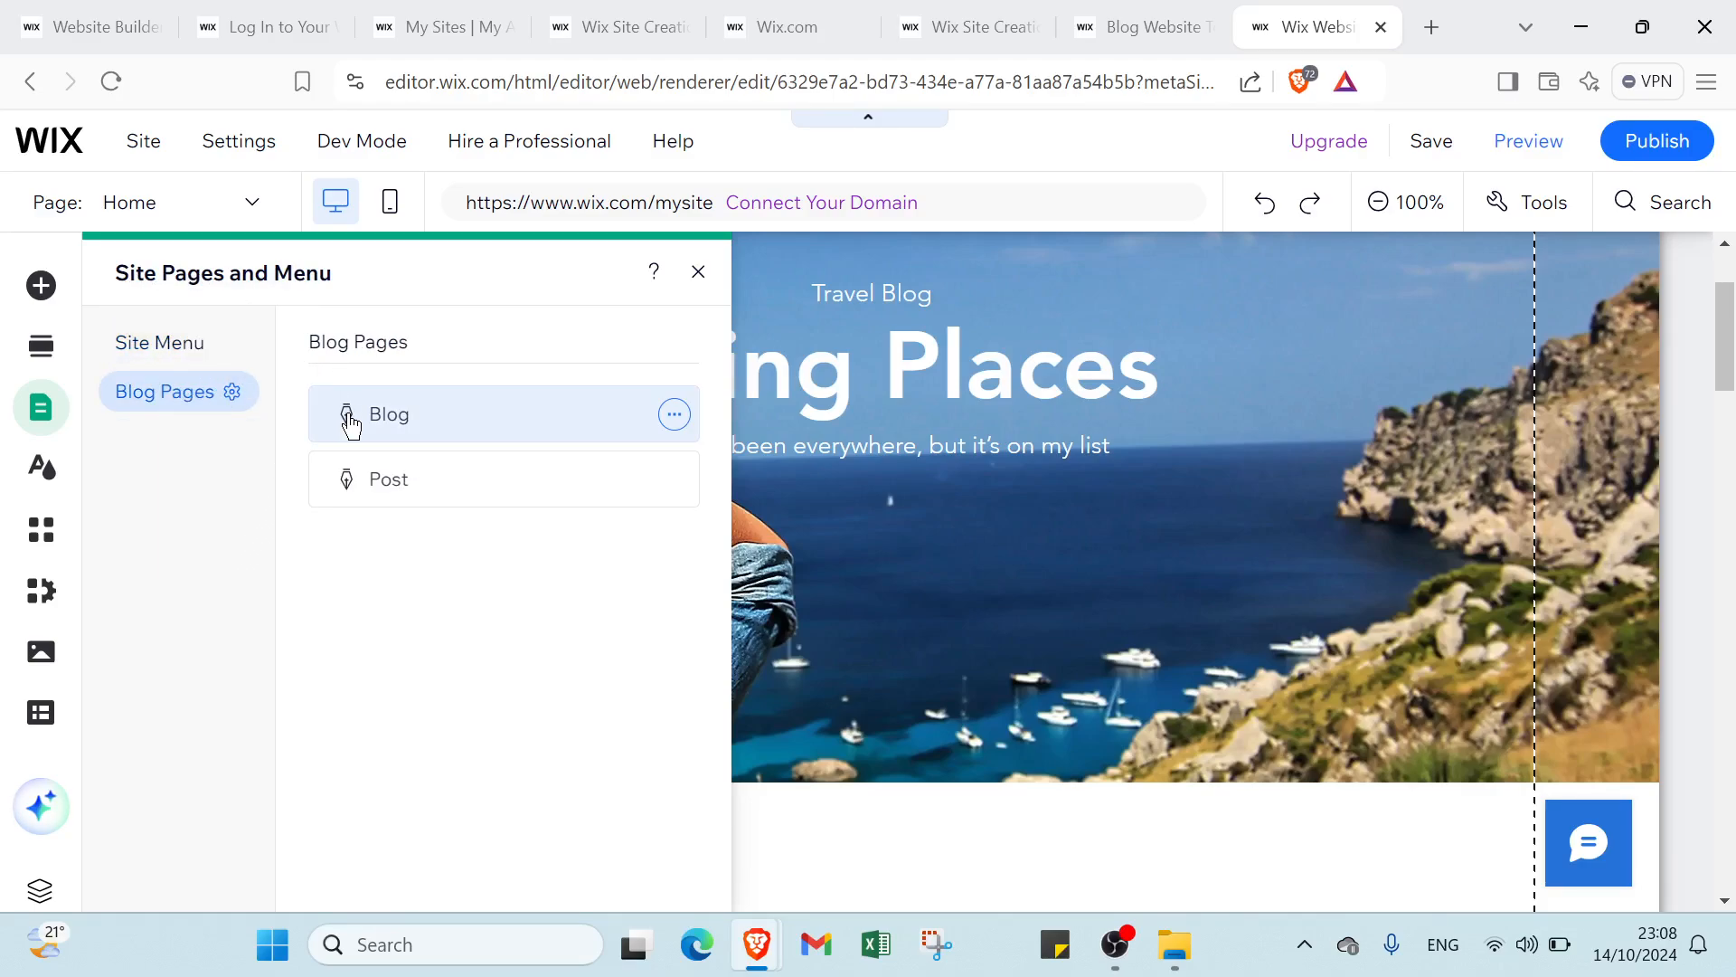
pyautogui.click(205, 342)
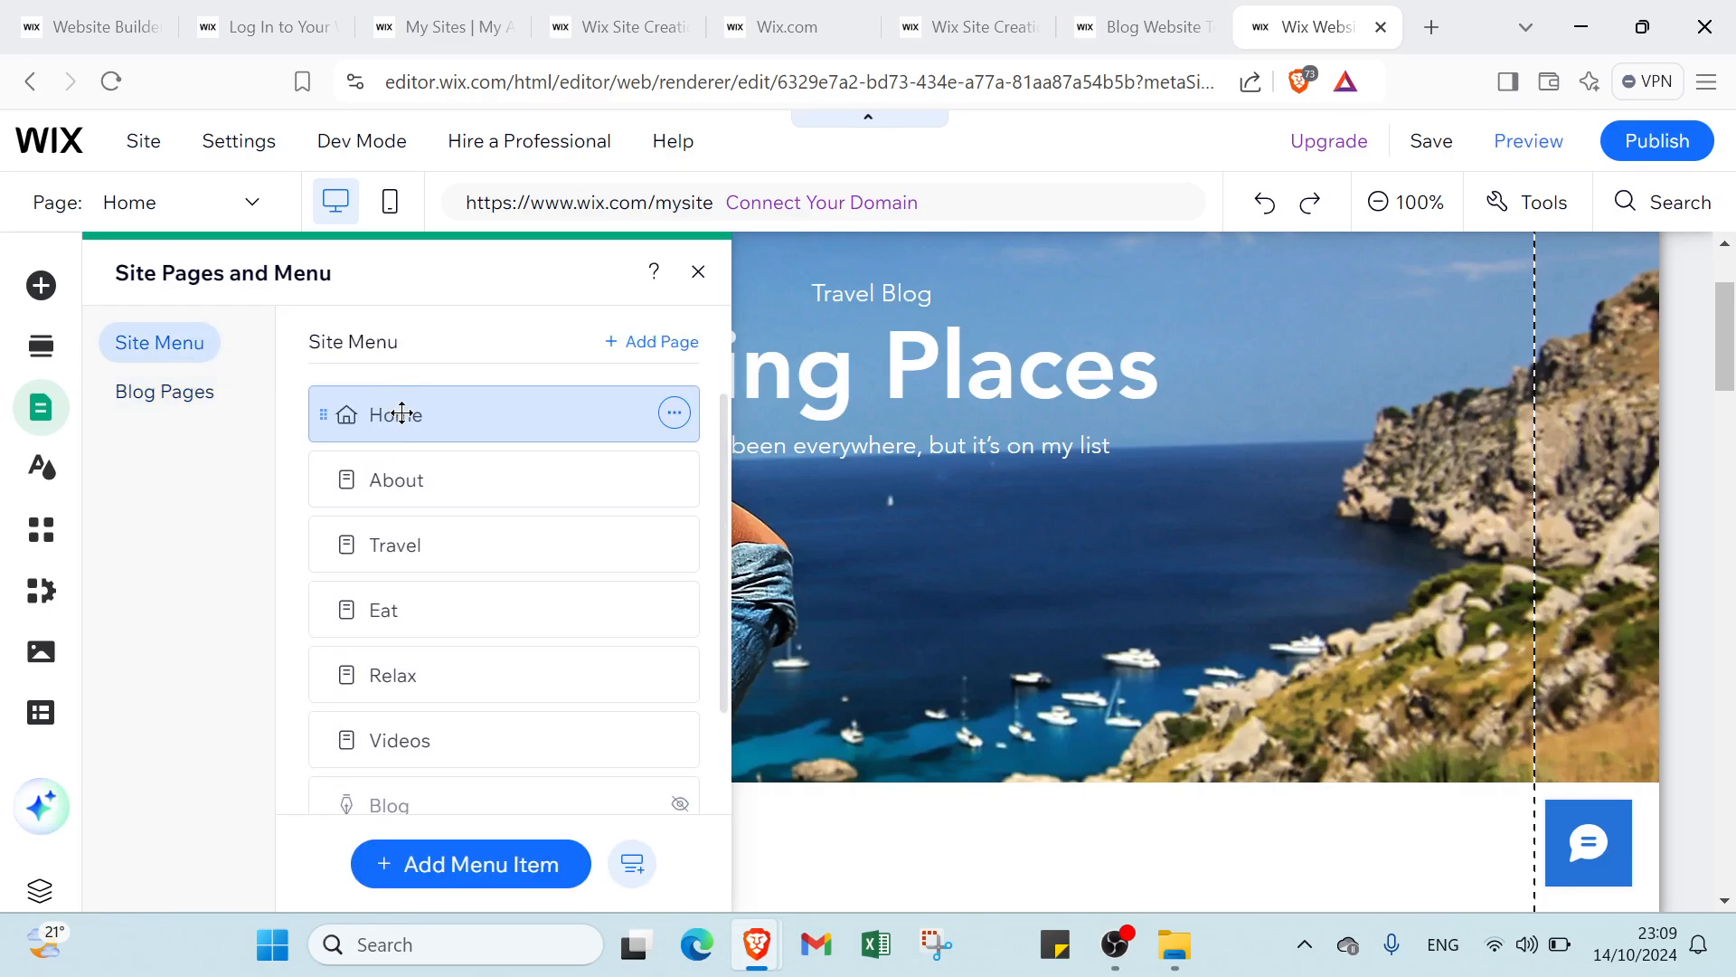
pyautogui.scroll(-1, 388, 543)
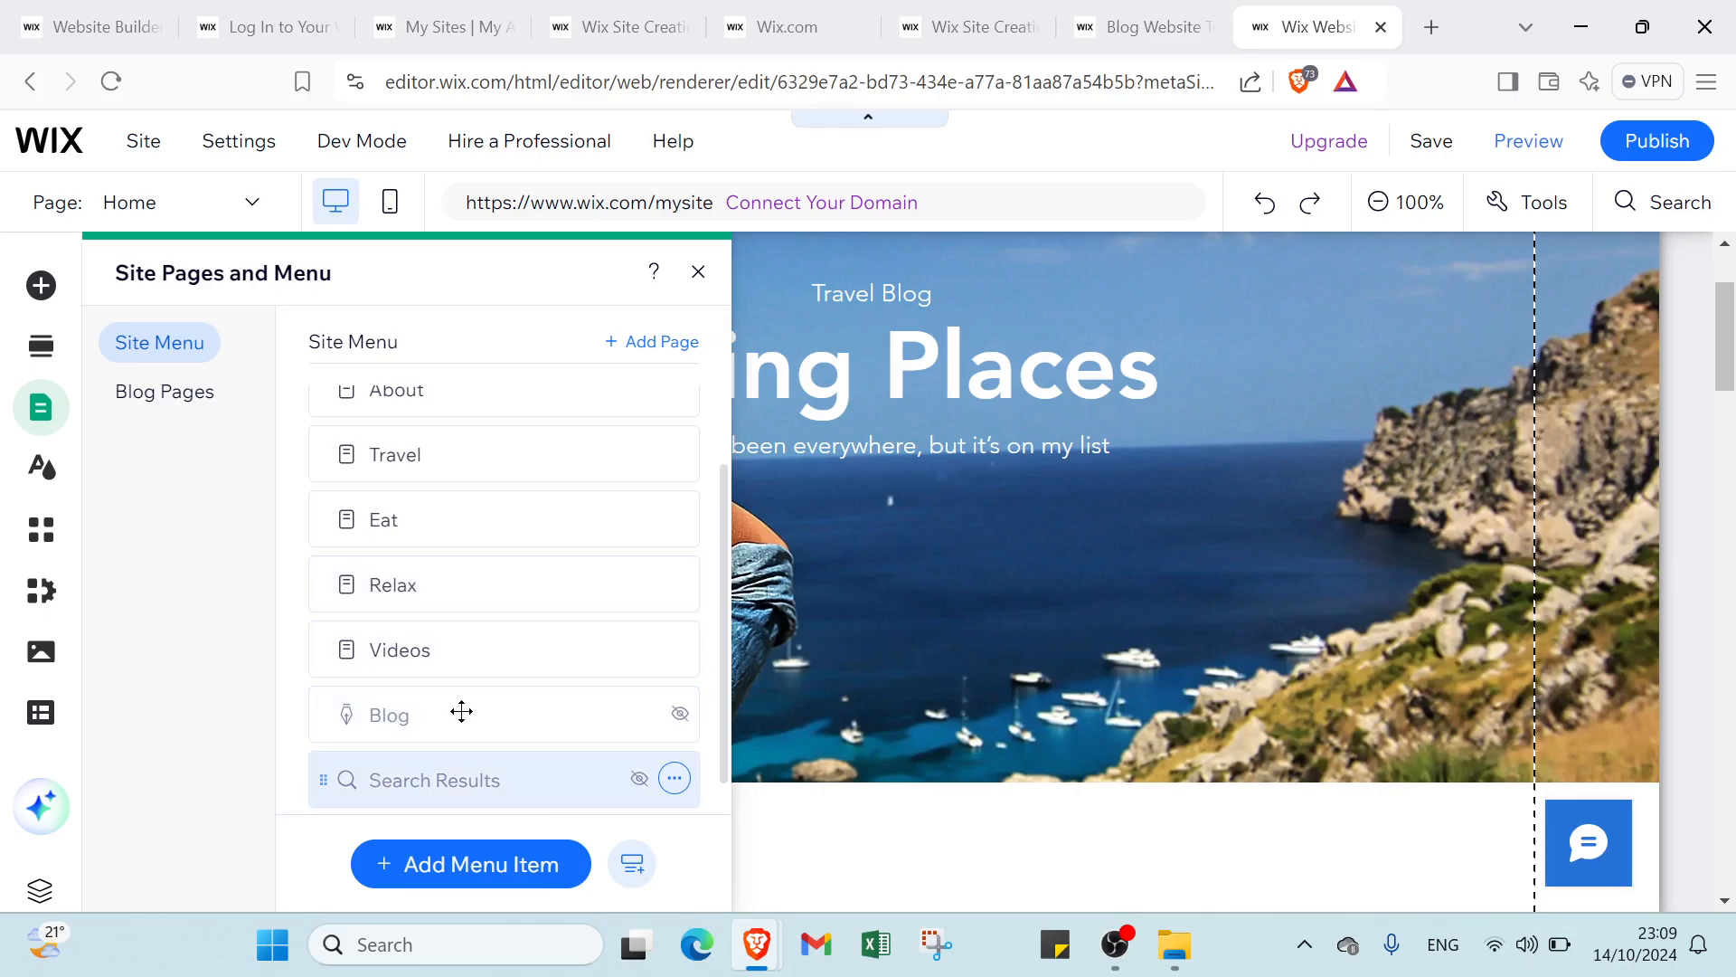
pyautogui.scroll(1, 604, 462)
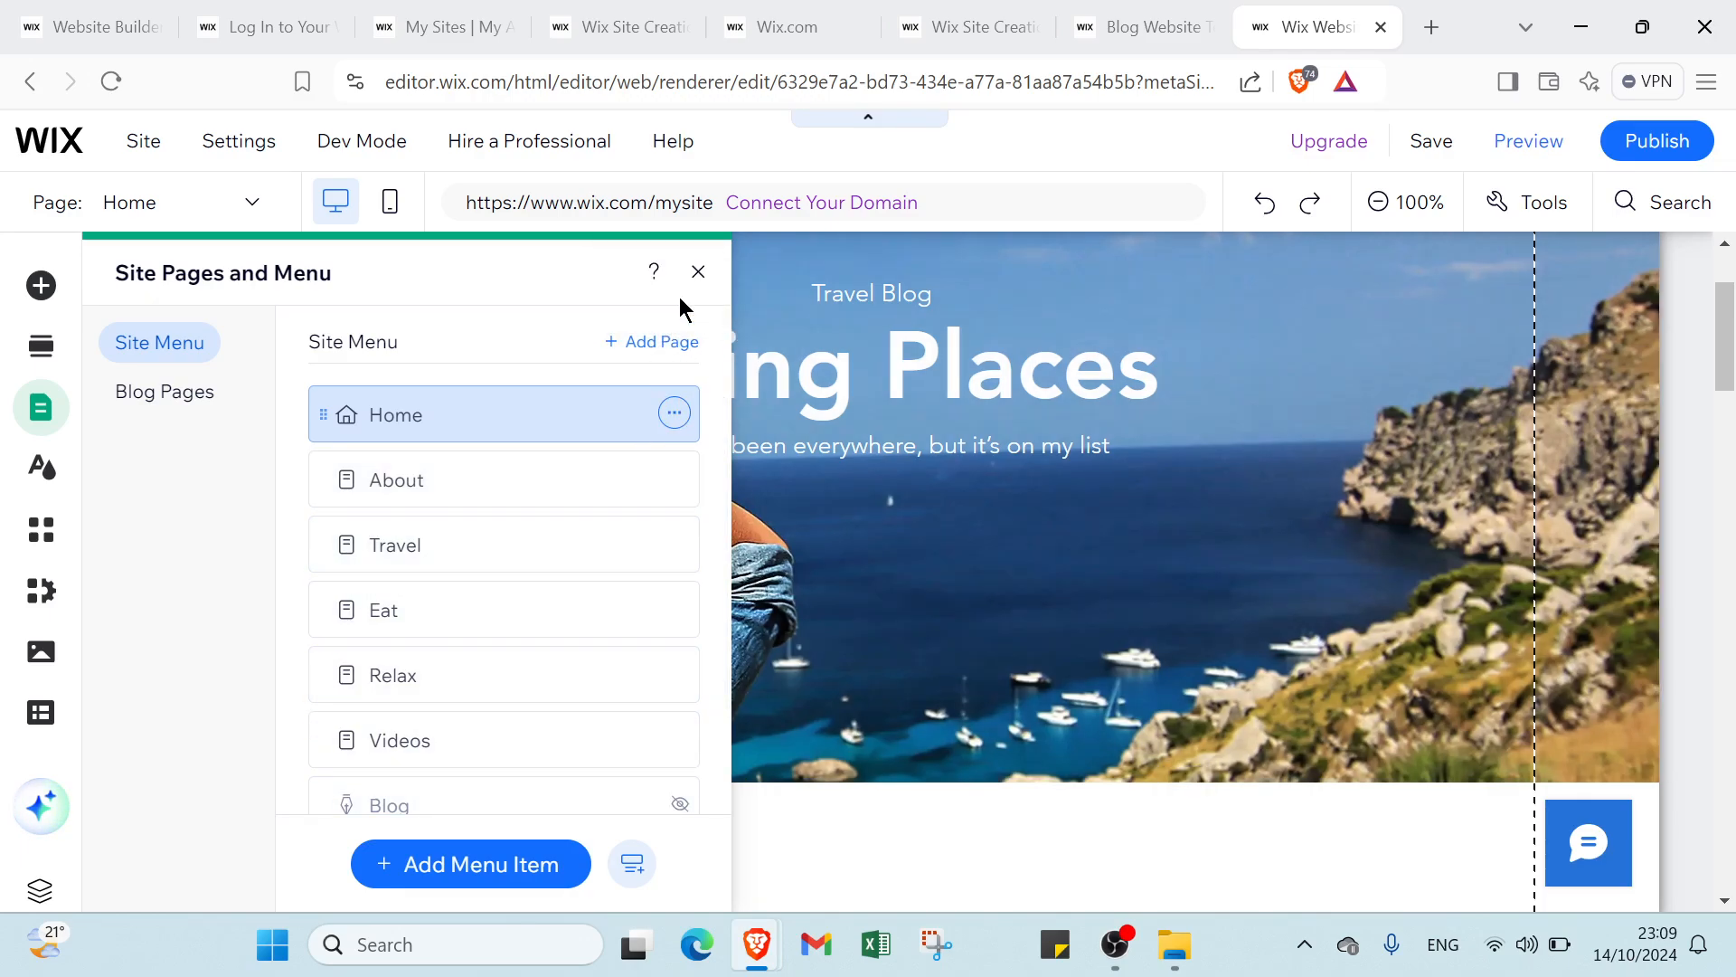
pyautogui.click(698, 273)
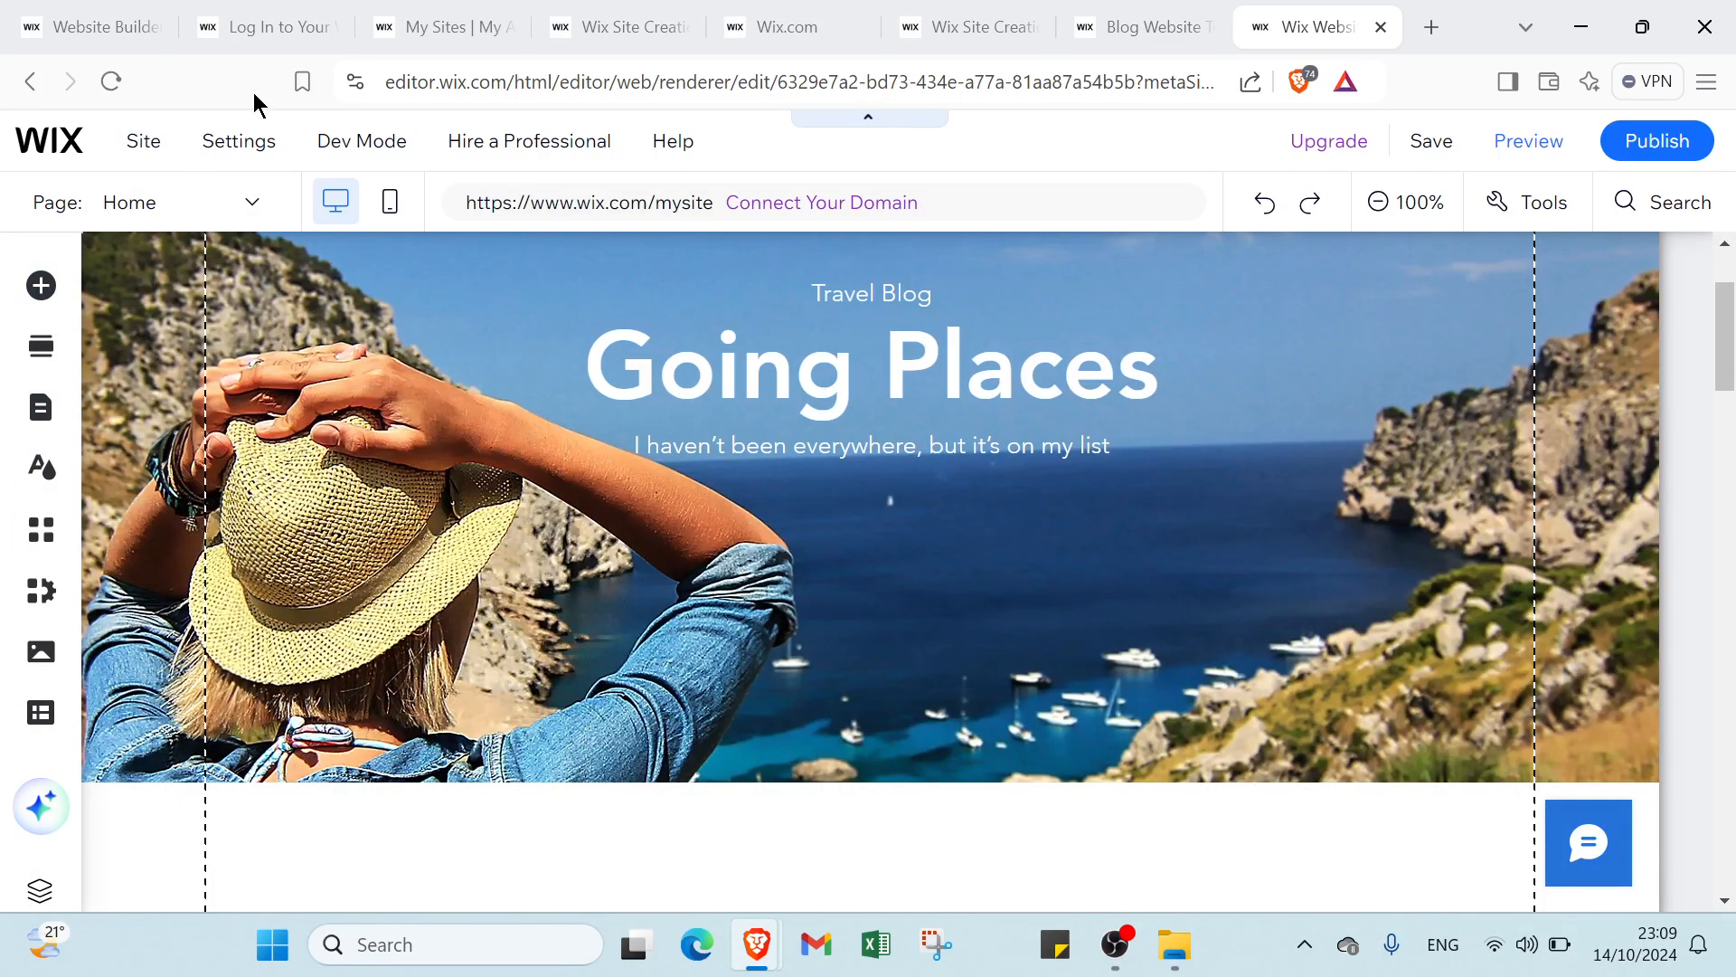
# Look through the text and image options available among the elements that can be added to the page.
pyautogui.click(41, 287)
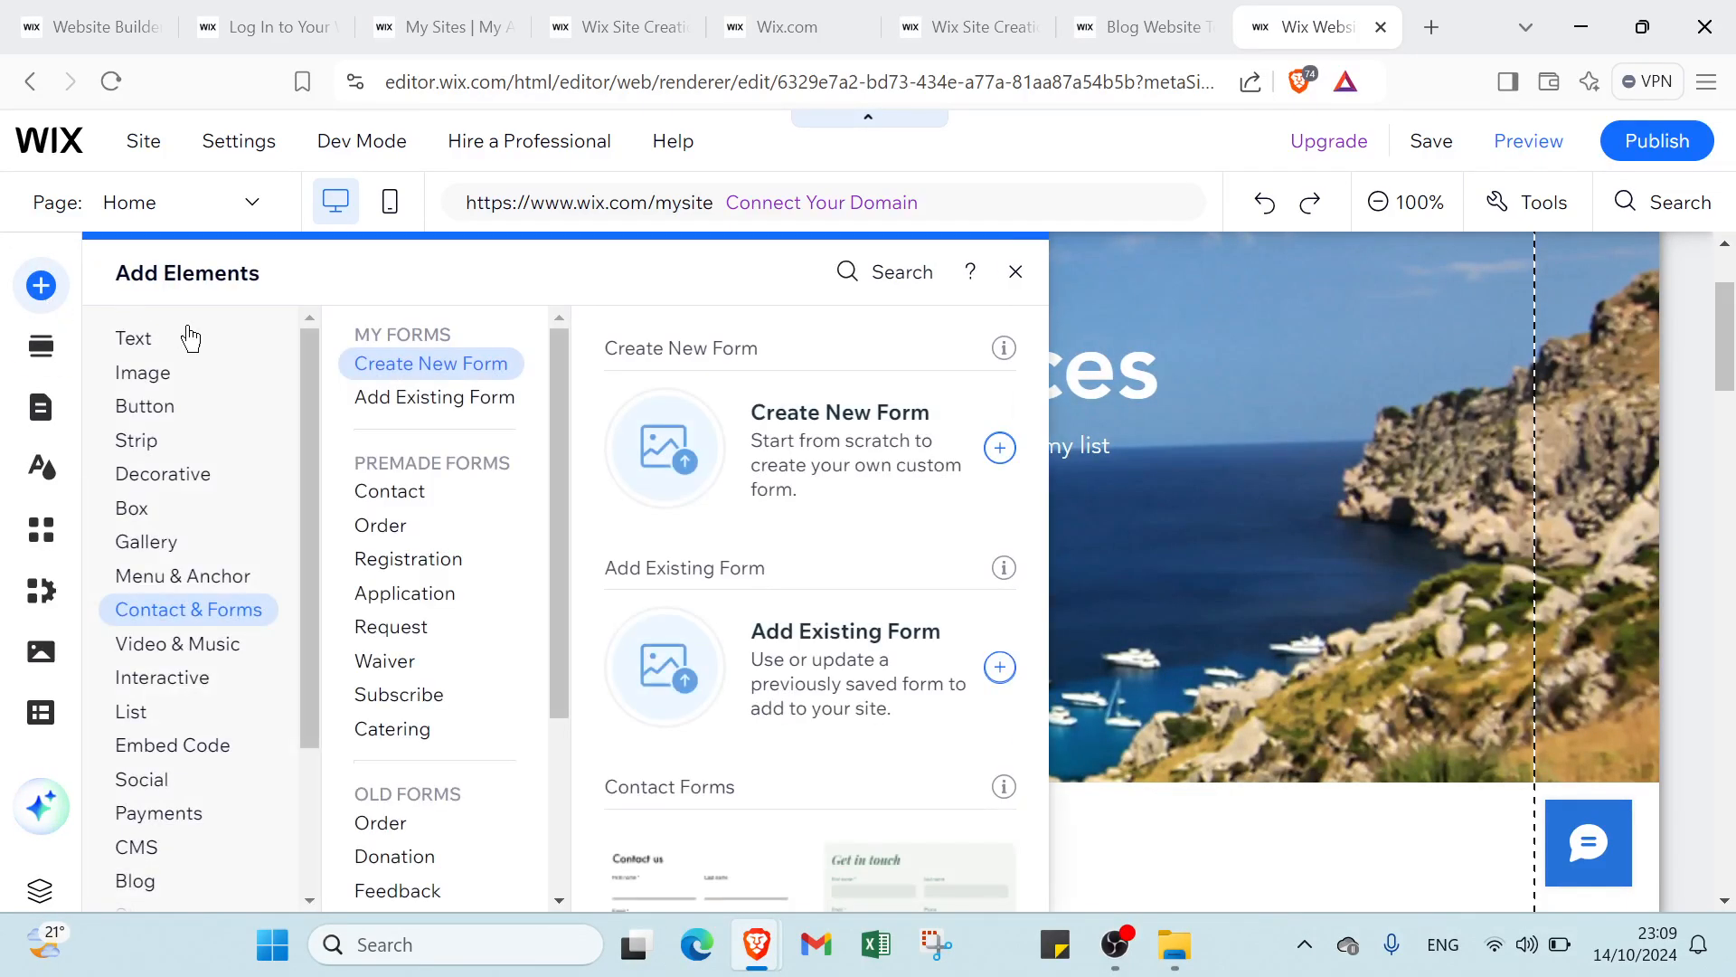
pyautogui.moveTo(149, 341)
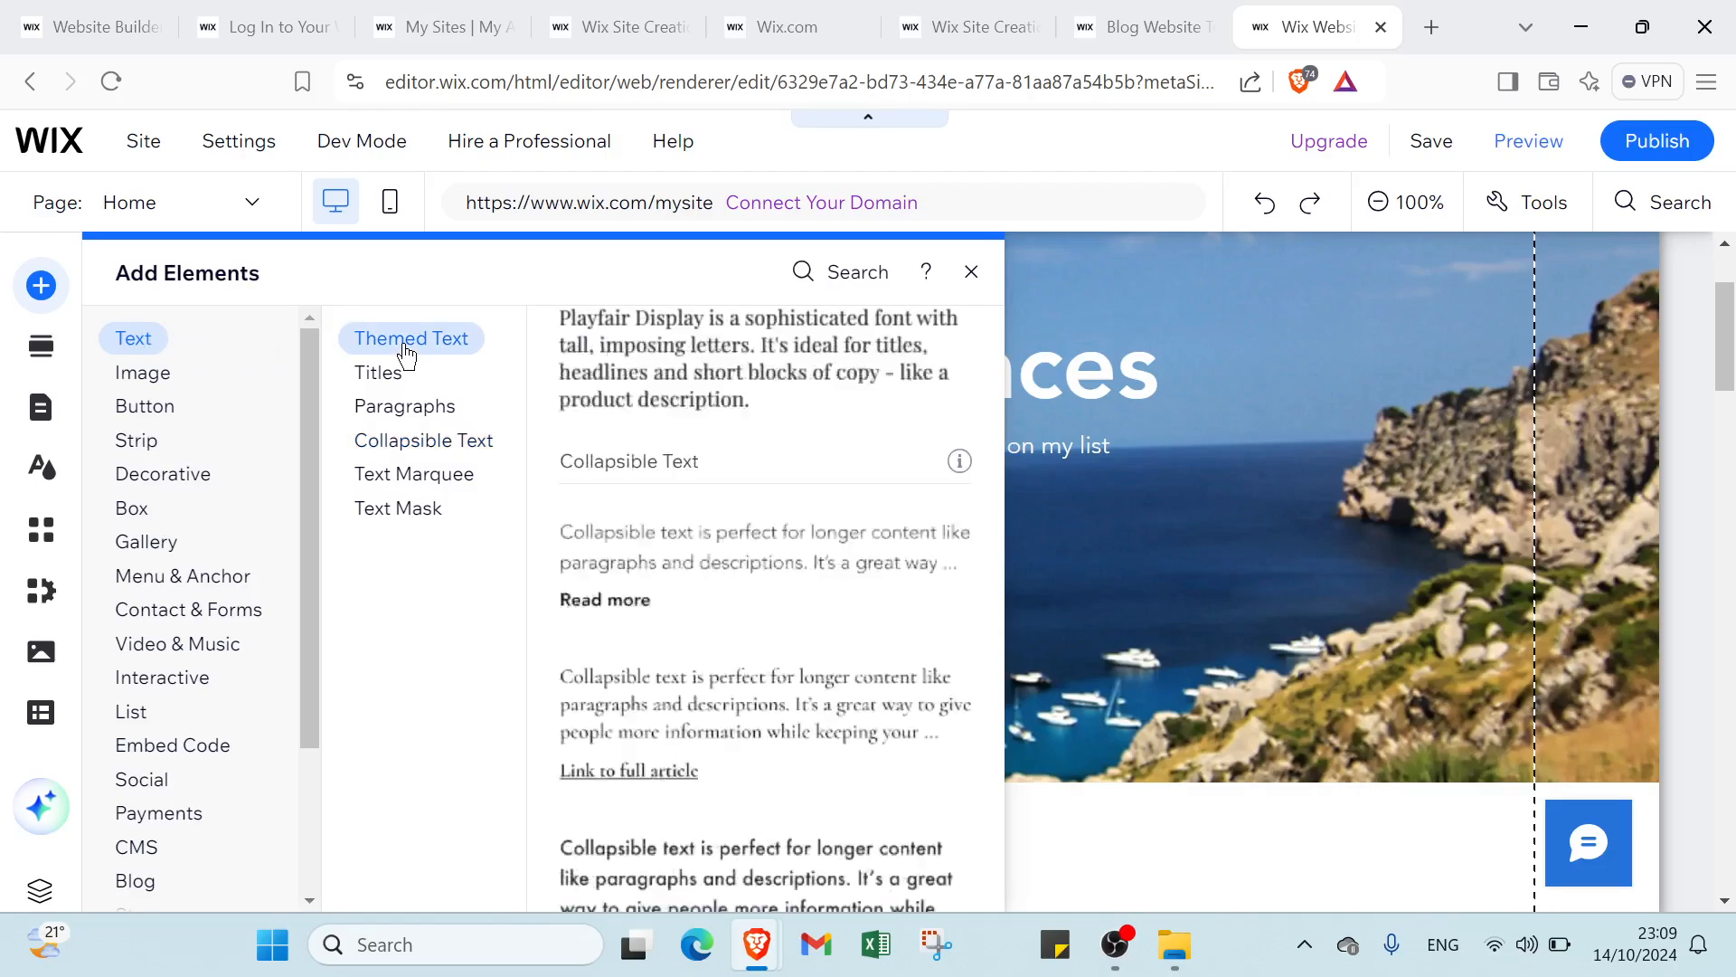
pyautogui.click(446, 341)
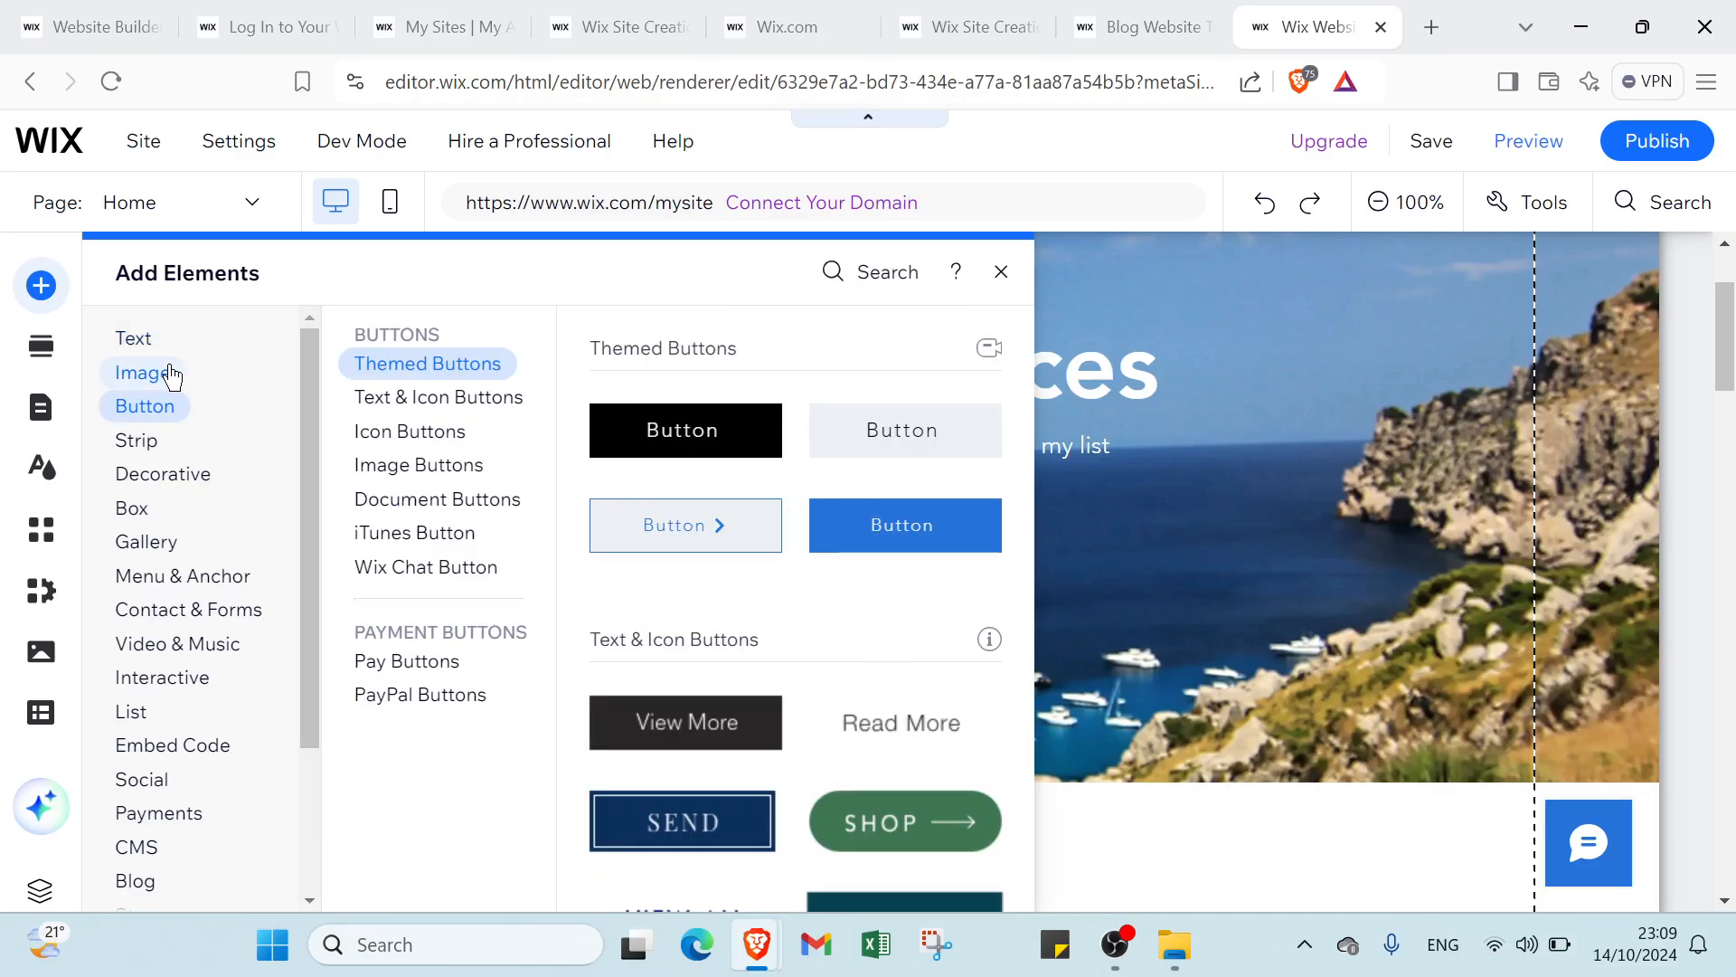
pyautogui.click(172, 377)
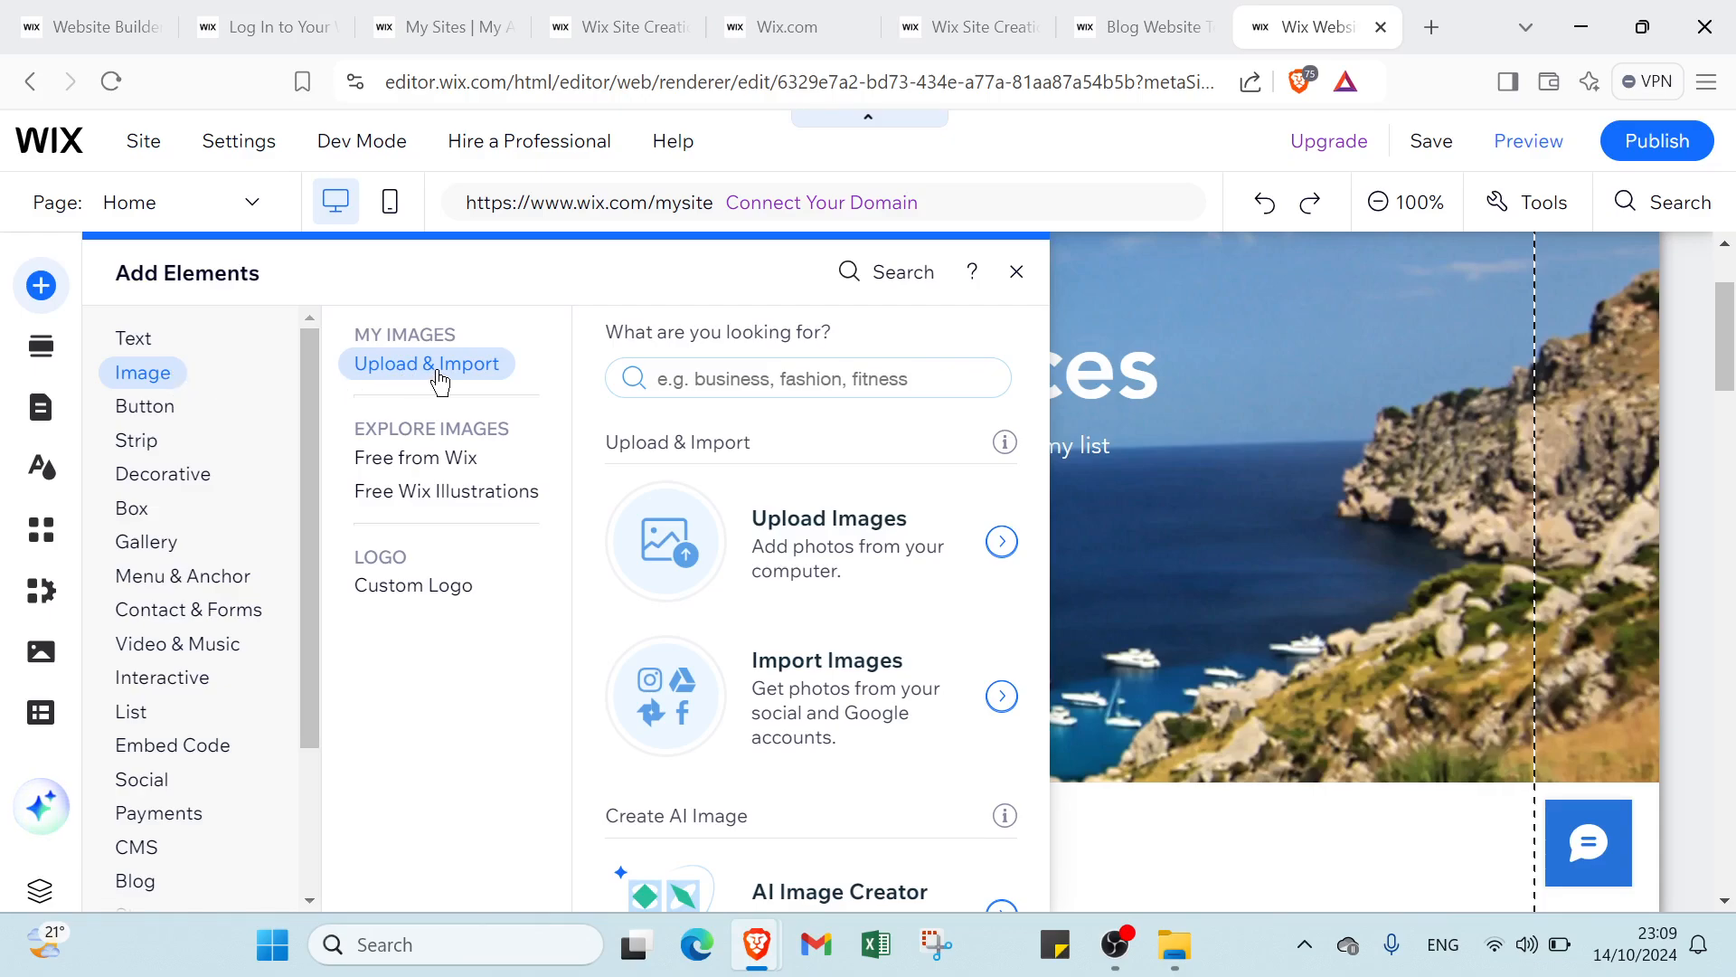
pyautogui.scroll(-5, 651, 561)
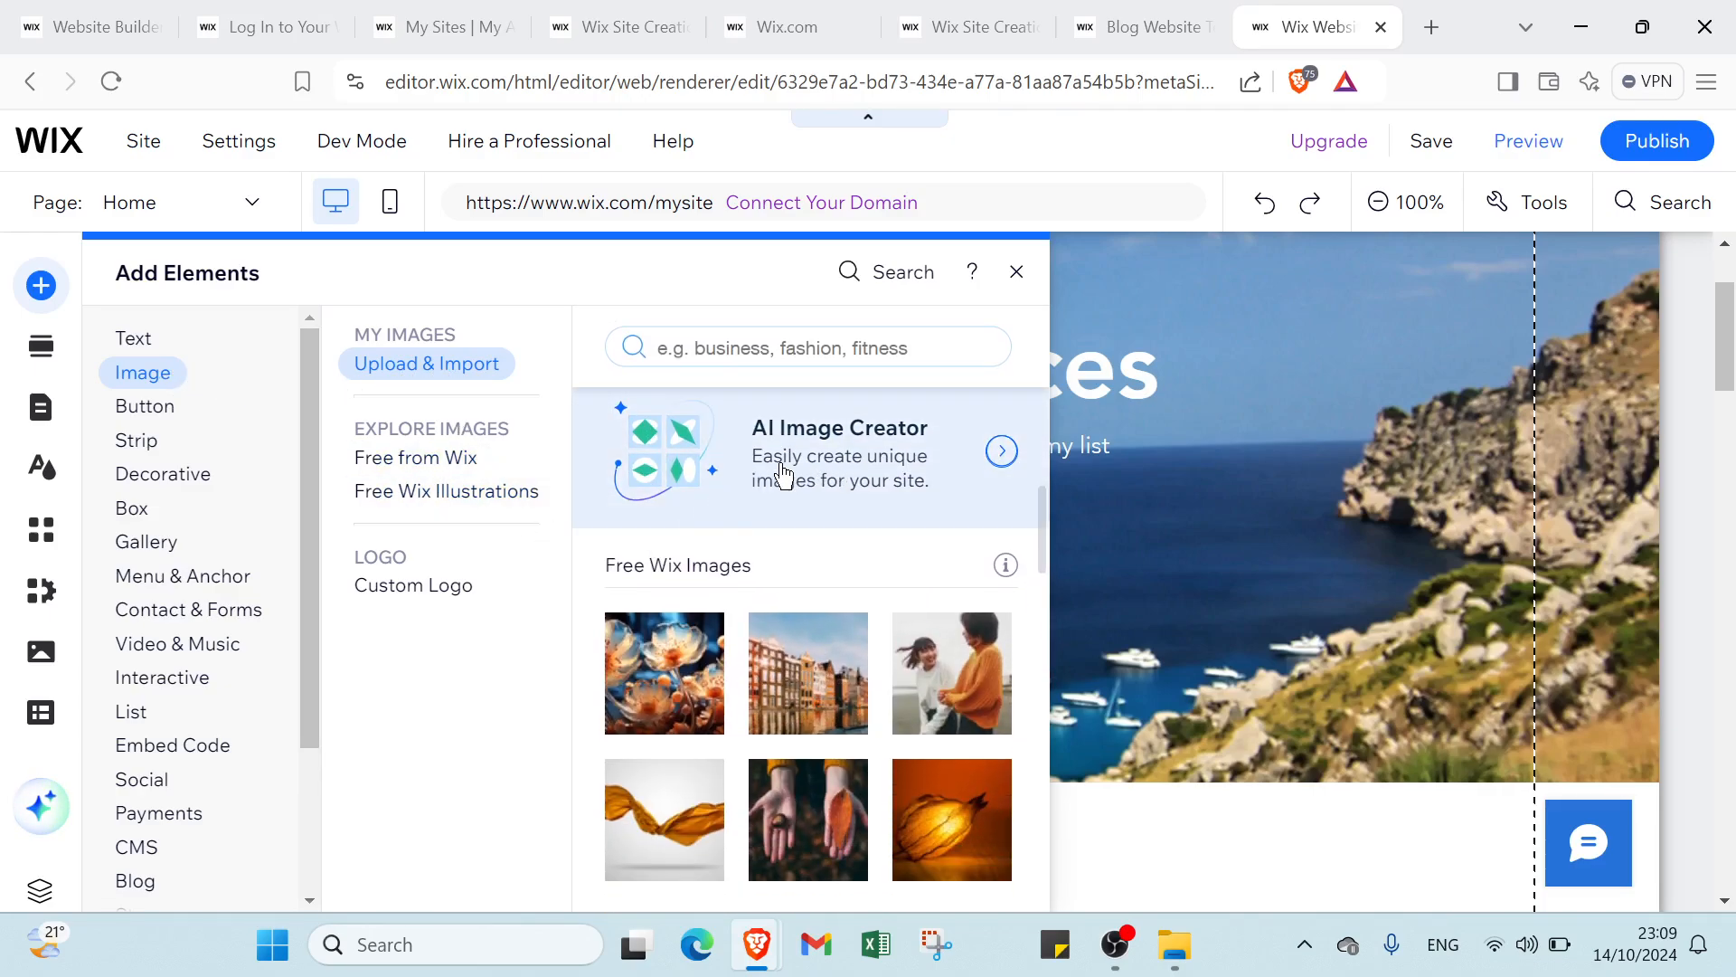
pyautogui.scroll(5, 687, 463)
# Look through the button elements, including themed, text and icon, icon, image, document and Wix Chat buttons.
pyautogui.click(168, 407)
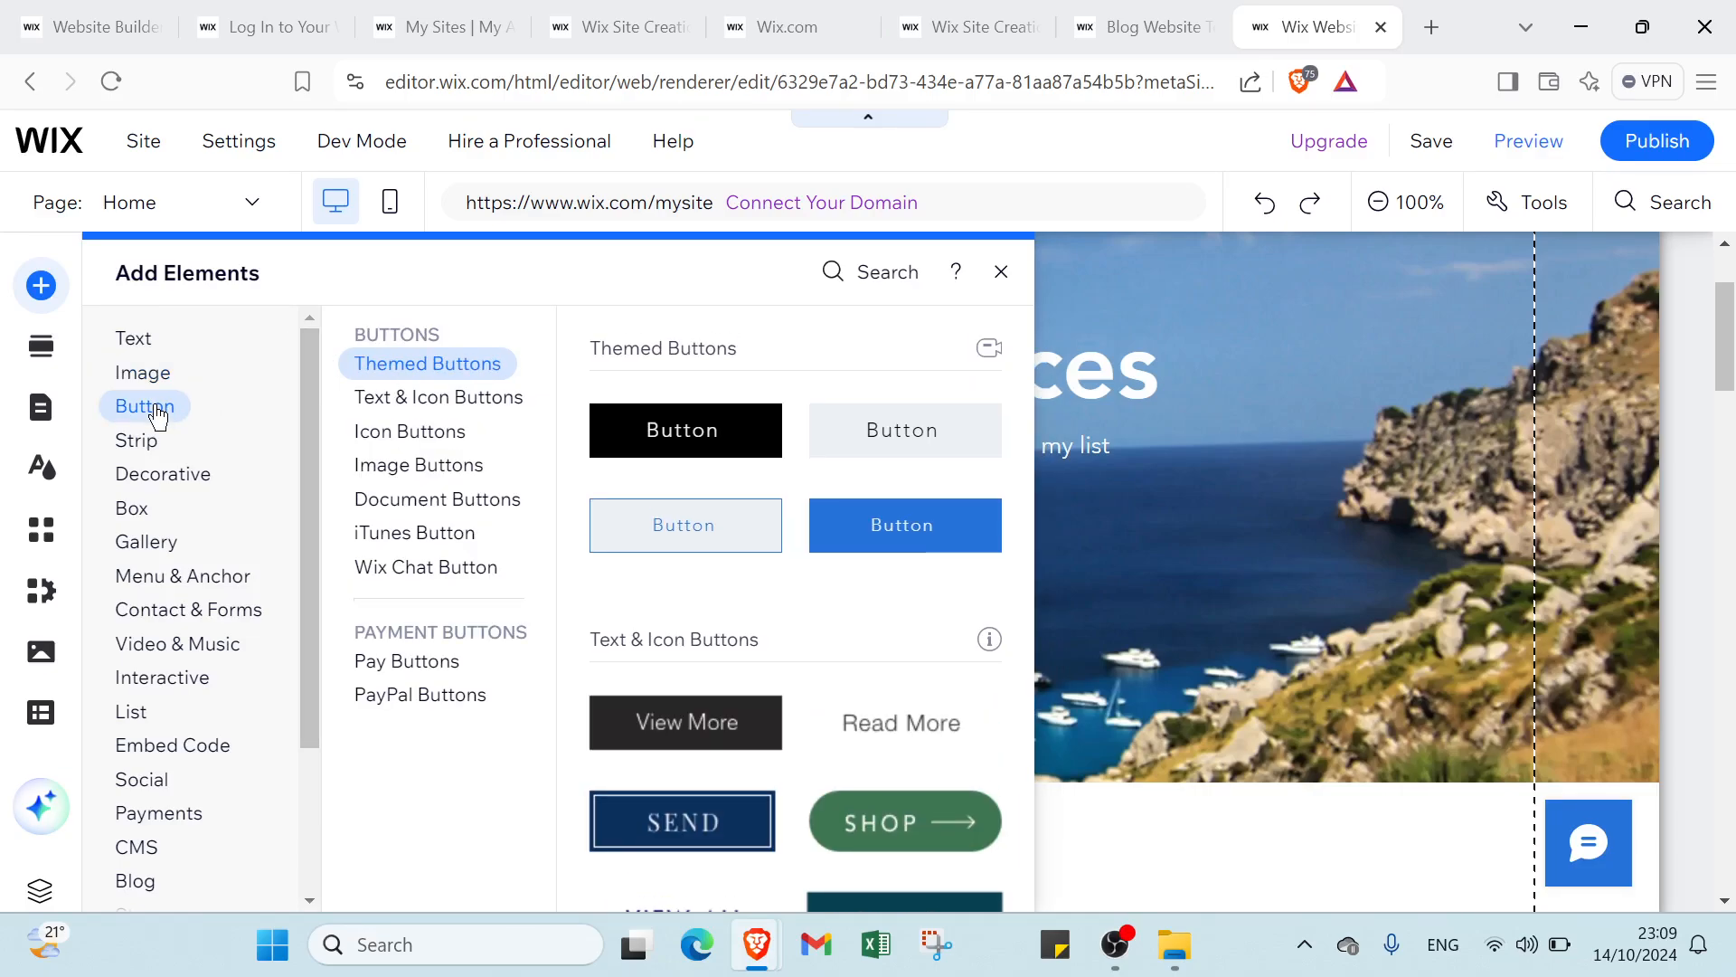
pyautogui.click(402, 398)
pyautogui.click(401, 431)
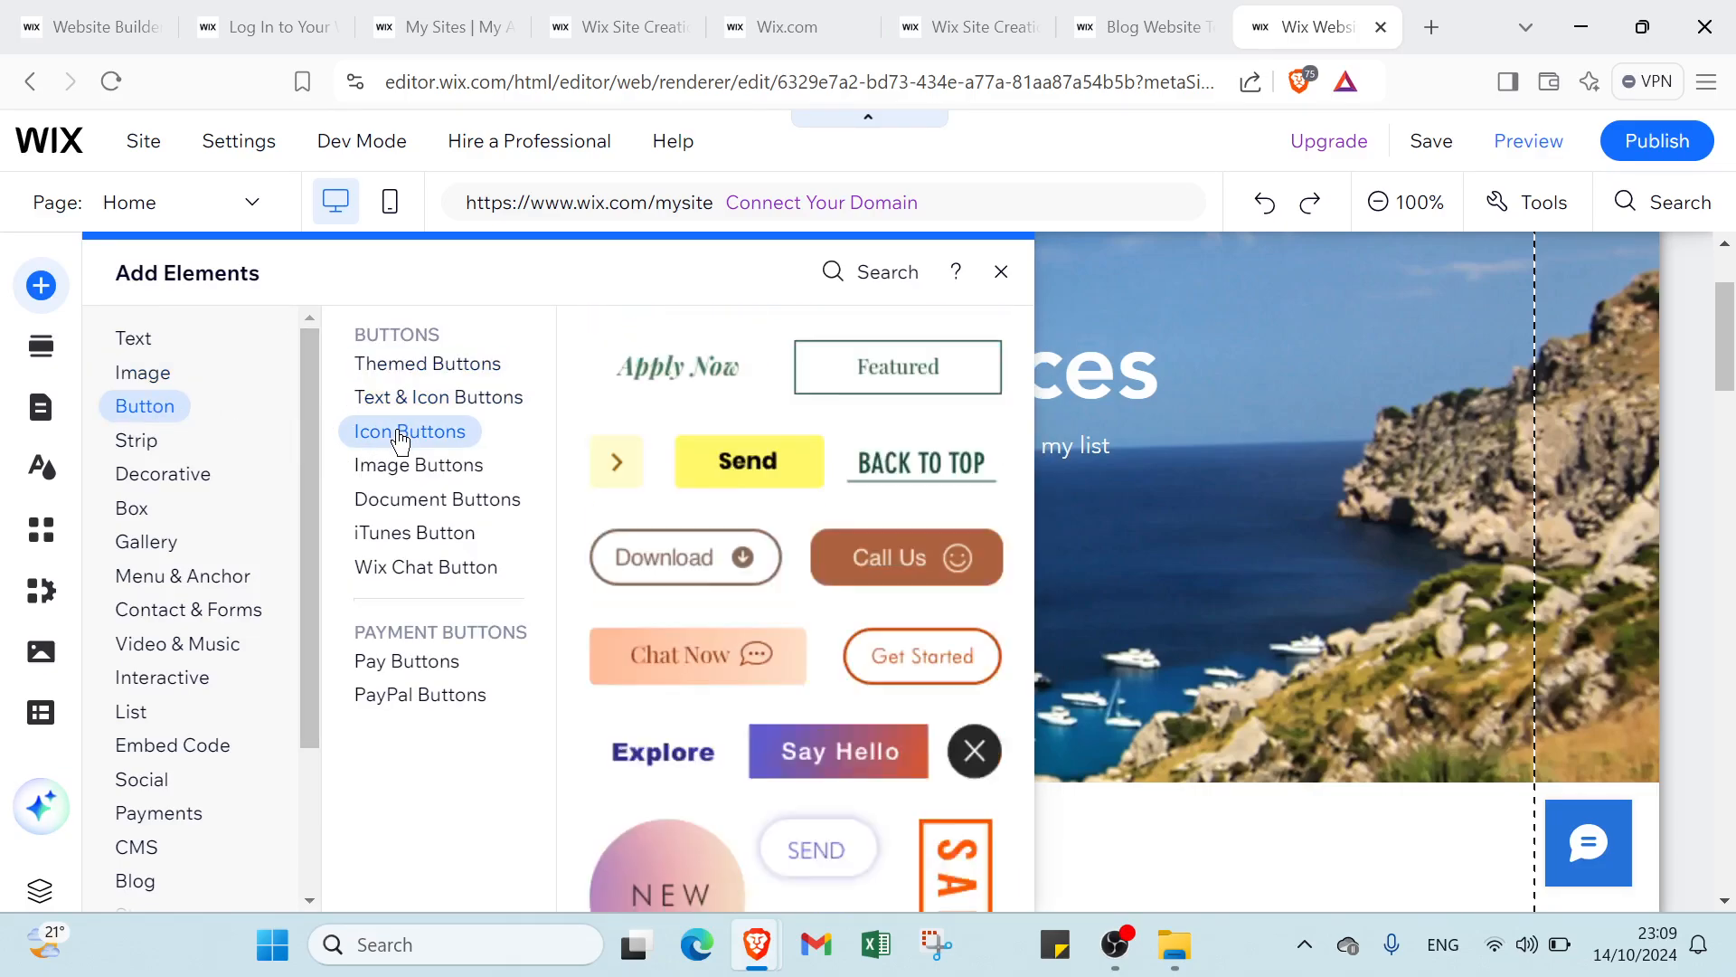
pyautogui.click(398, 467)
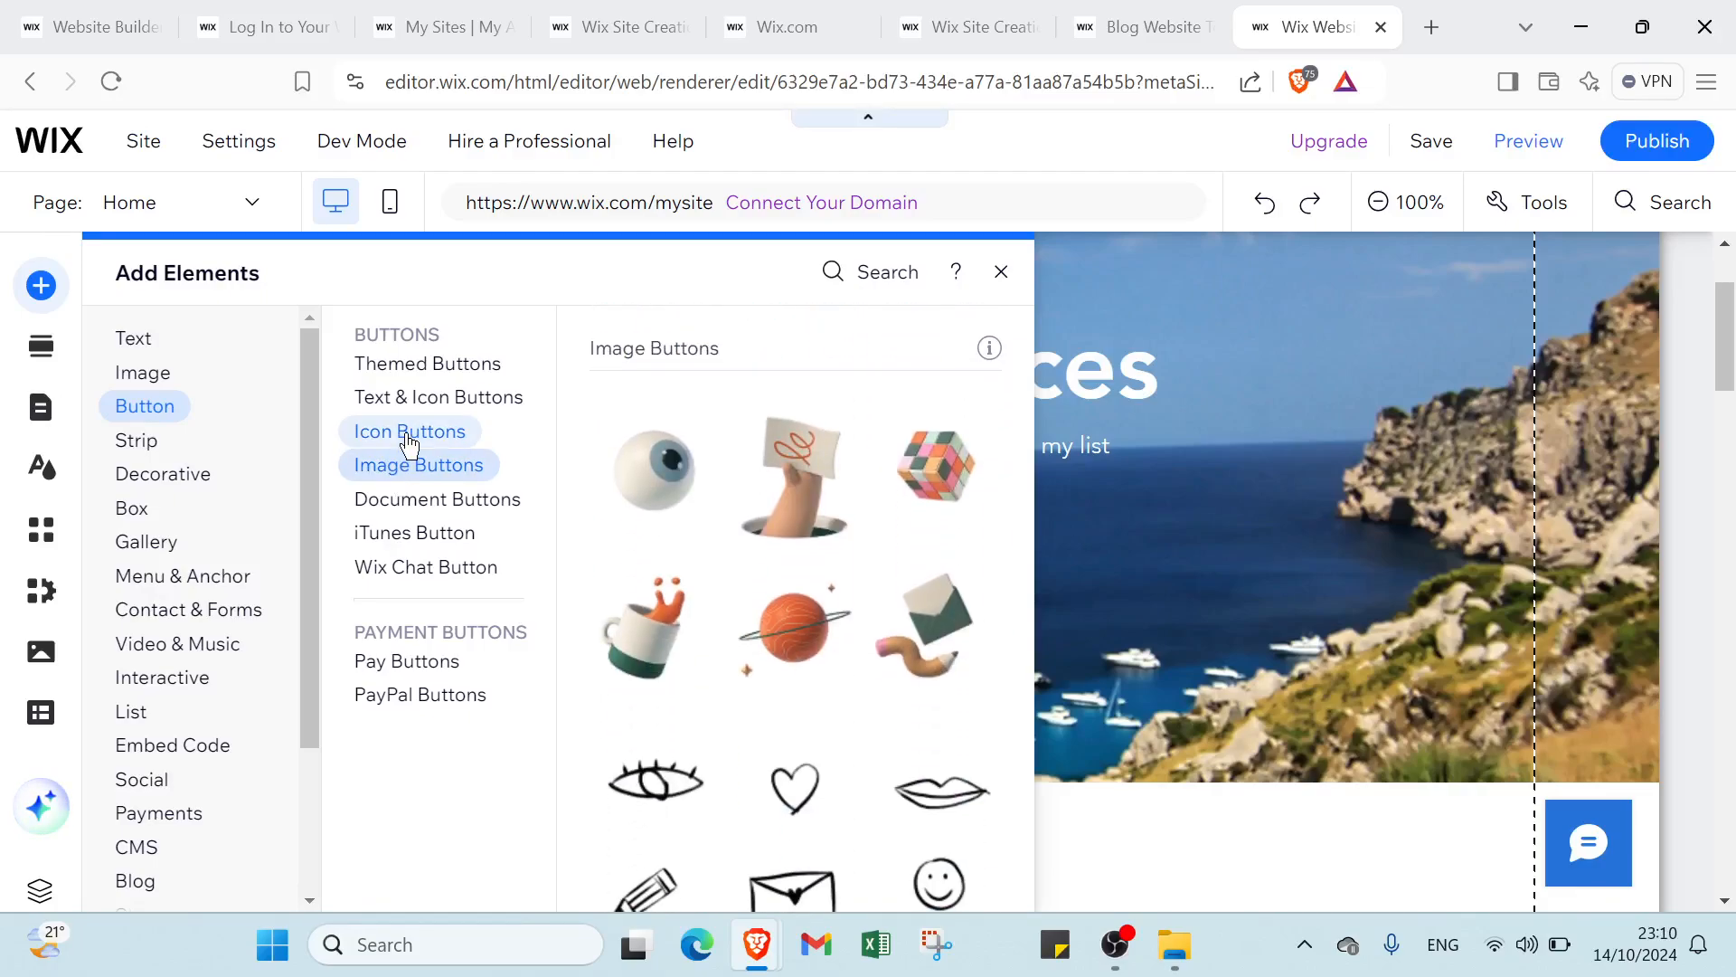
pyautogui.click(406, 433)
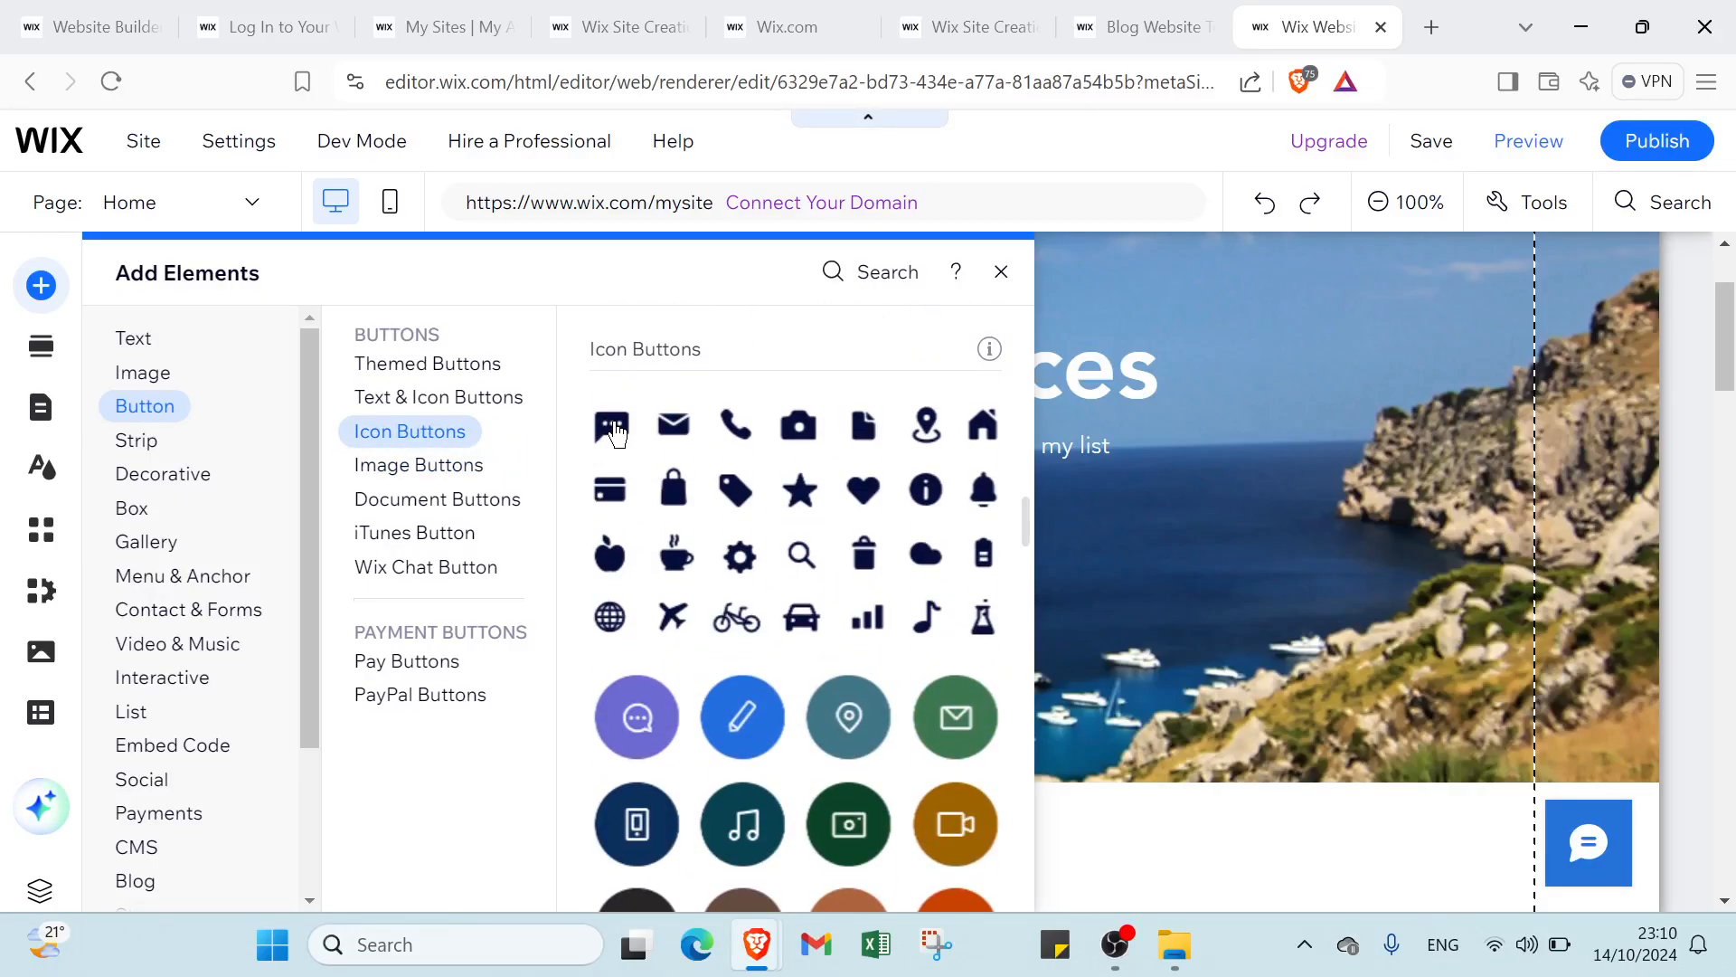
pyautogui.click(434, 480)
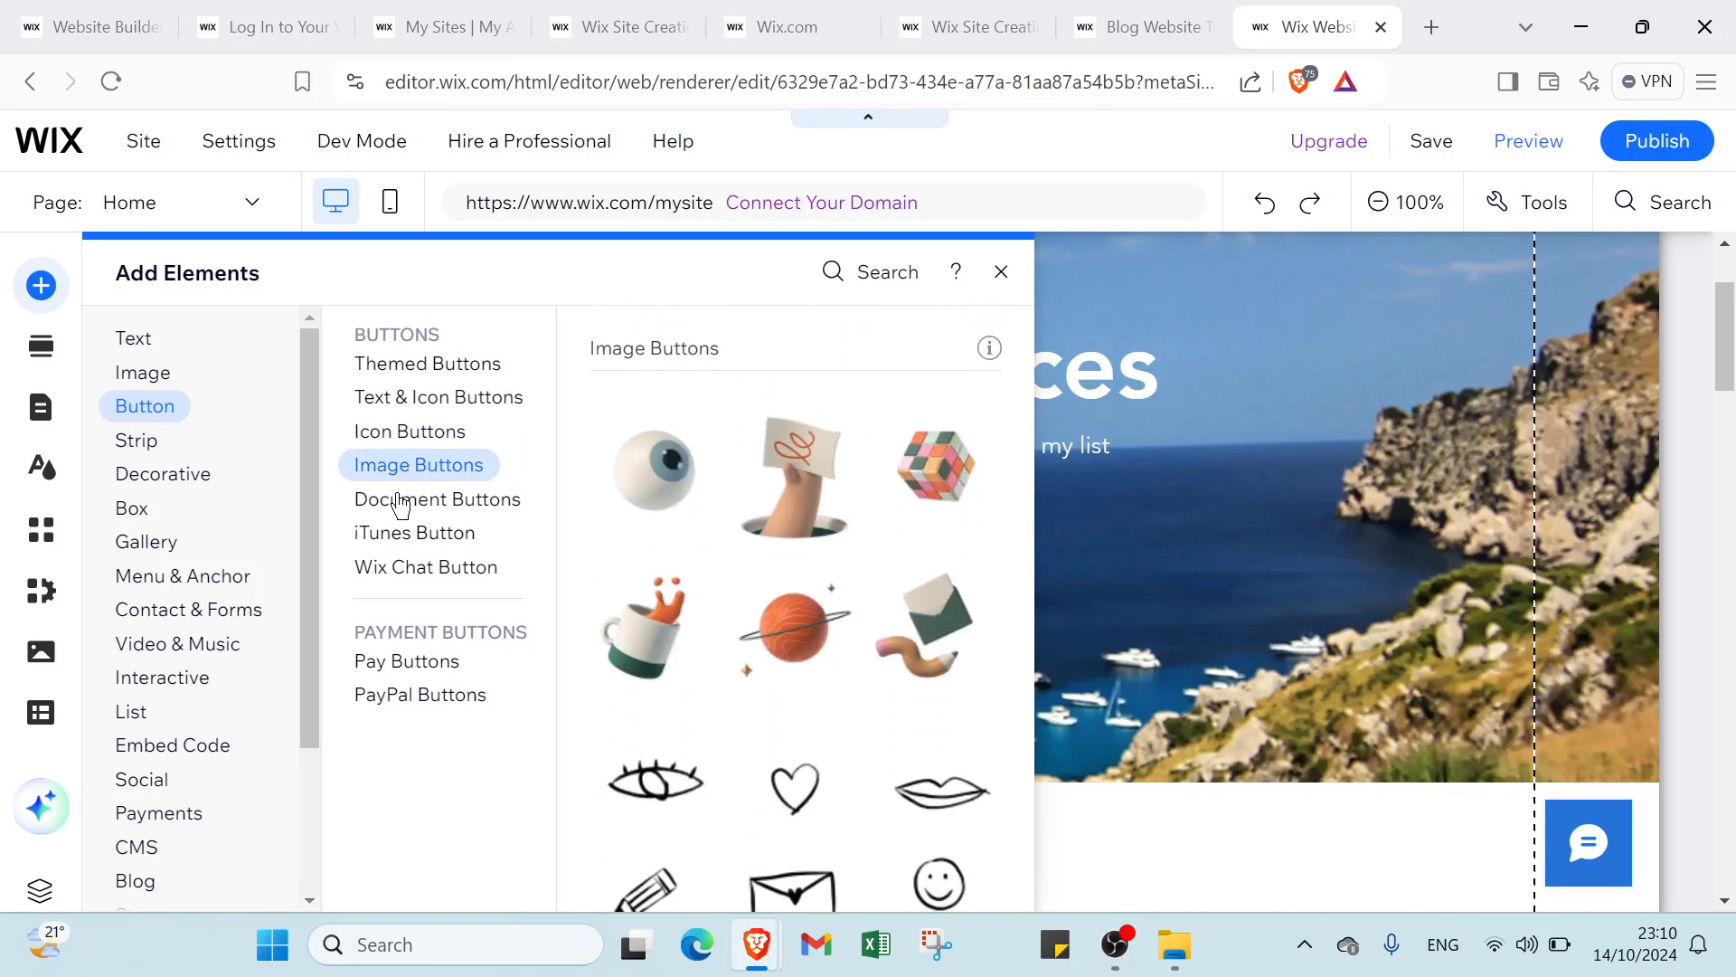
pyautogui.click(401, 503)
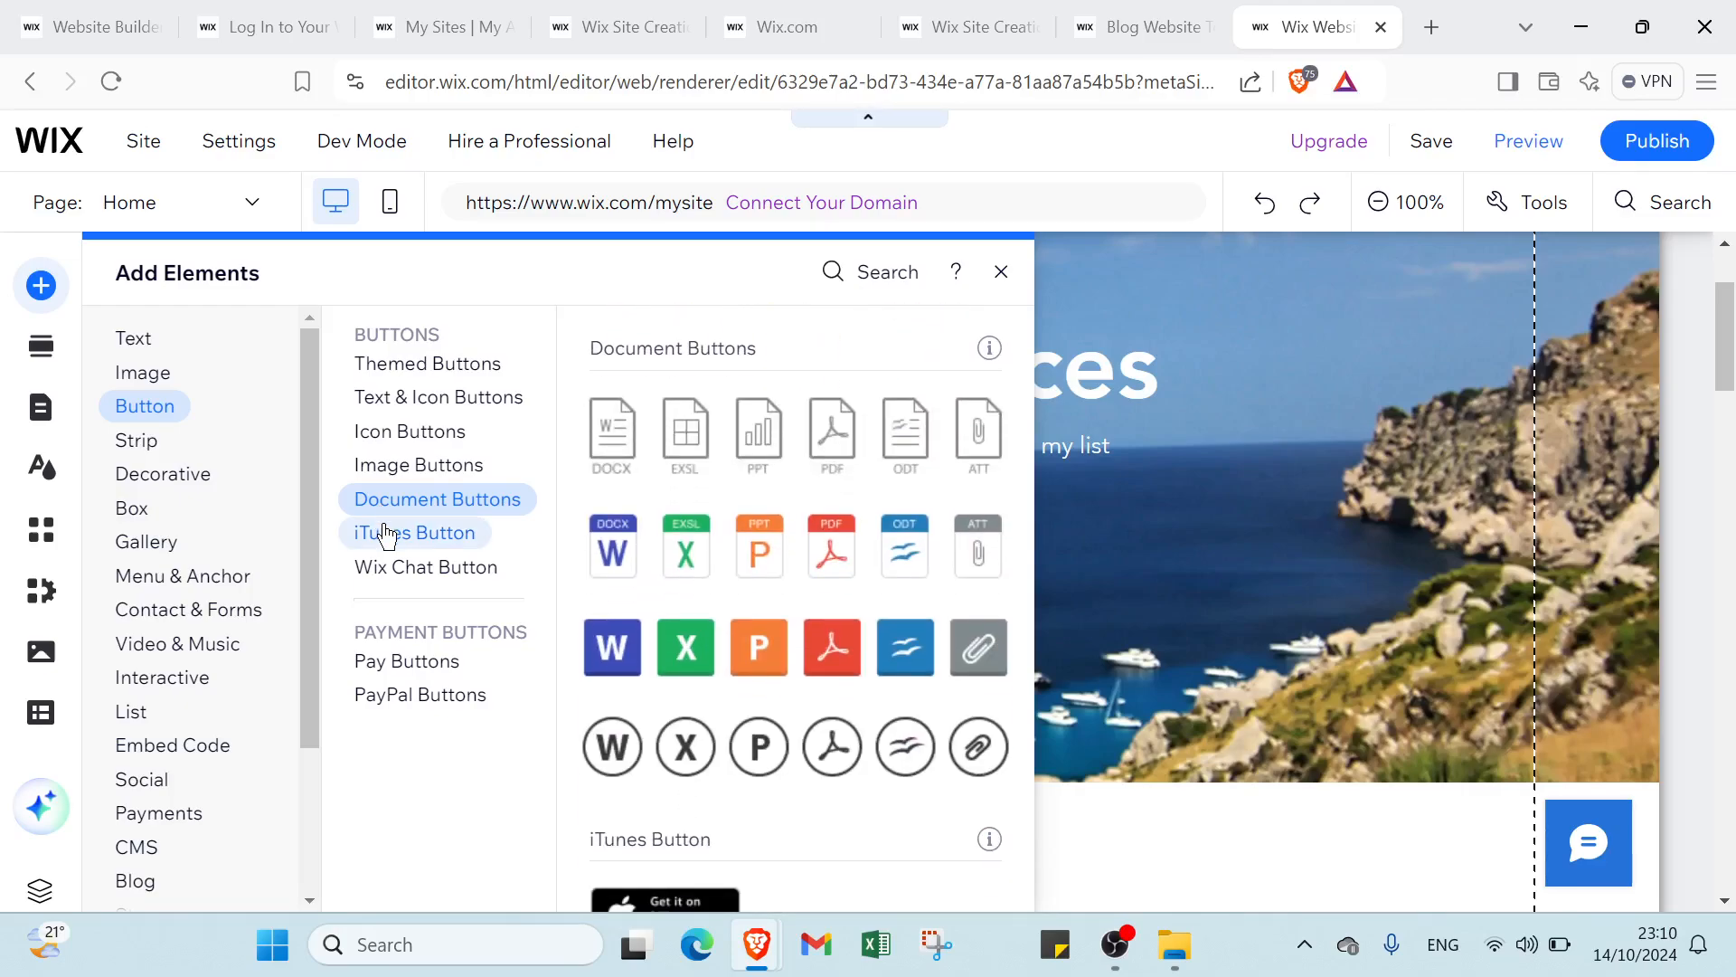
pyautogui.click(381, 564)
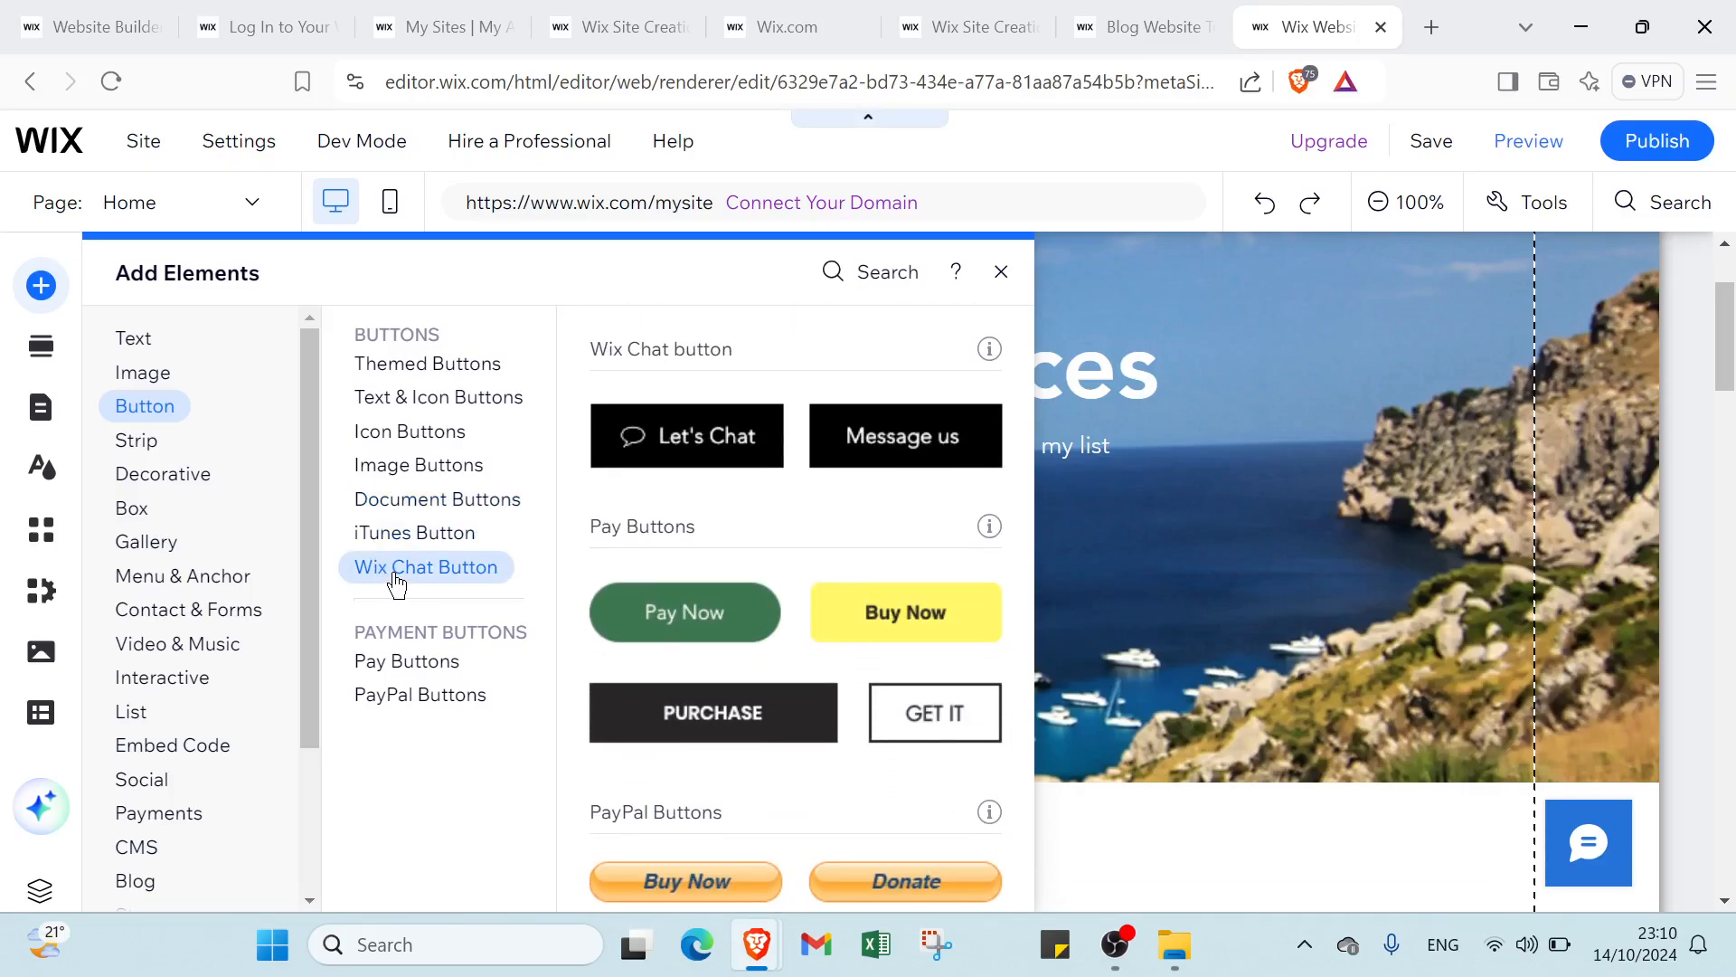
# Browse the strip elements by category, from Classic, Featured and About through Services, Contact, Welcome, Testimonials and Team.
pyautogui.click(136, 443)
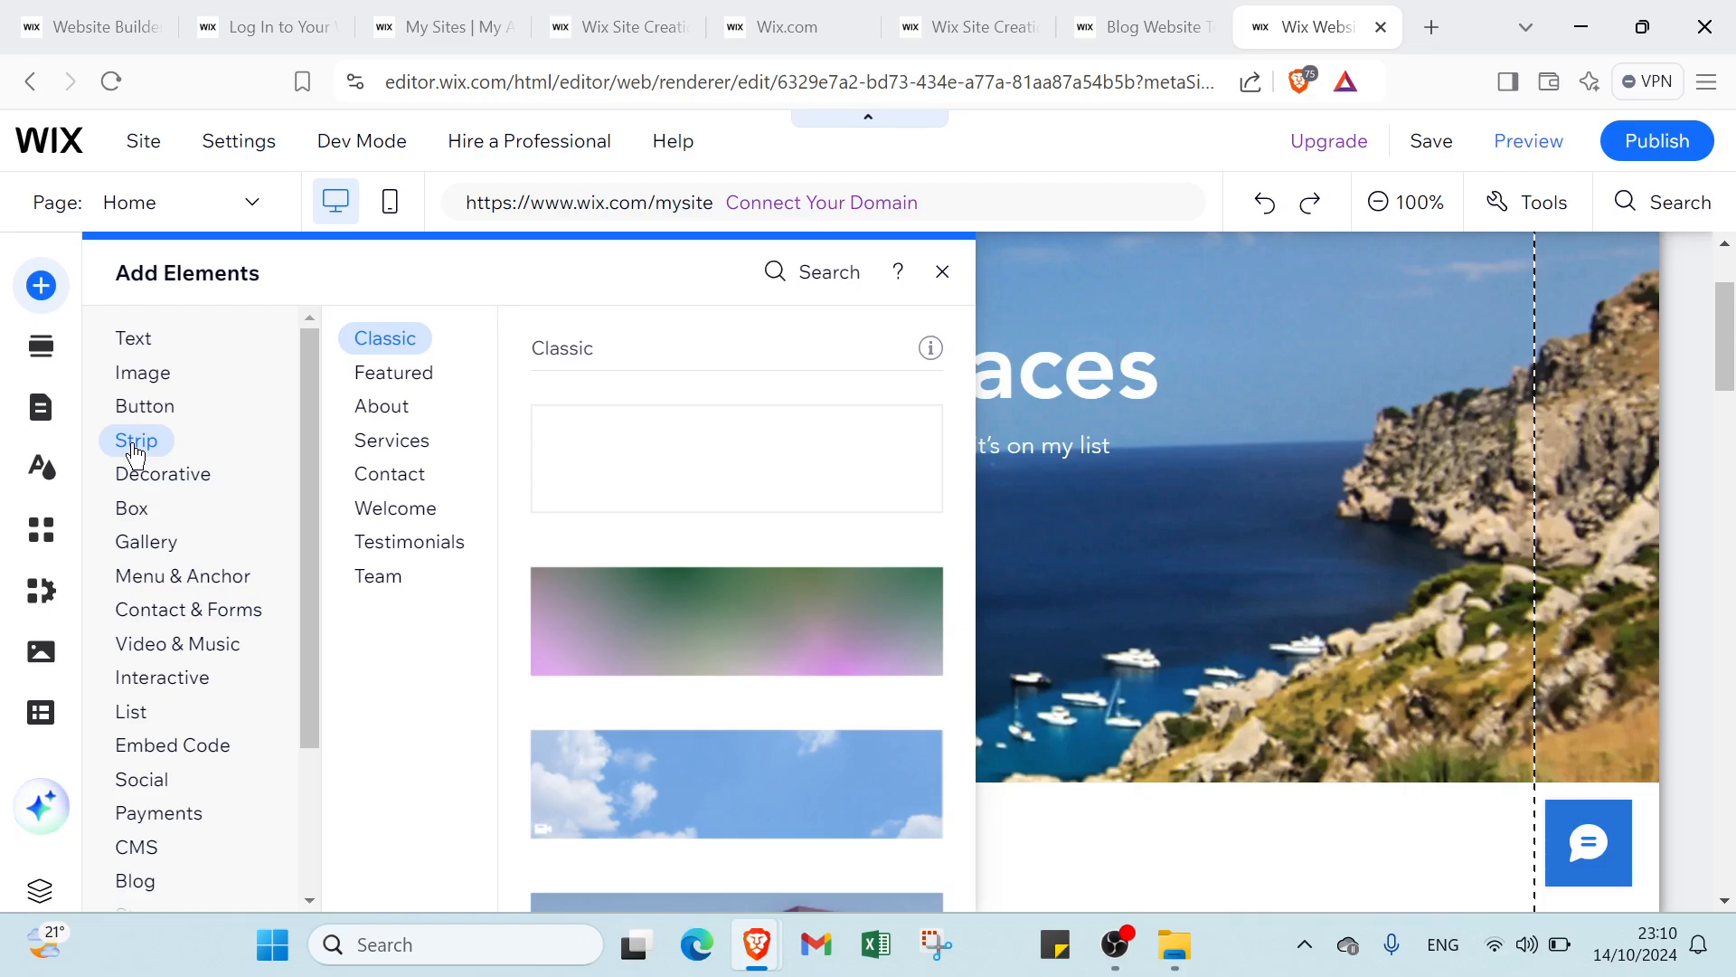
pyautogui.click(396, 379)
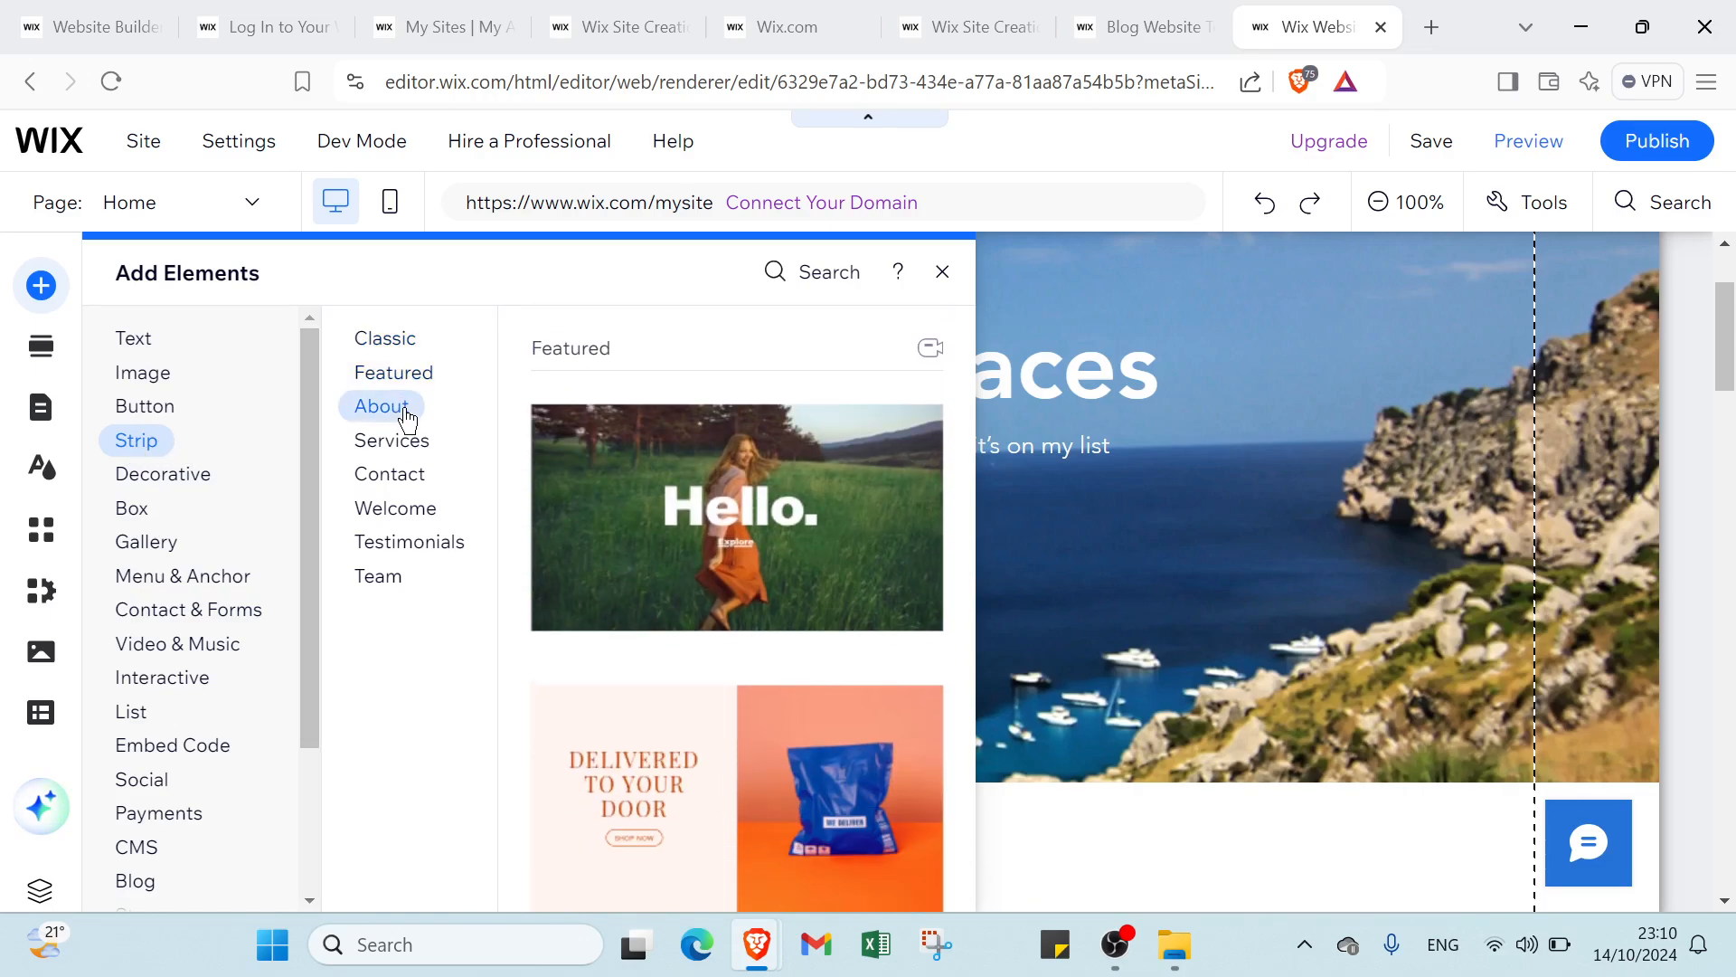
pyautogui.click(406, 419)
pyautogui.click(409, 439)
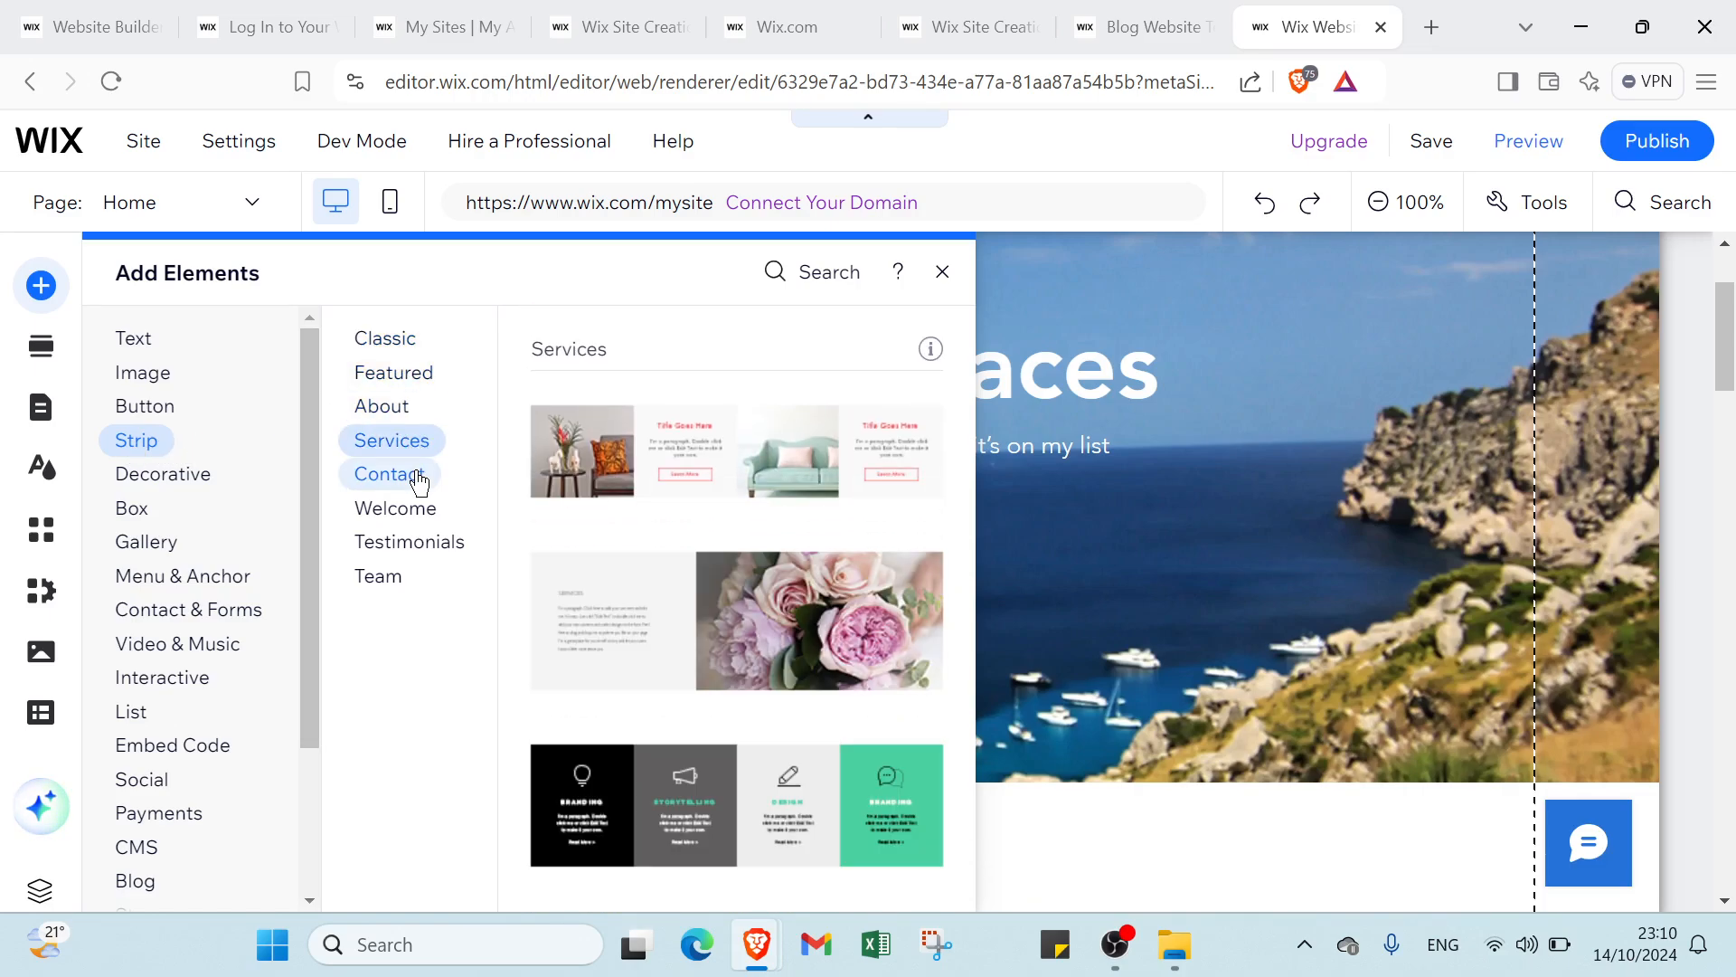
pyautogui.click(418, 478)
pyautogui.click(411, 507)
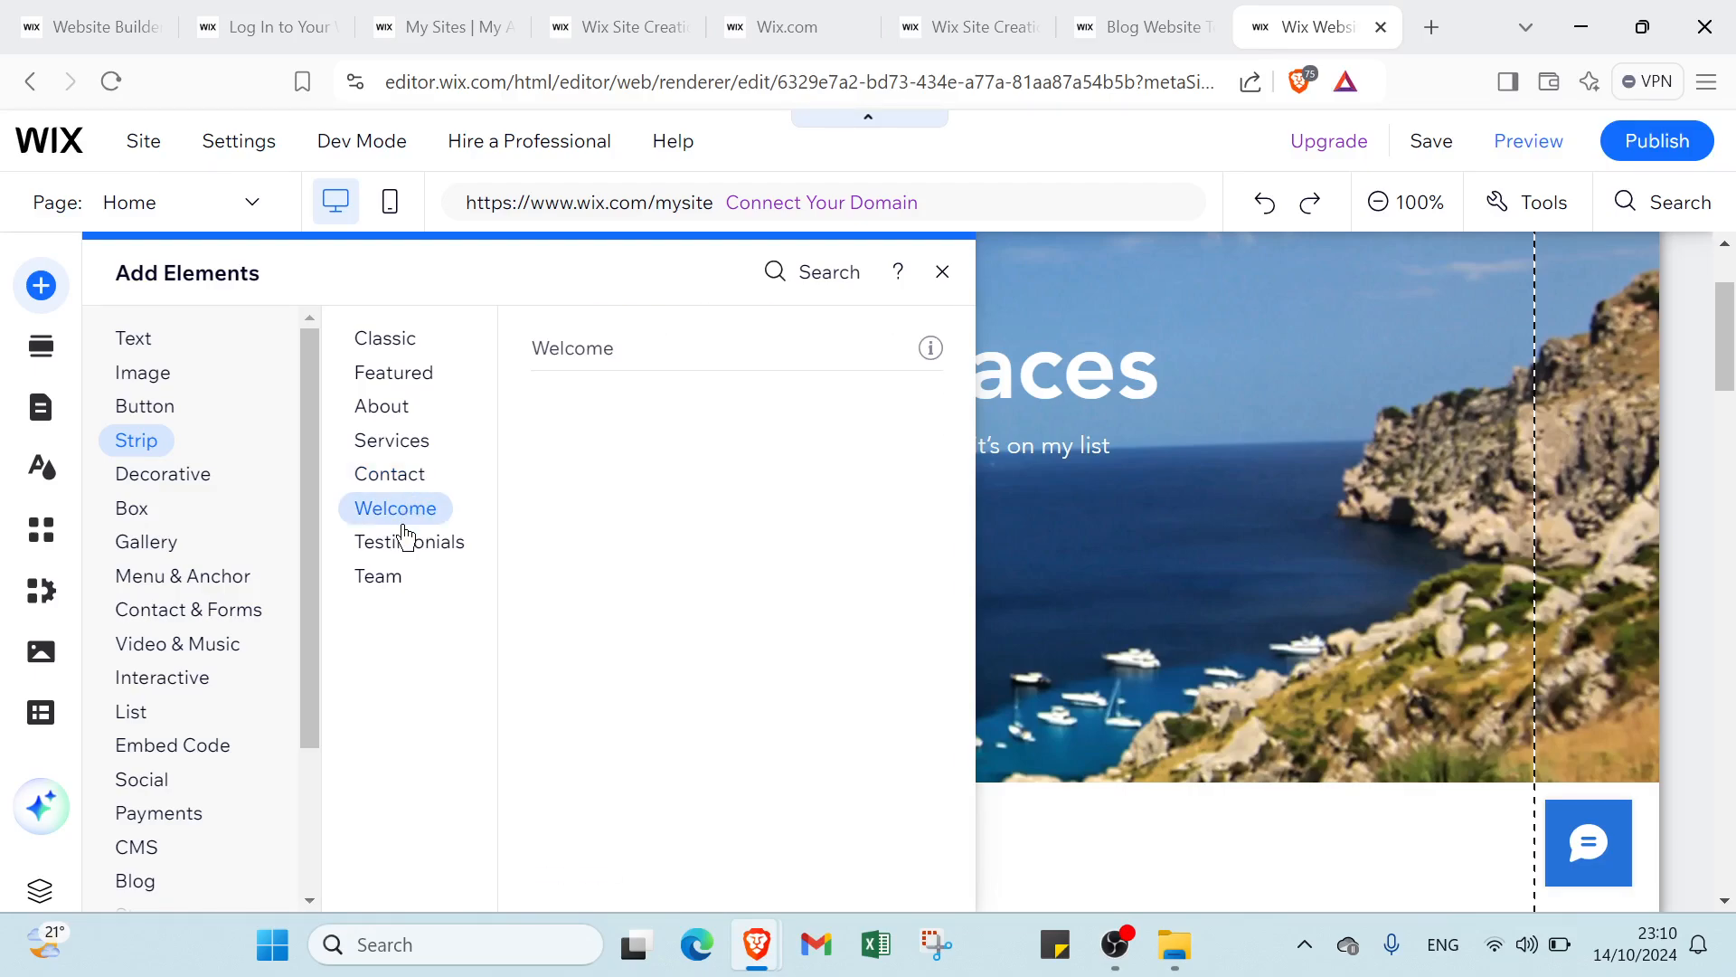
pyautogui.click(404, 540)
pyautogui.click(381, 576)
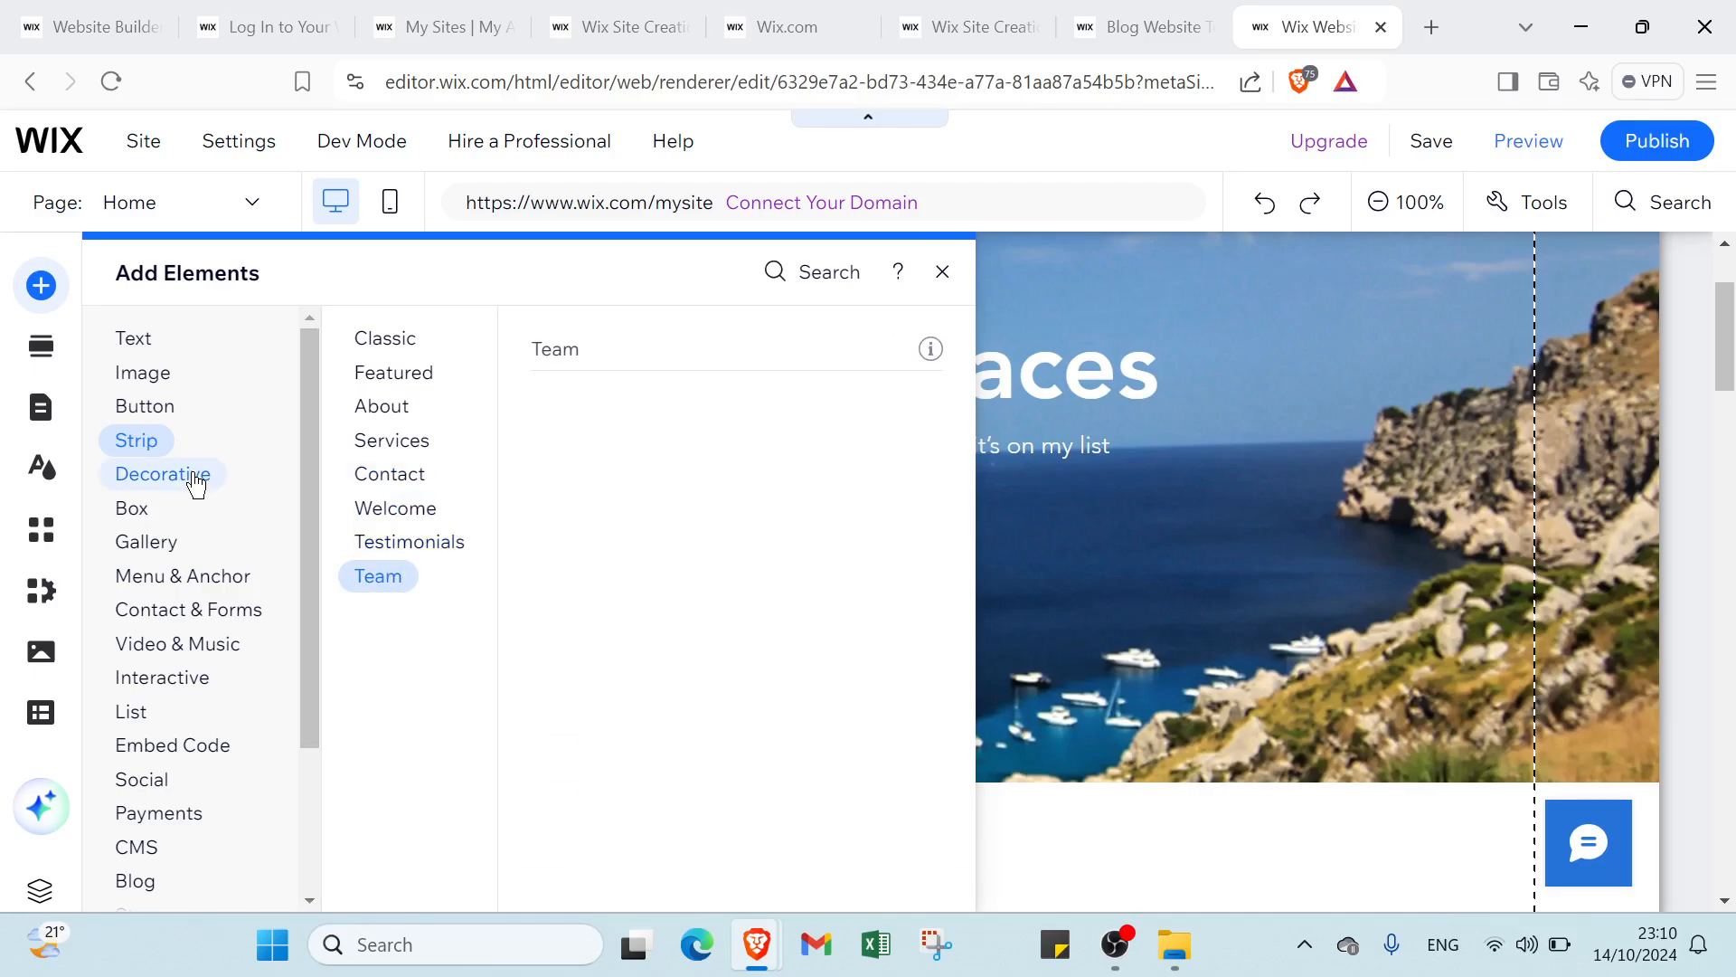
# Look through the decorative shapes, covering themed lines, basic shapes, arrows, horizontal lines and vertical lines.
pyautogui.click(197, 485)
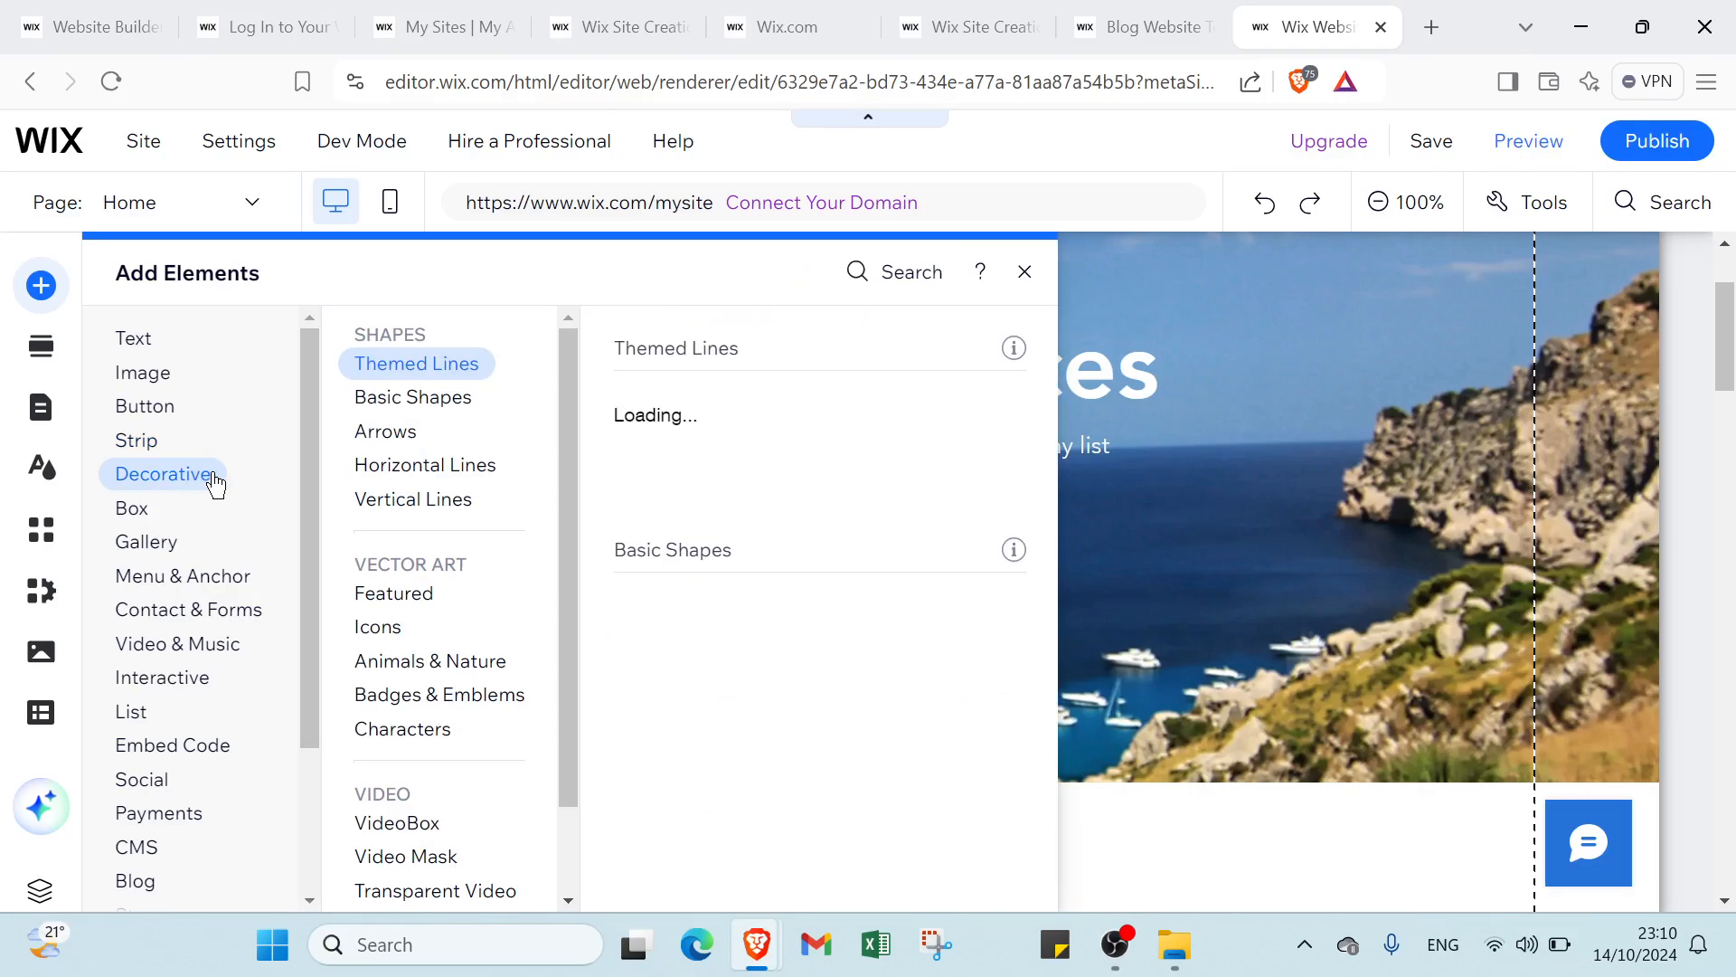
pyautogui.click(420, 398)
pyautogui.click(409, 434)
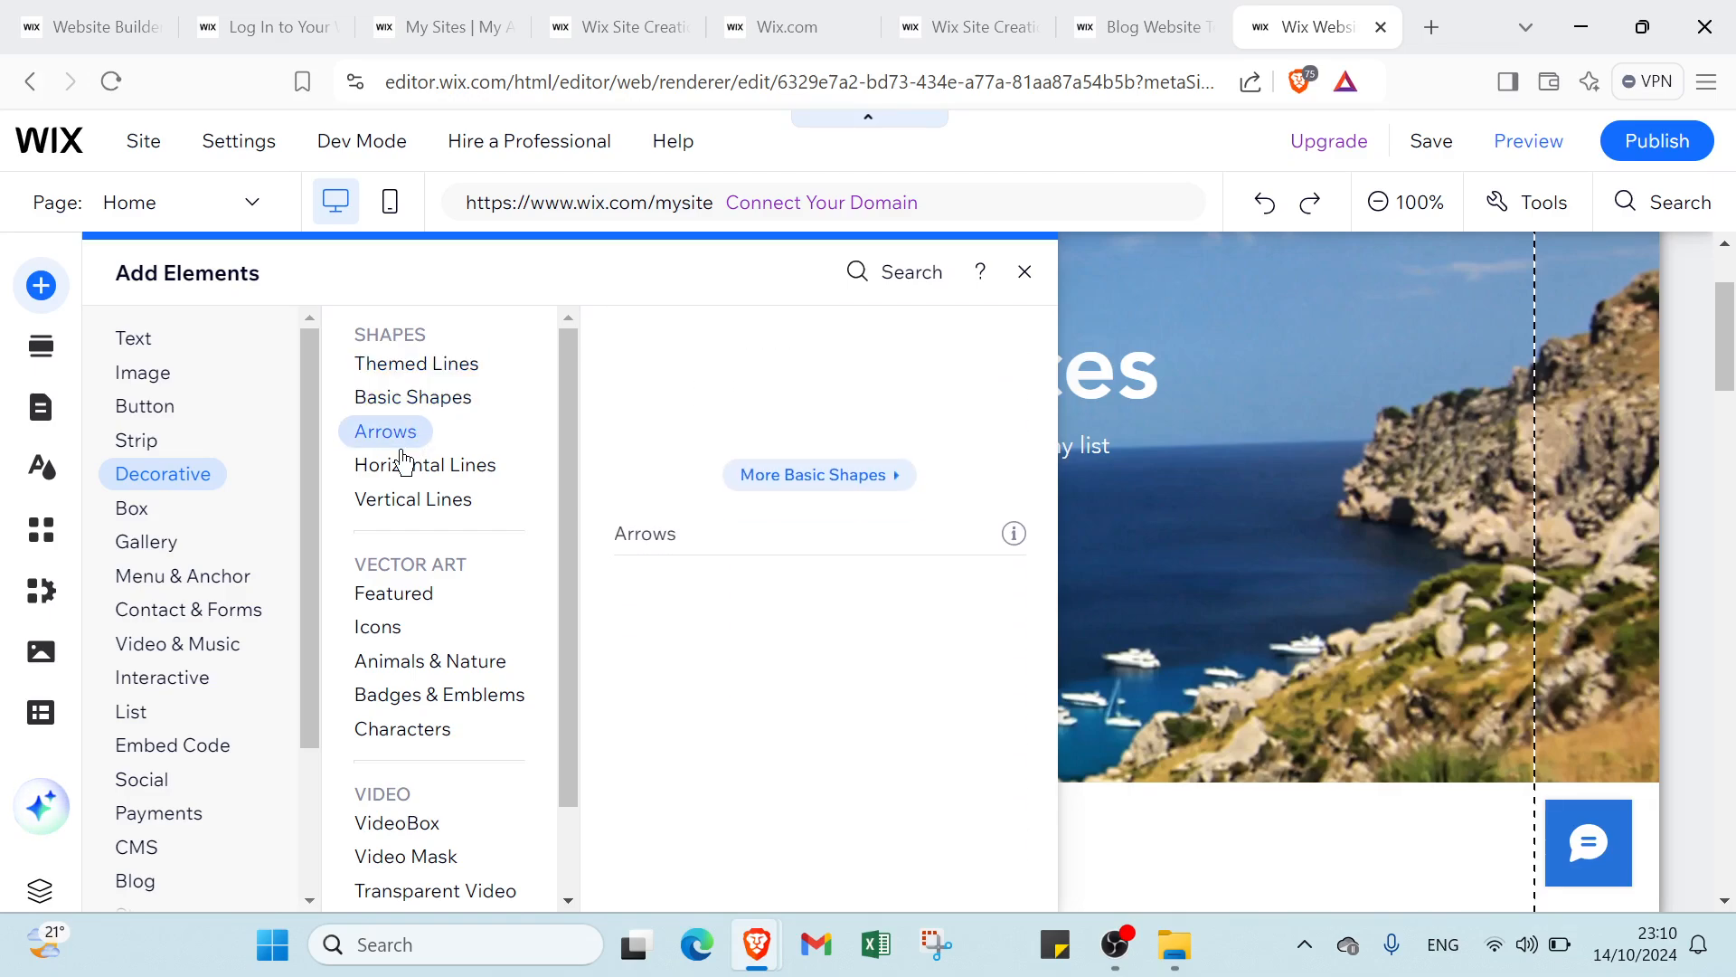
pyautogui.click(396, 469)
pyautogui.click(384, 500)
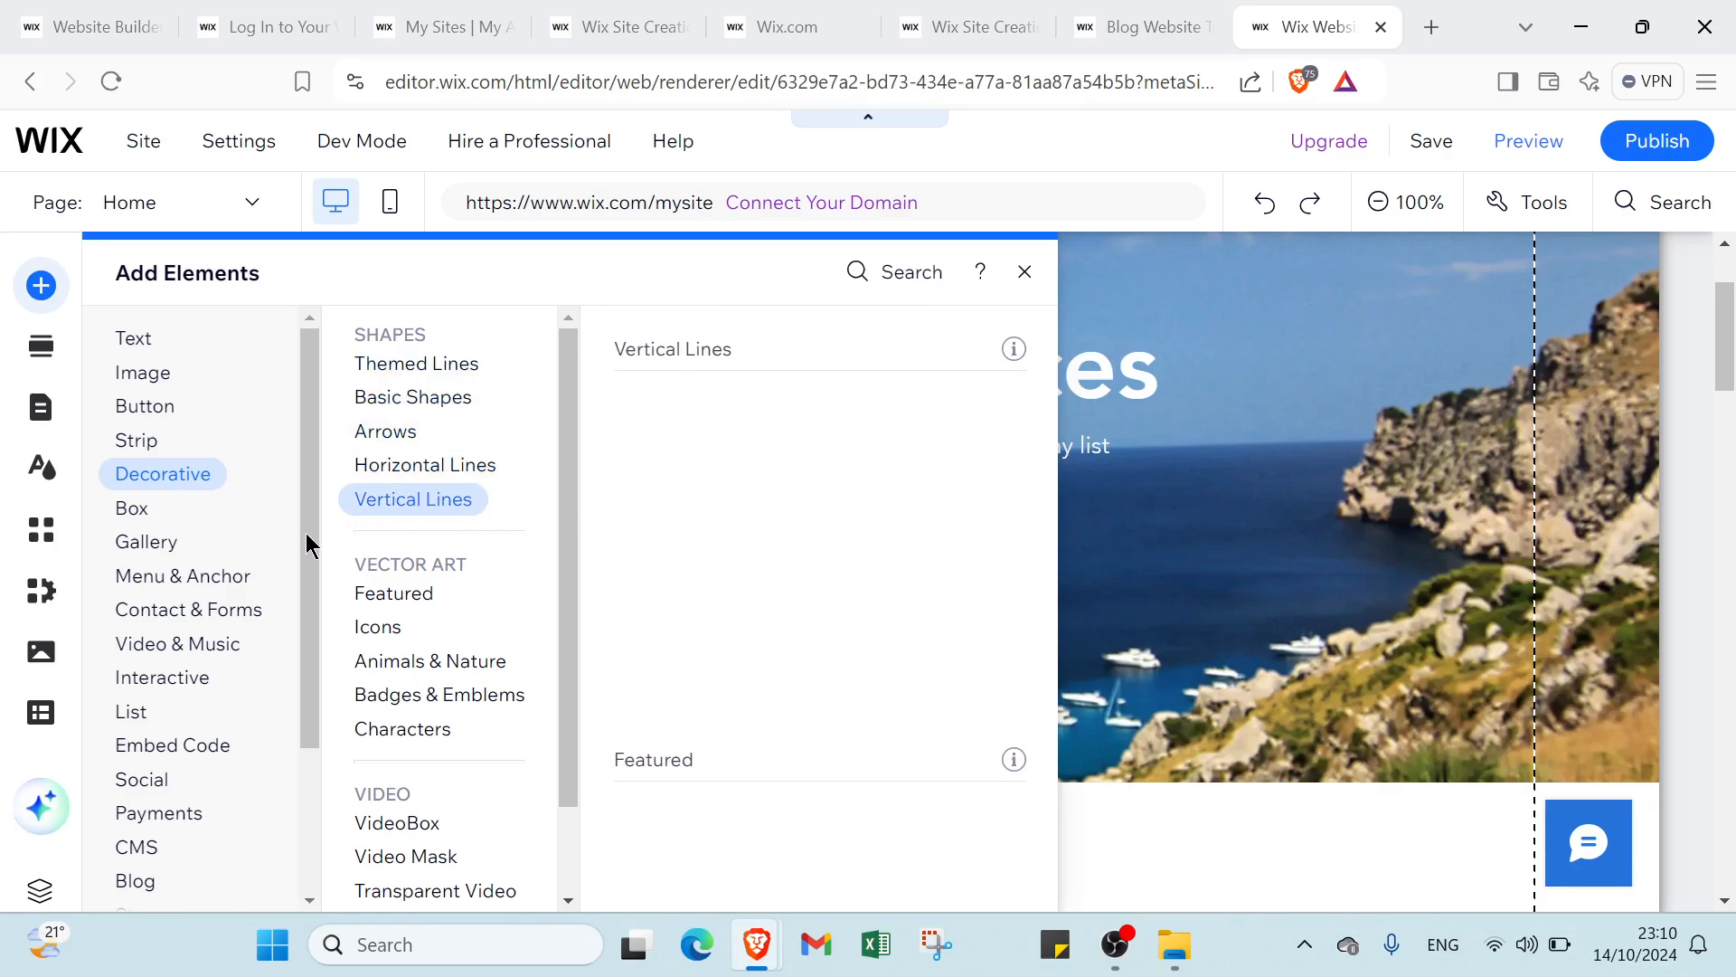
# Check the Box, Gallery and Menu & Anchor elements, and return to the image elements.
pyautogui.click(136, 516)
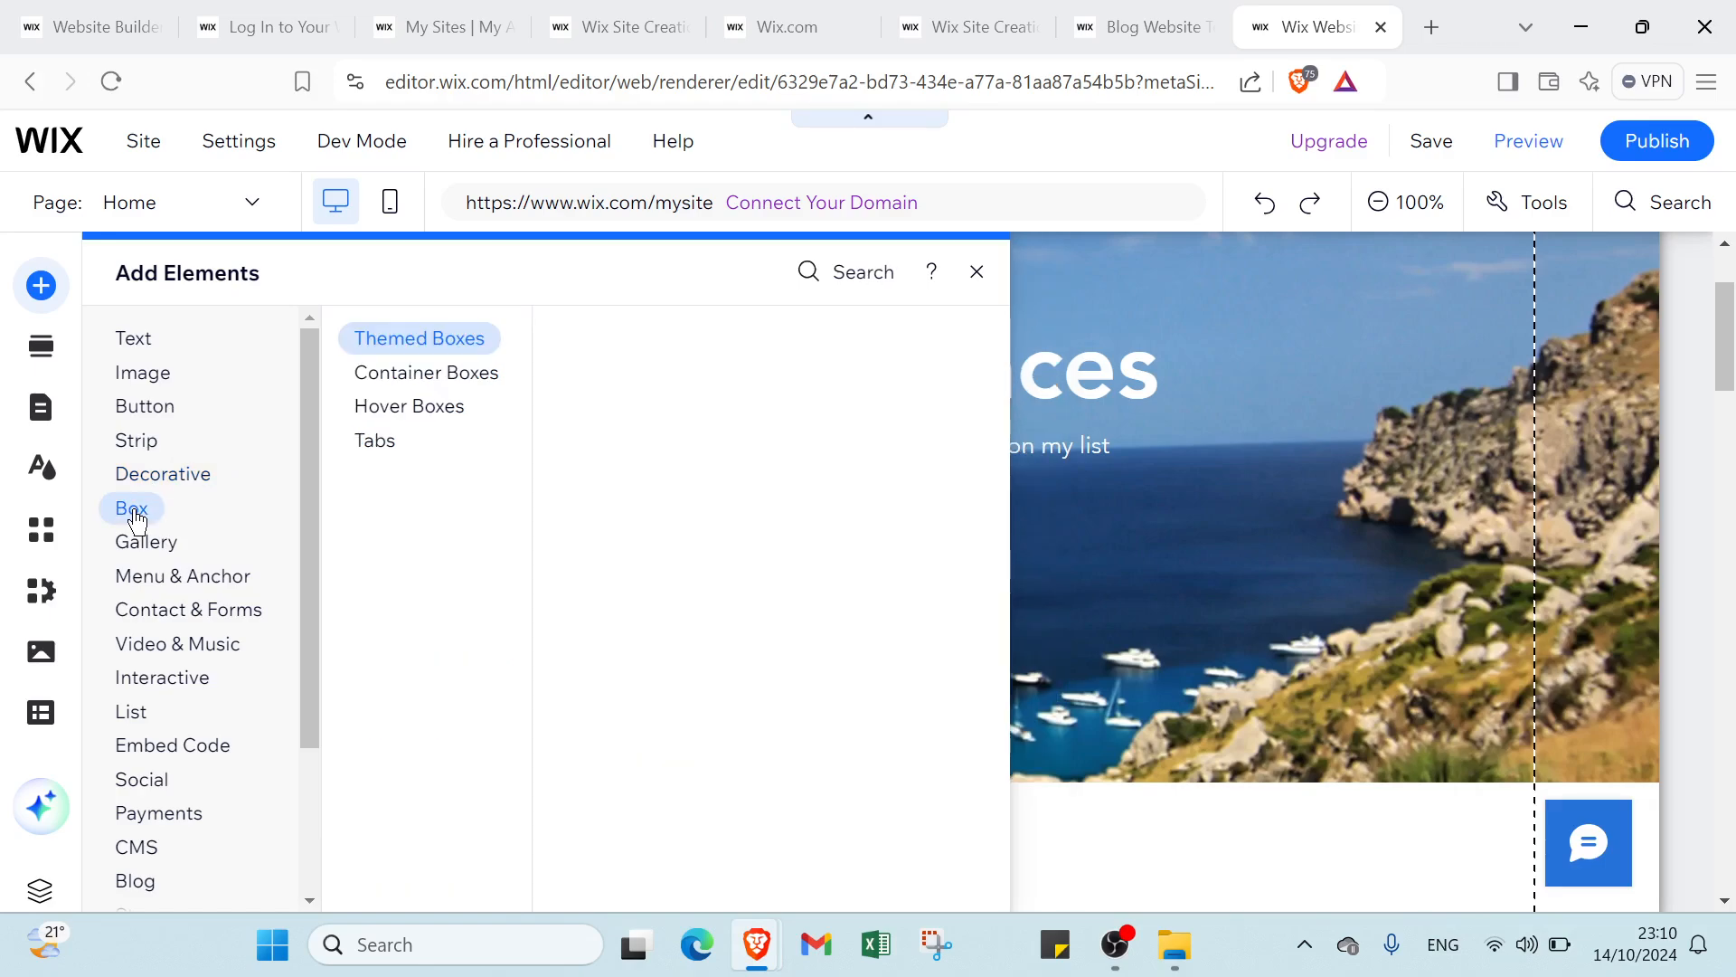
pyautogui.click(187, 545)
pyautogui.click(179, 579)
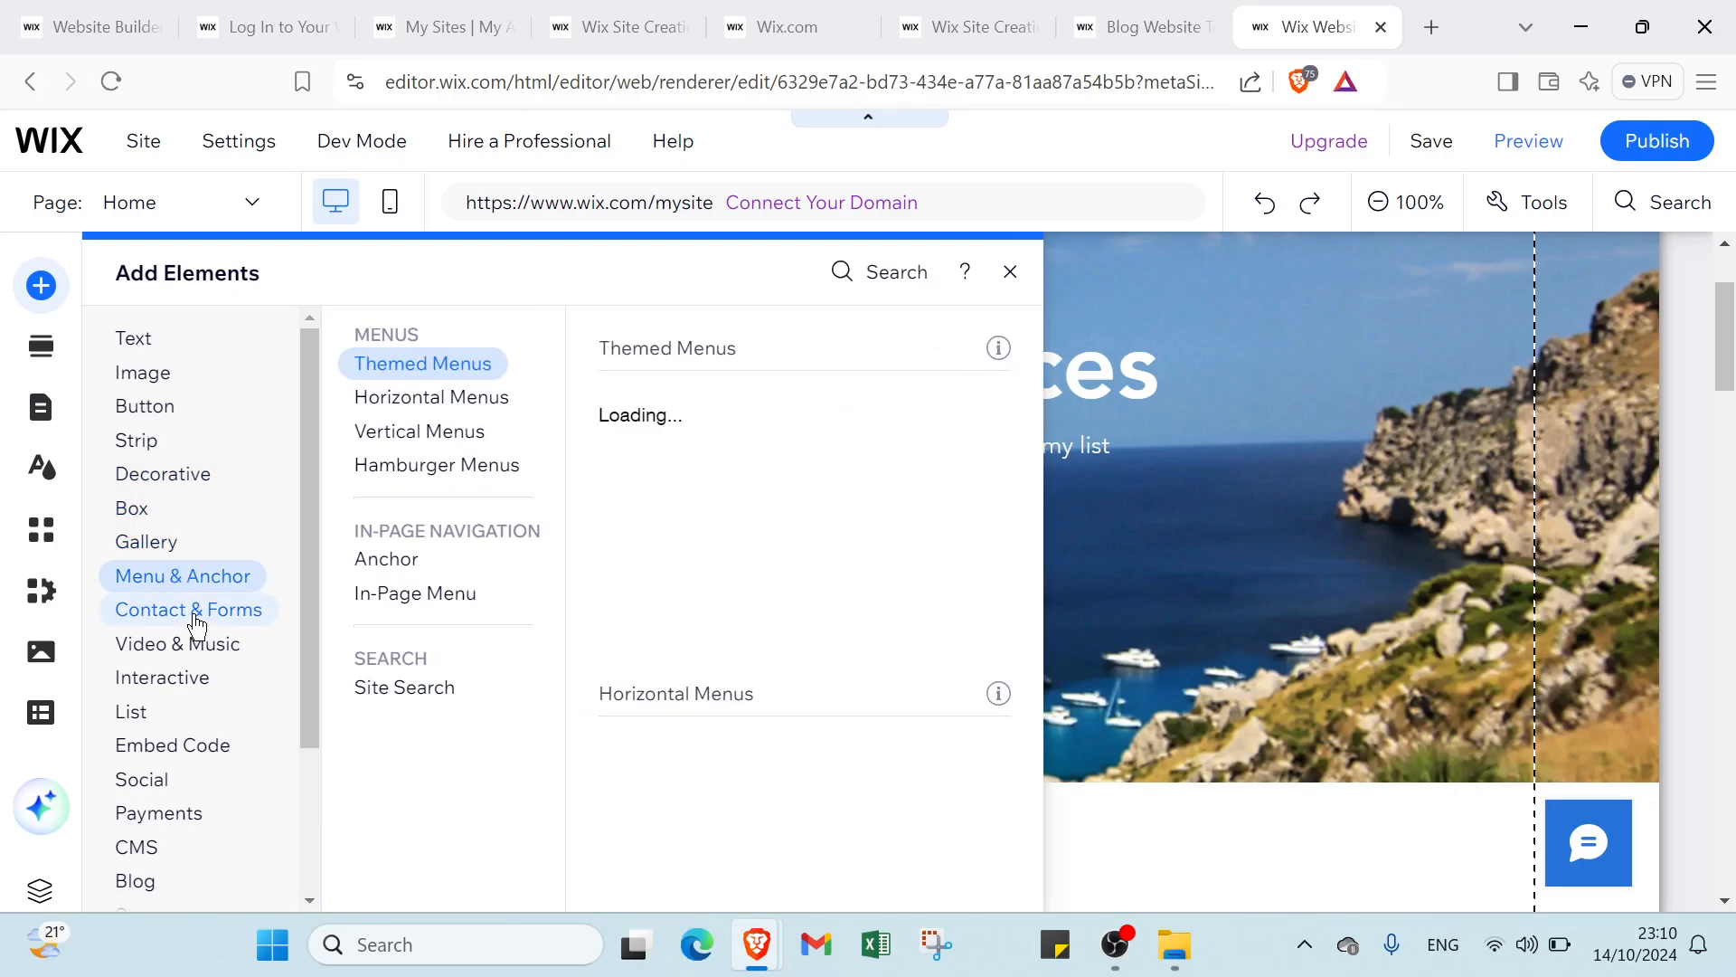
pyautogui.click(141, 373)
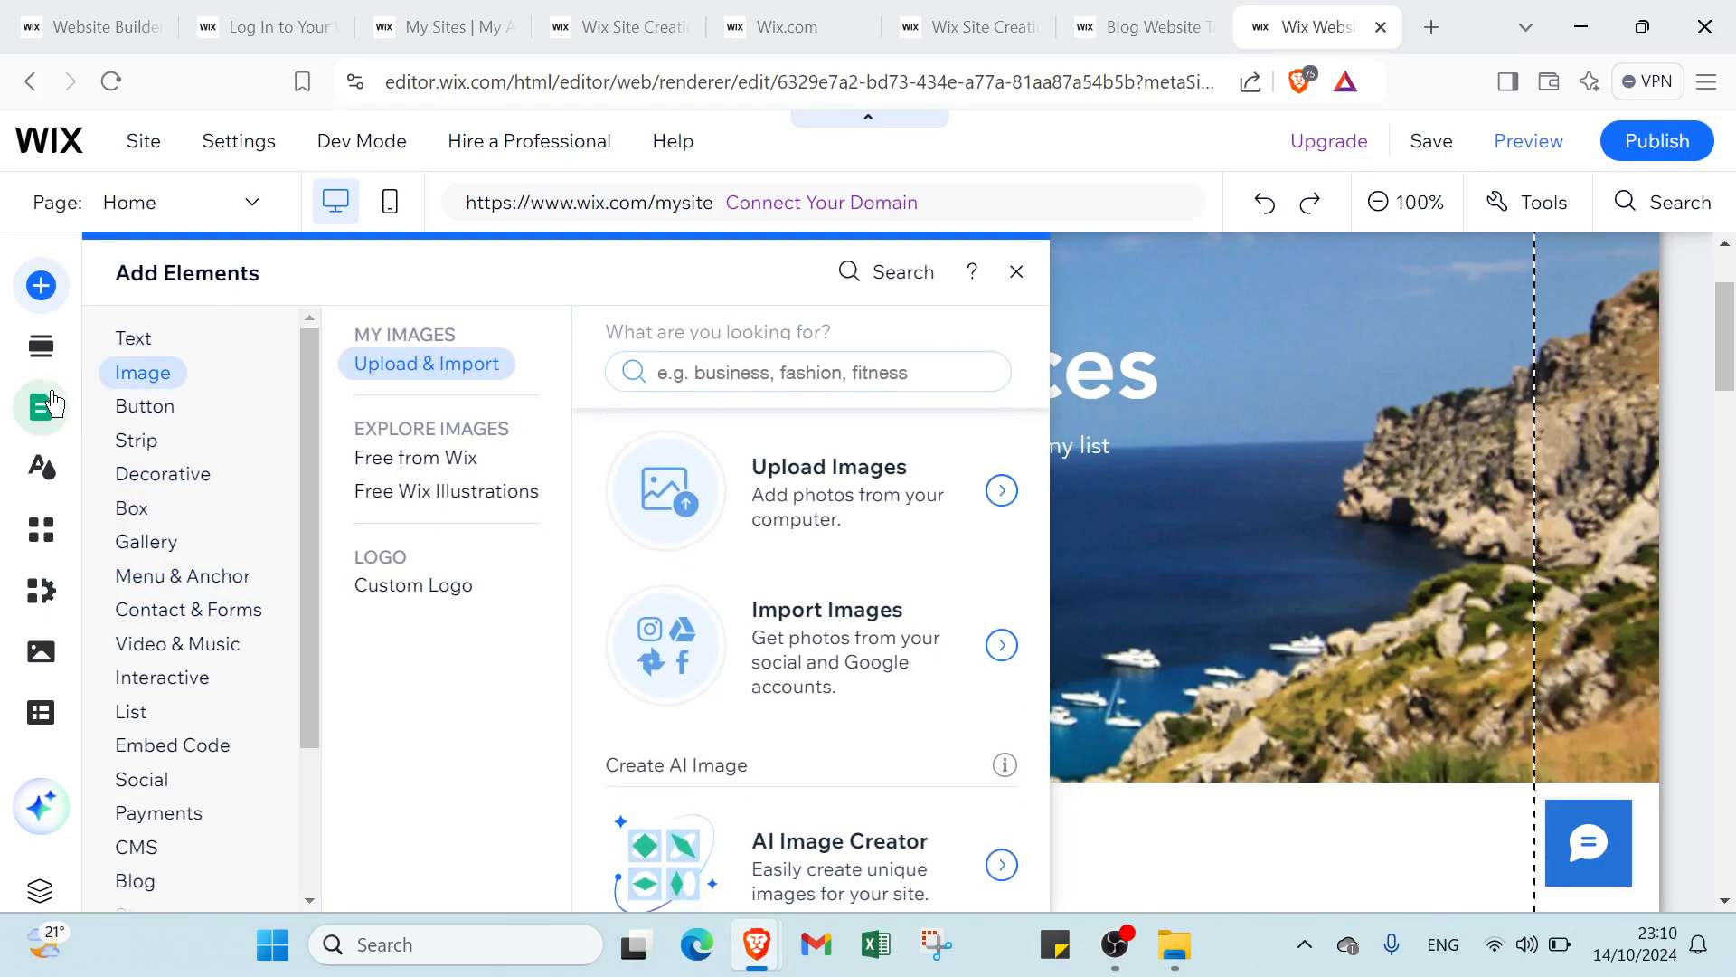
# View the Site Pages and Menu, Site Design, Wix App Market and My Business areas of the editor.
pyautogui.click(41, 411)
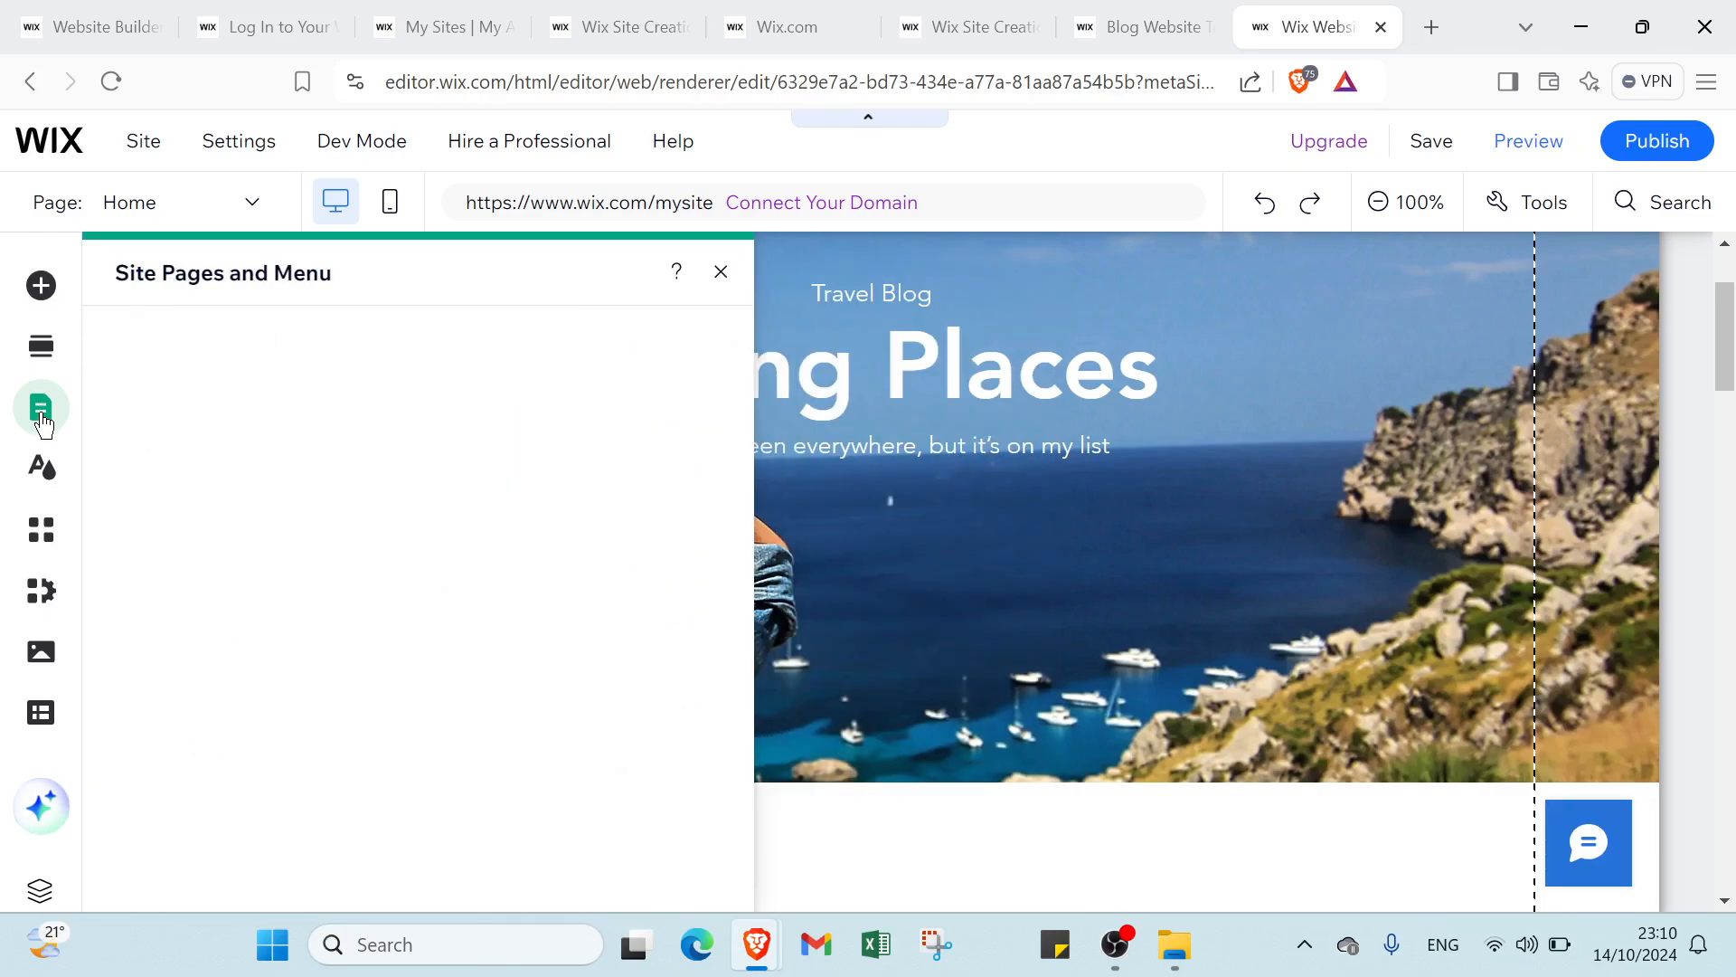
pyautogui.click(47, 475)
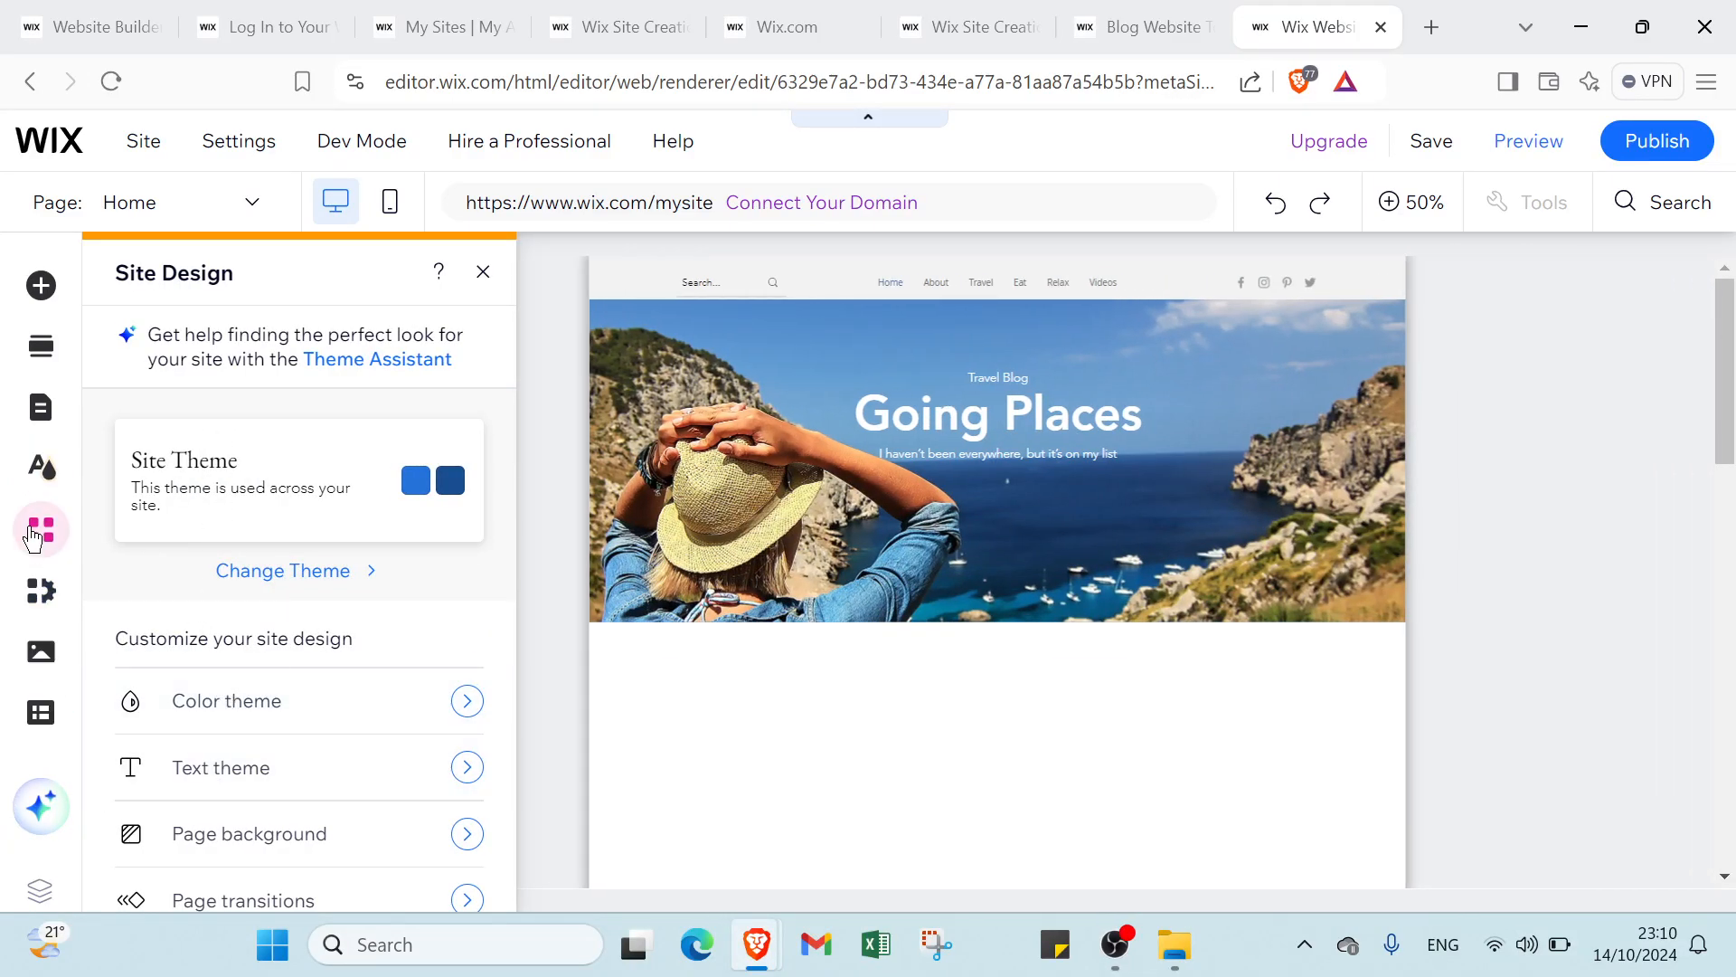
pyautogui.click(36, 534)
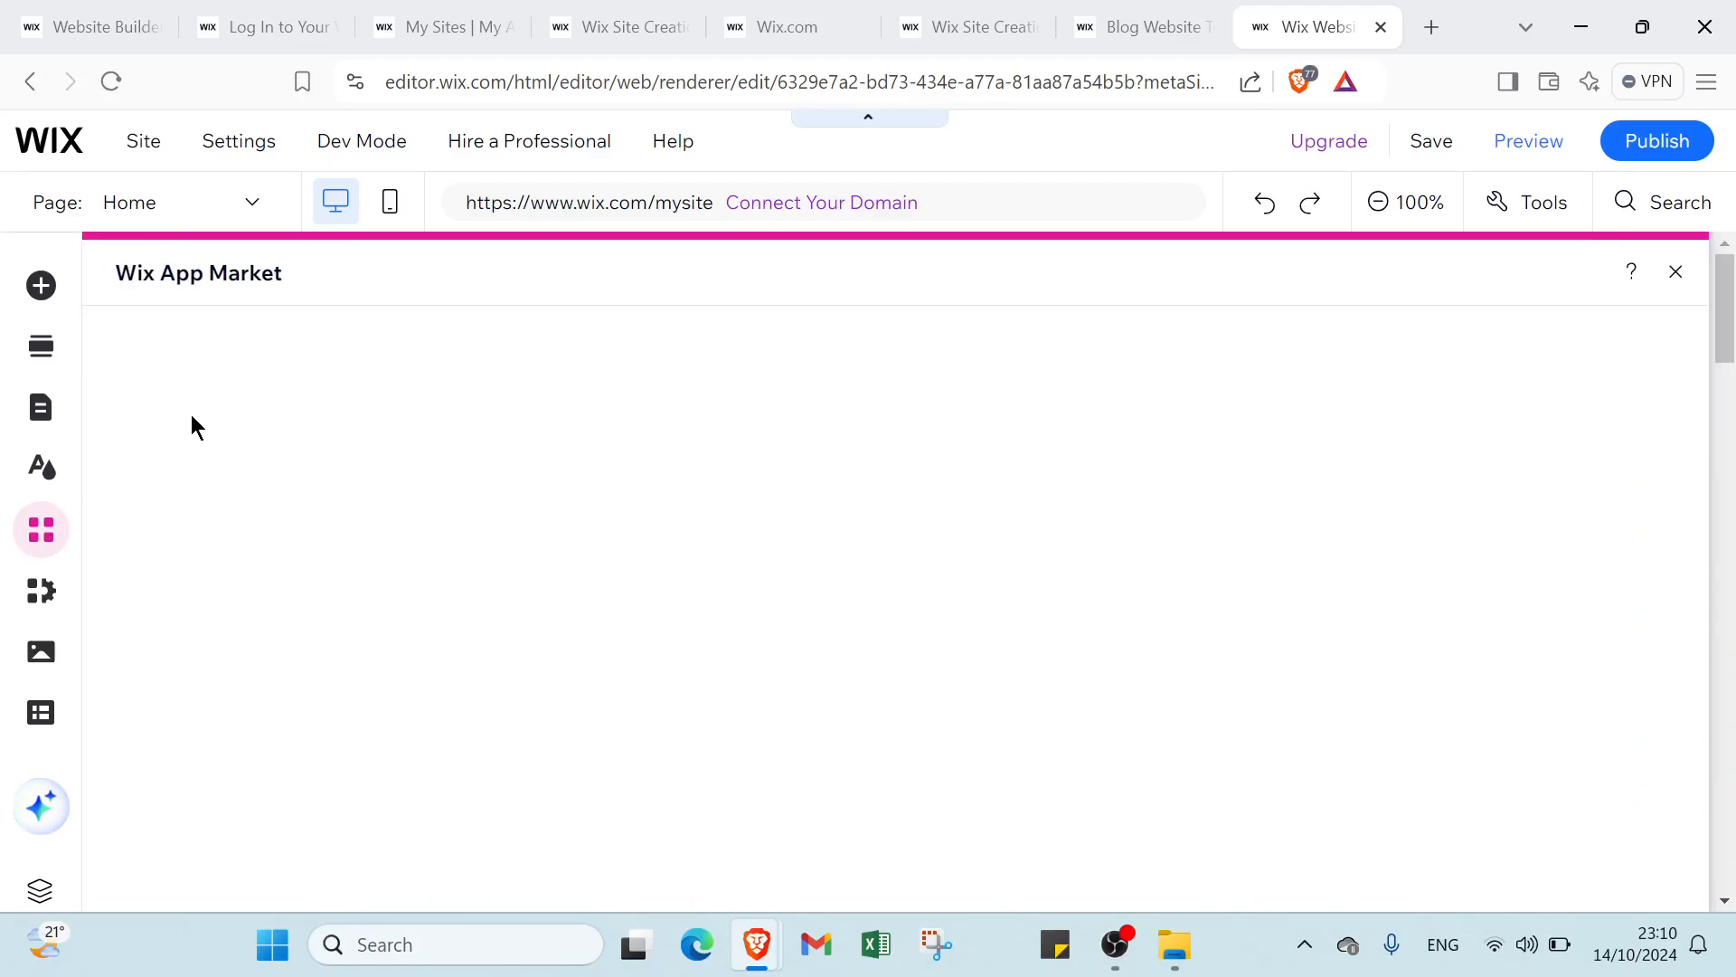
pyautogui.click(39, 602)
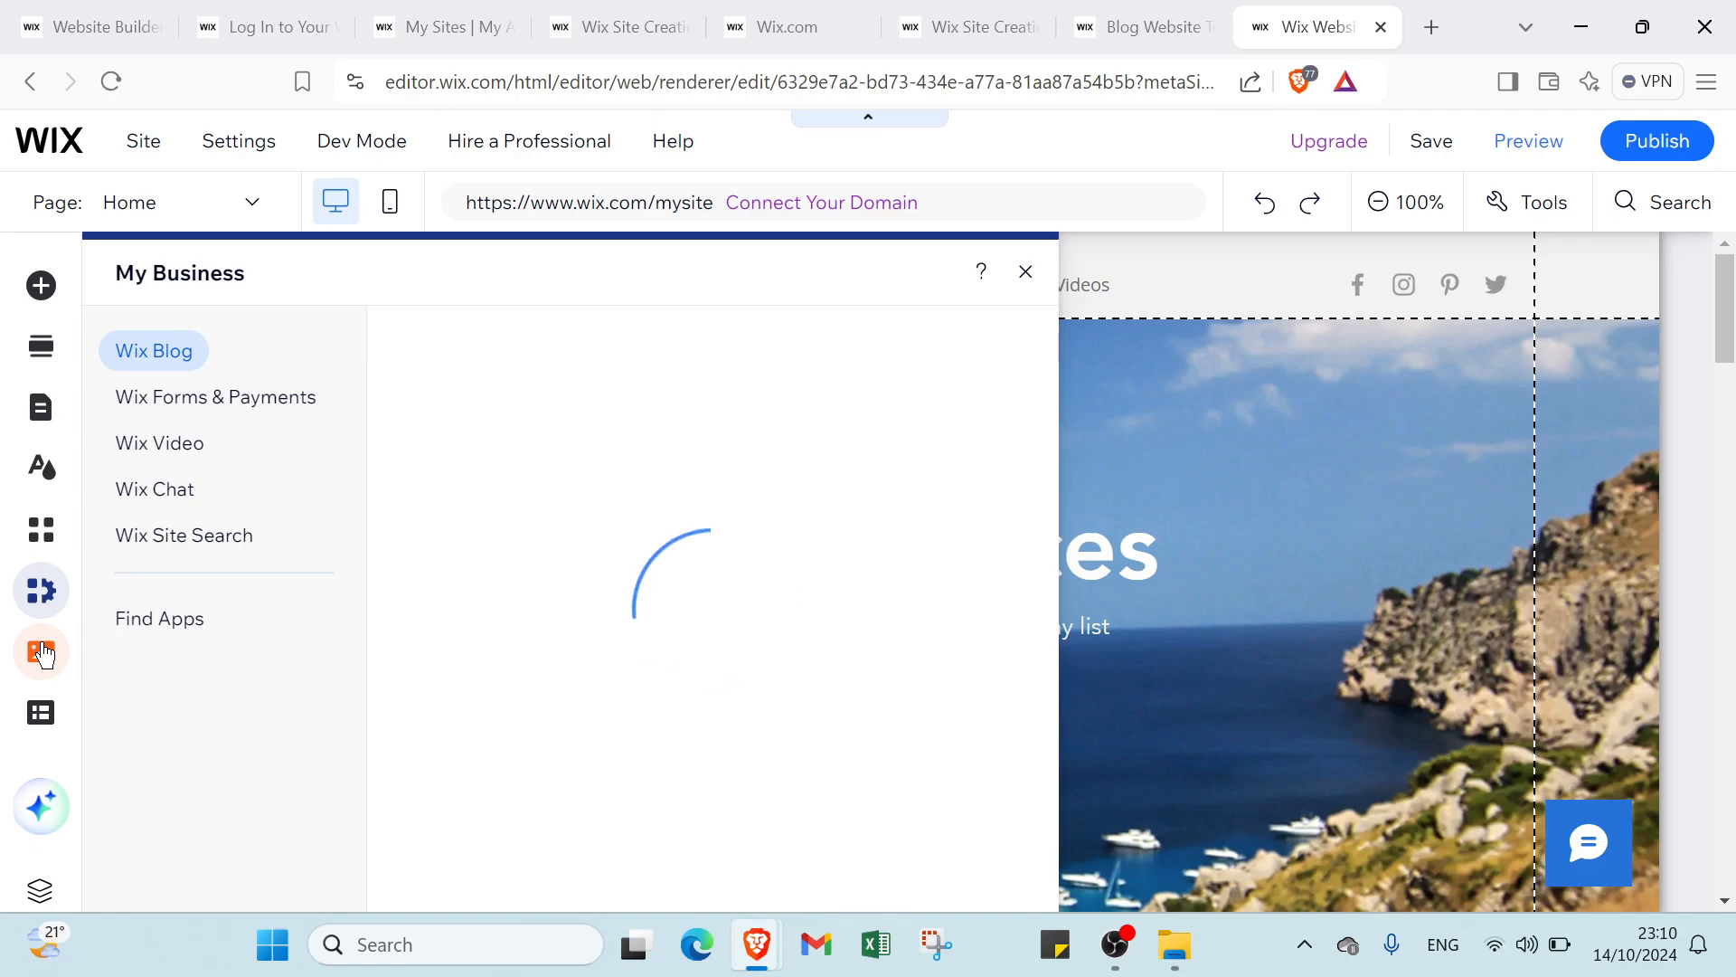
# Review the Media options for uploading files, editing with Photo Studio or Video Maker, and using free Wix images.
pyautogui.click(43, 649)
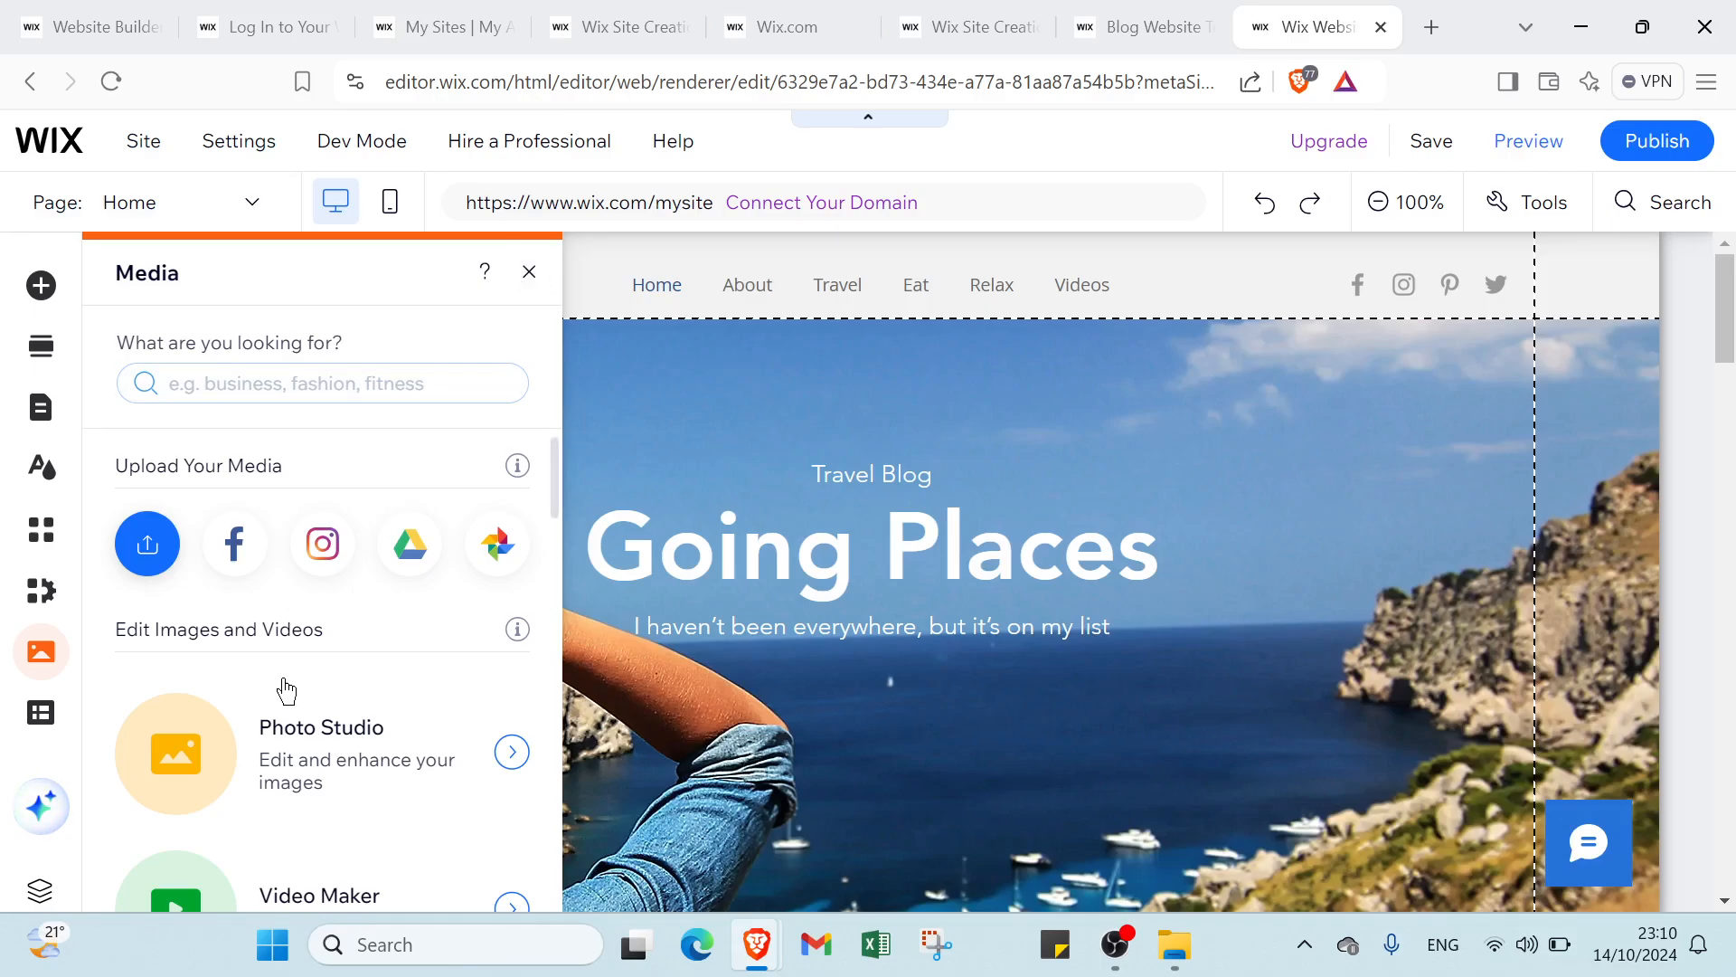
pyautogui.scroll(-2, 335, 776)
pyautogui.scroll(-1, 335, 776)
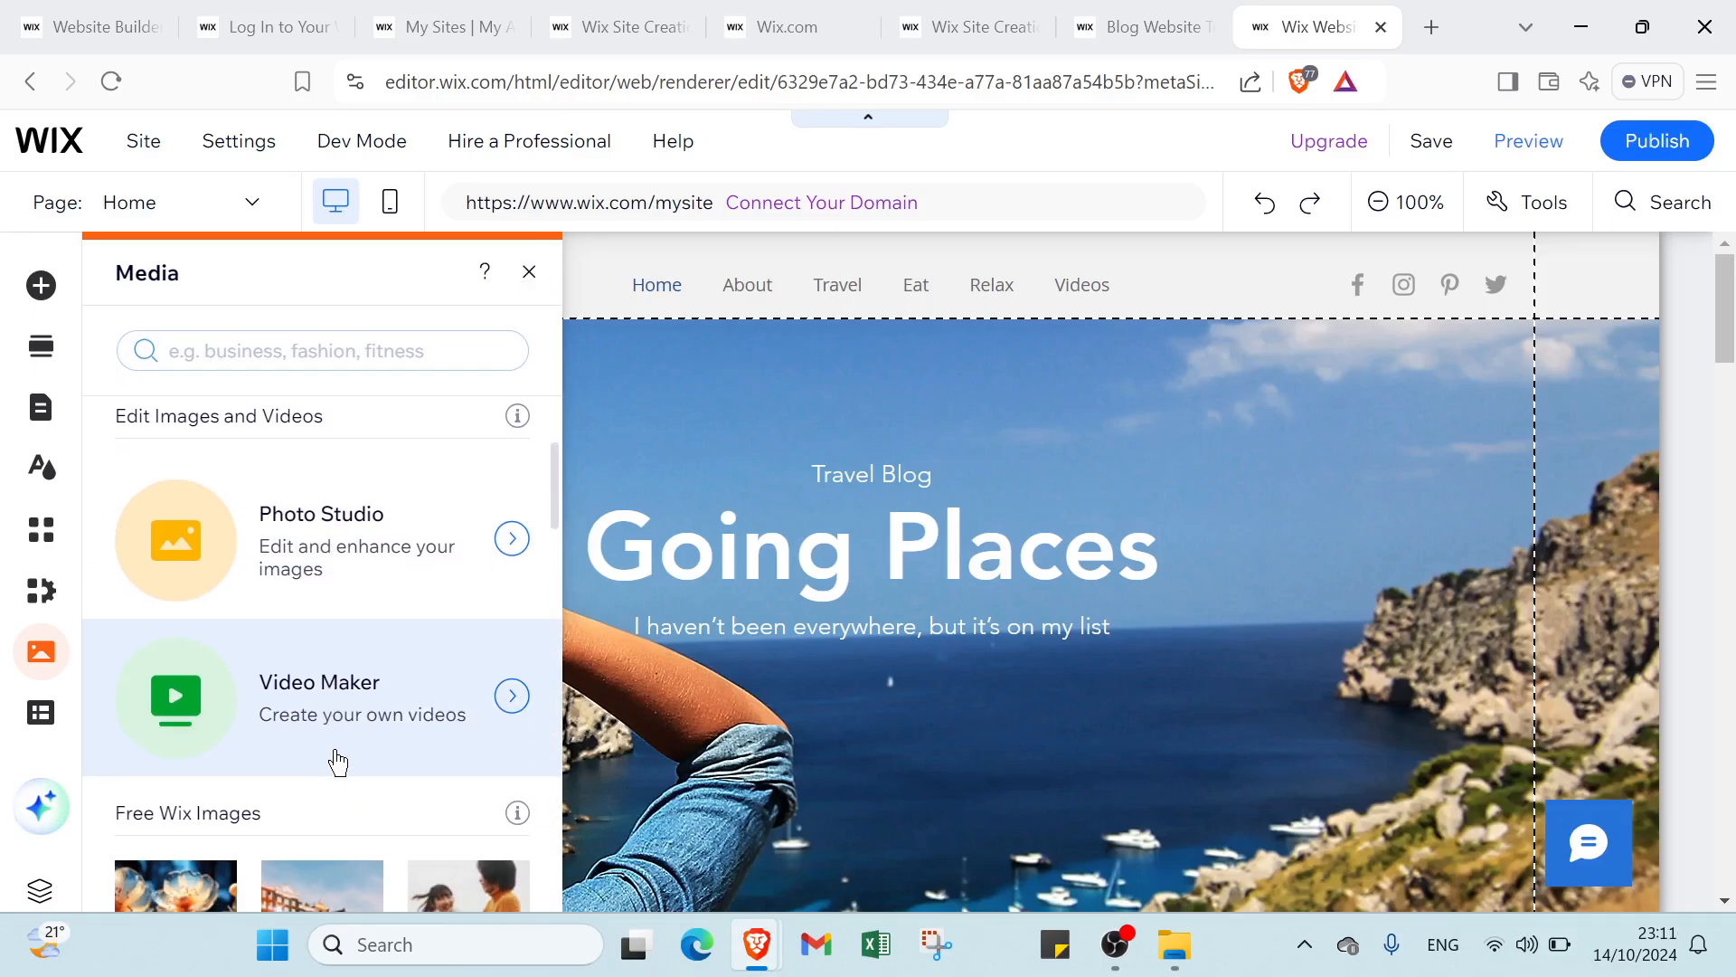
# Read the CMS introduction and close it, and view the Home page at 50% zoom before returning to 100%.
pyautogui.click(32, 723)
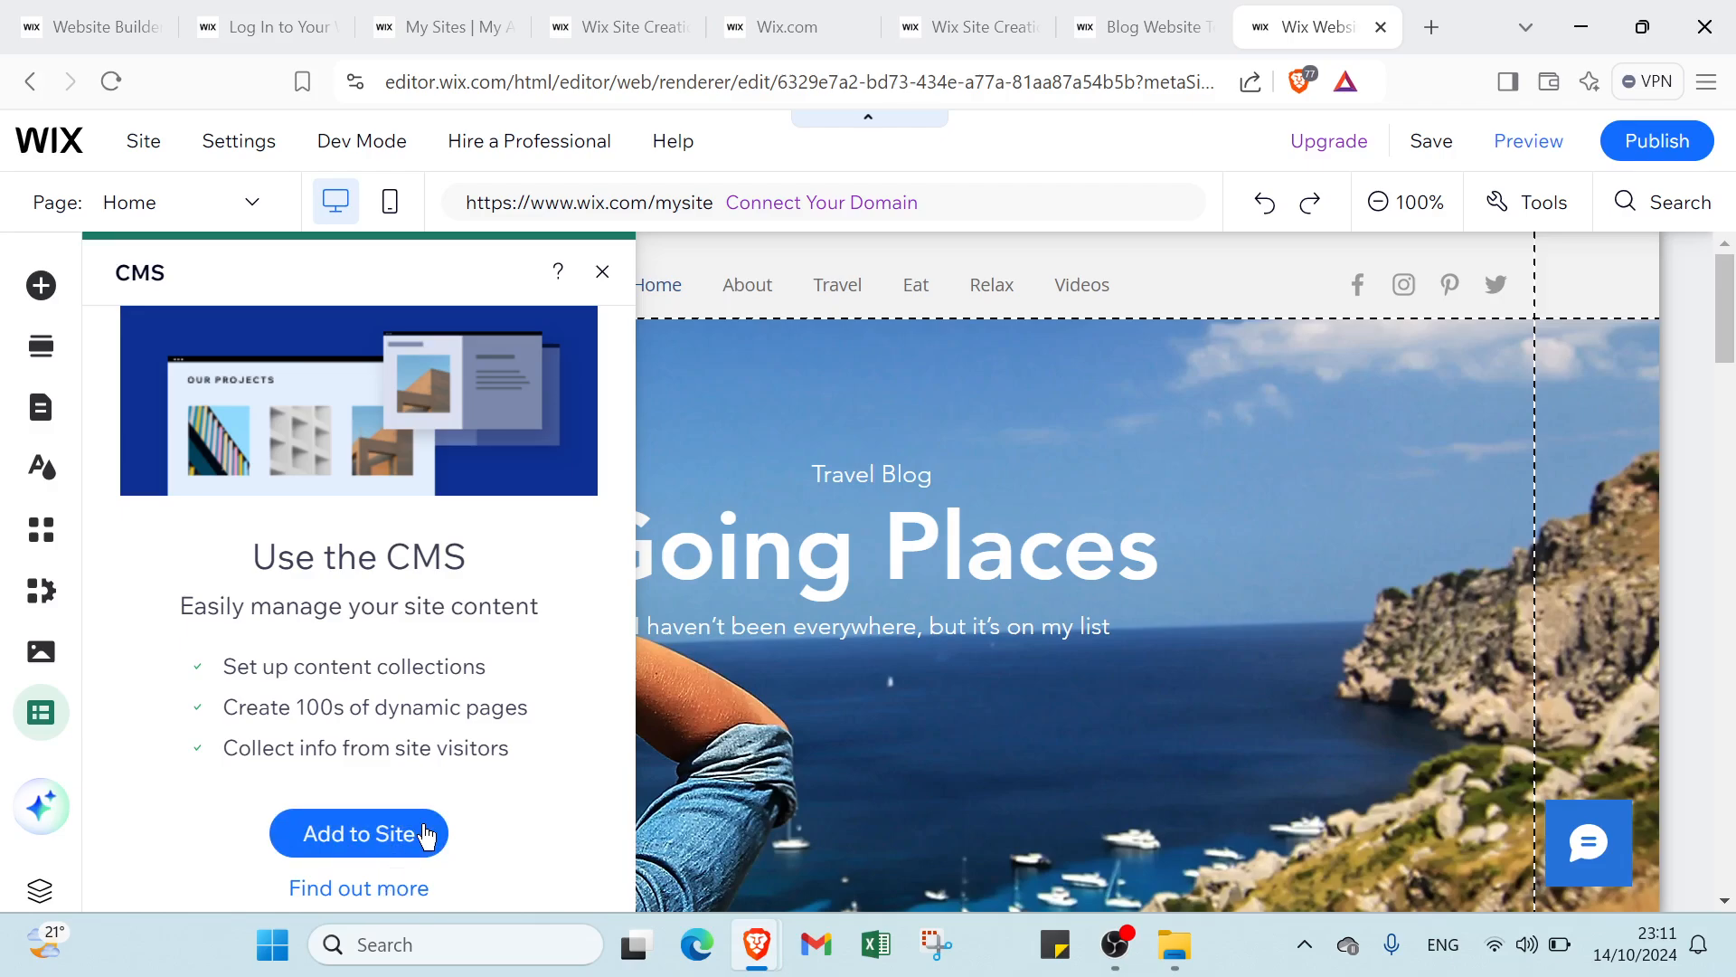
pyautogui.click(606, 275)
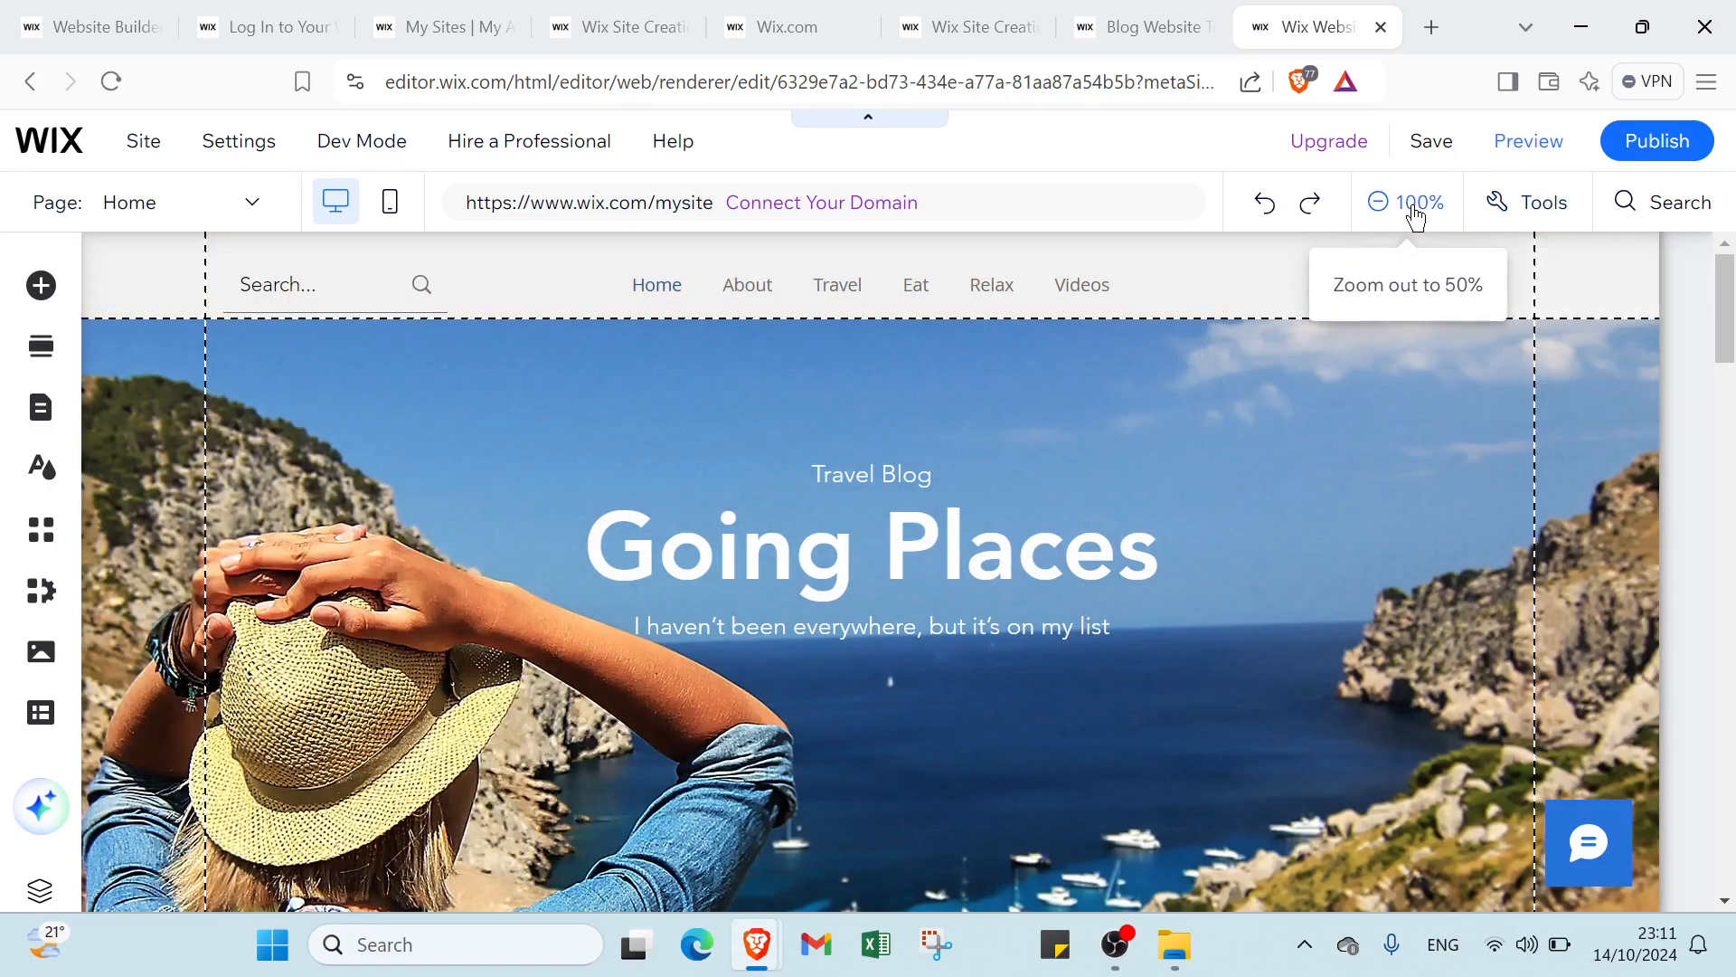
pyautogui.click(1415, 215)
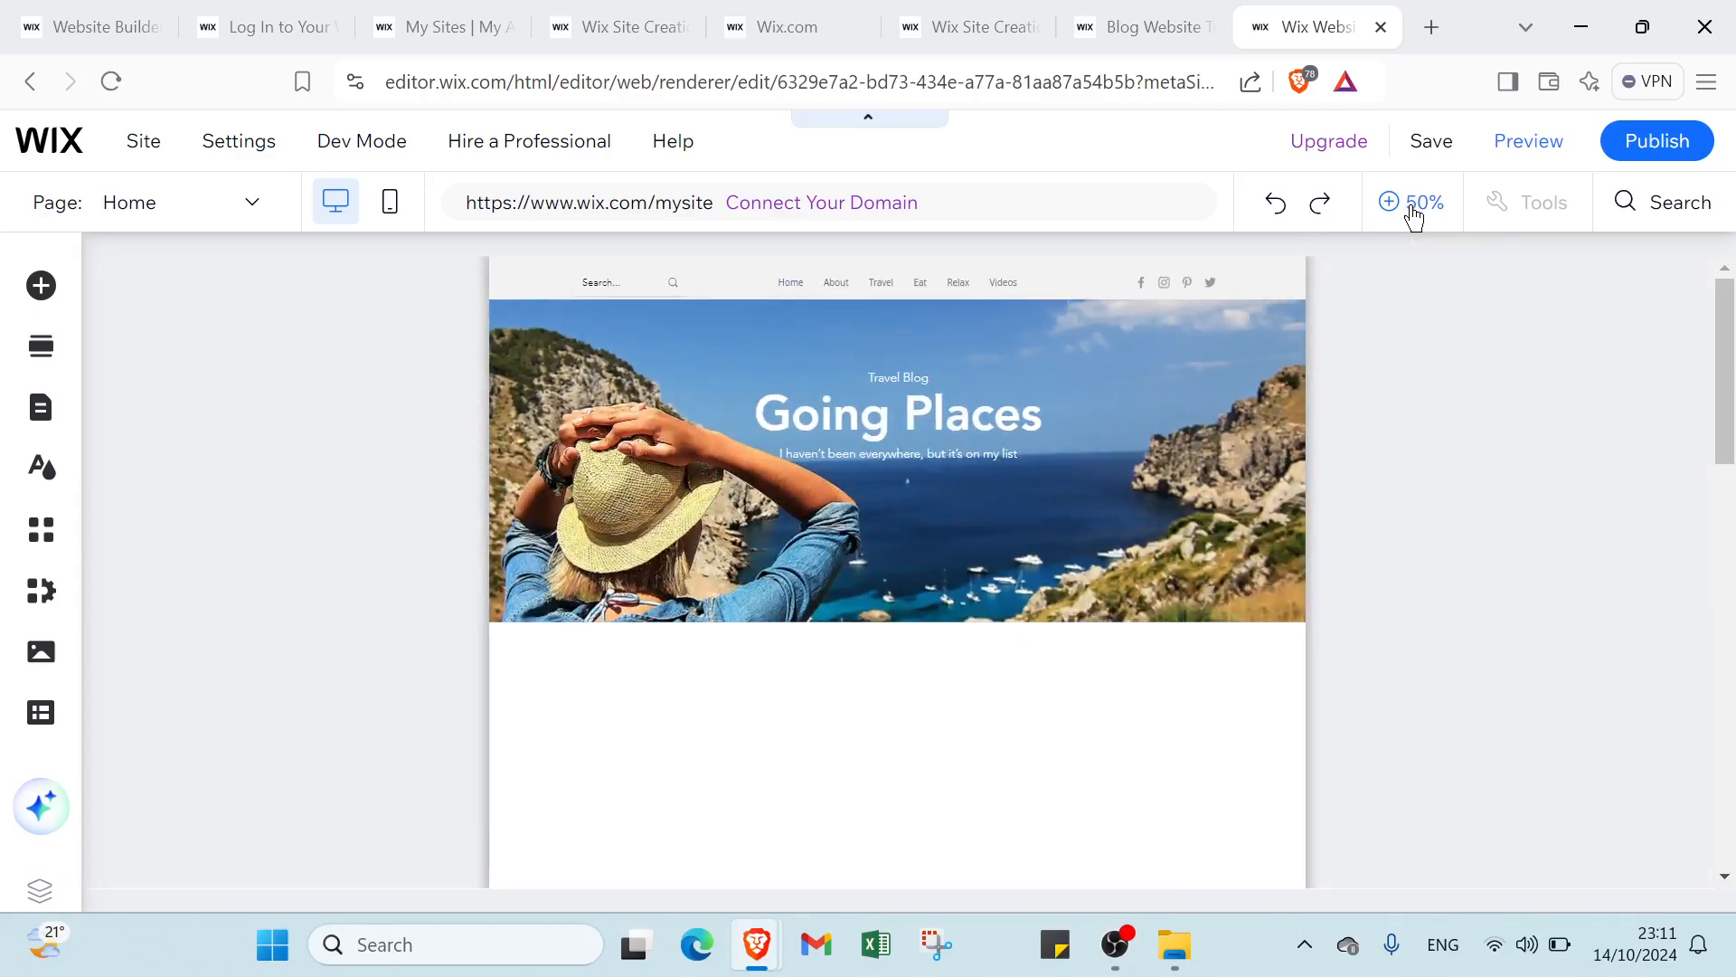
pyautogui.click(1414, 217)
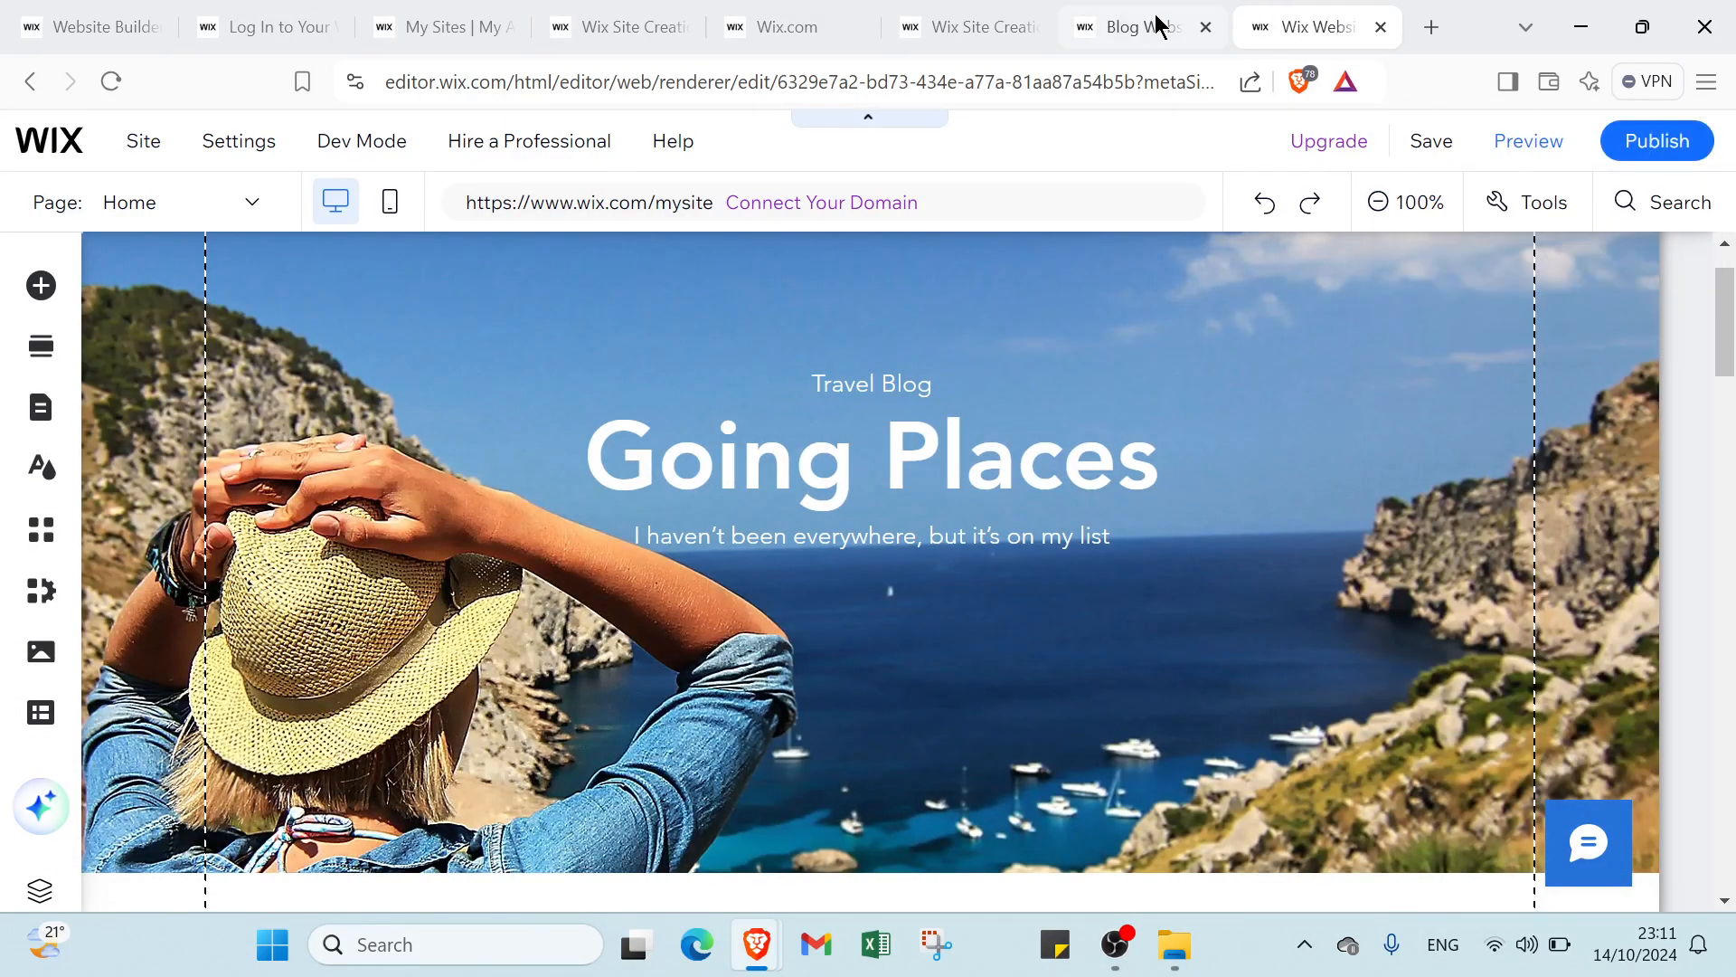
# Switch to the My Sites page, look over the existing sites, and go back to the Wix home page.
pyautogui.click(1082, 29)
pyautogui.click(445, 28)
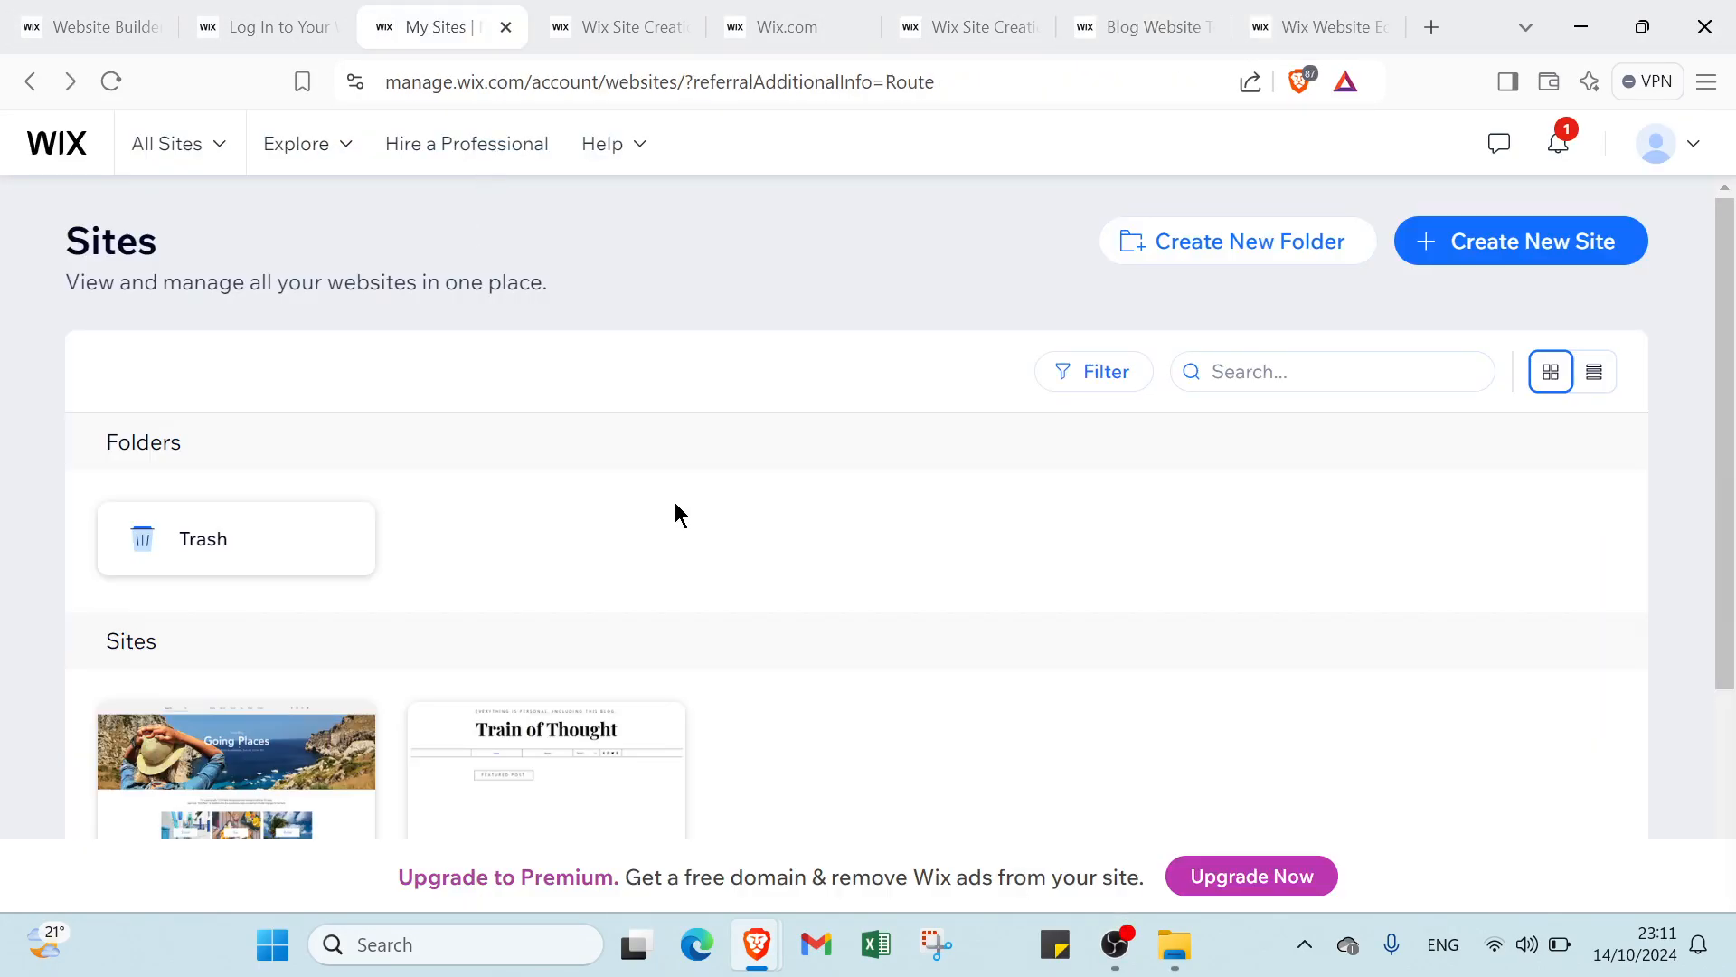
pyautogui.scroll(-3, 675, 515)
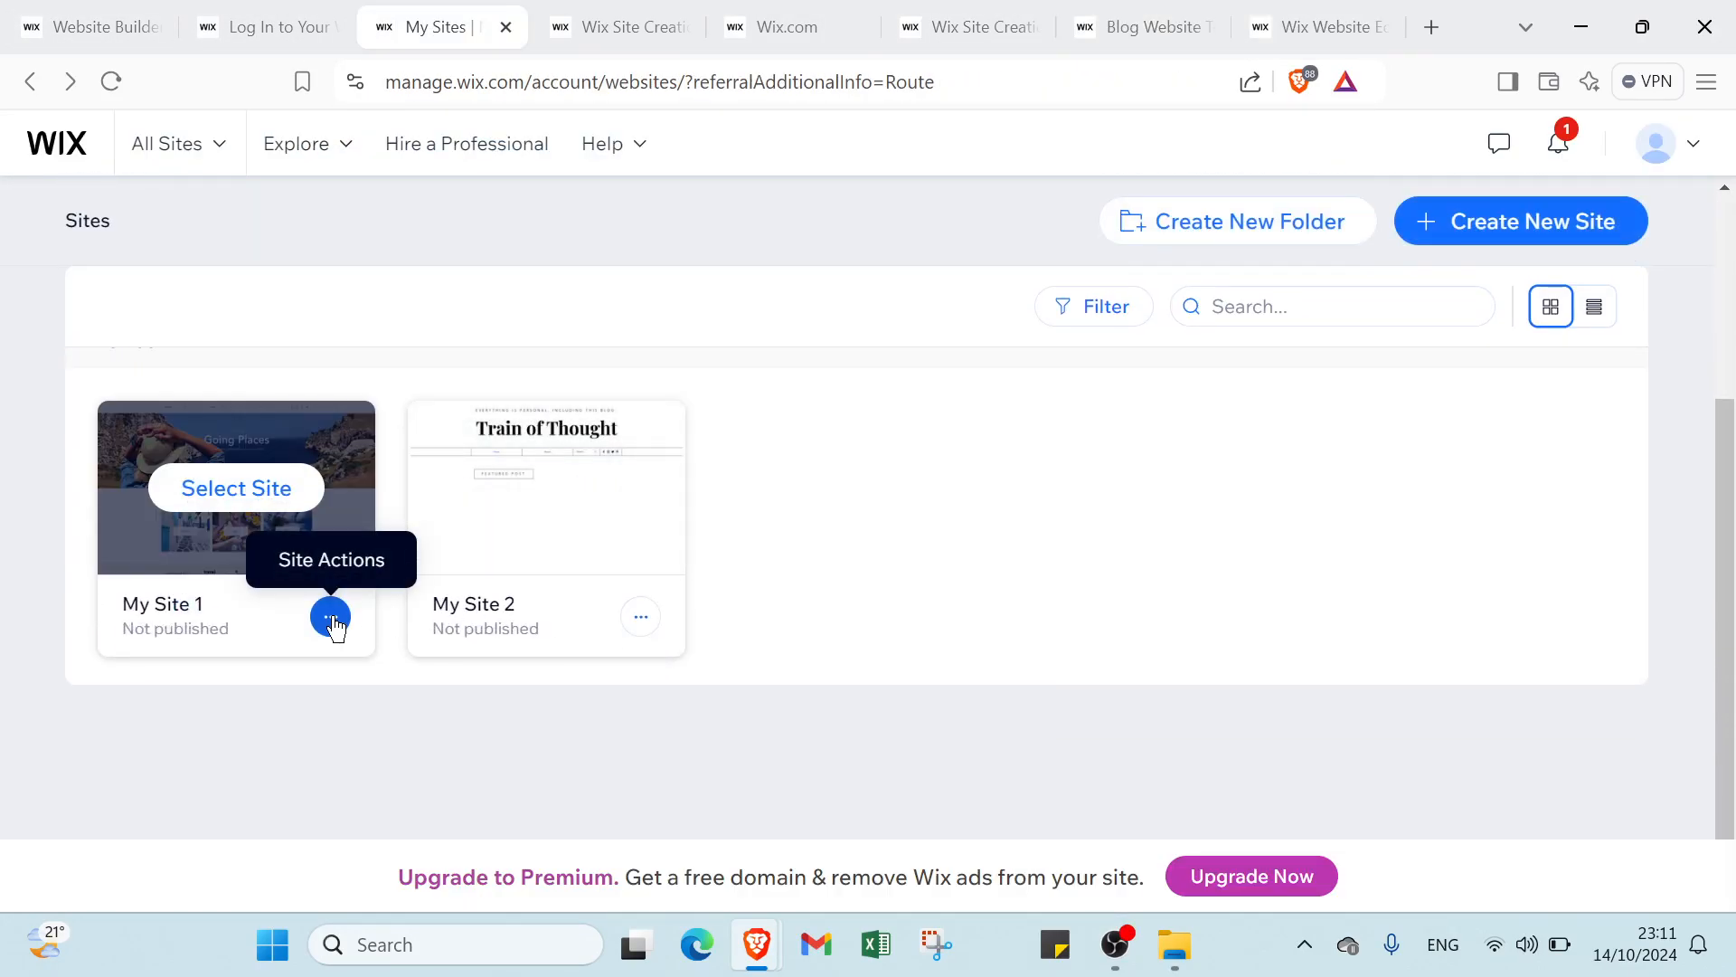
pyautogui.scroll(3, 826, 589)
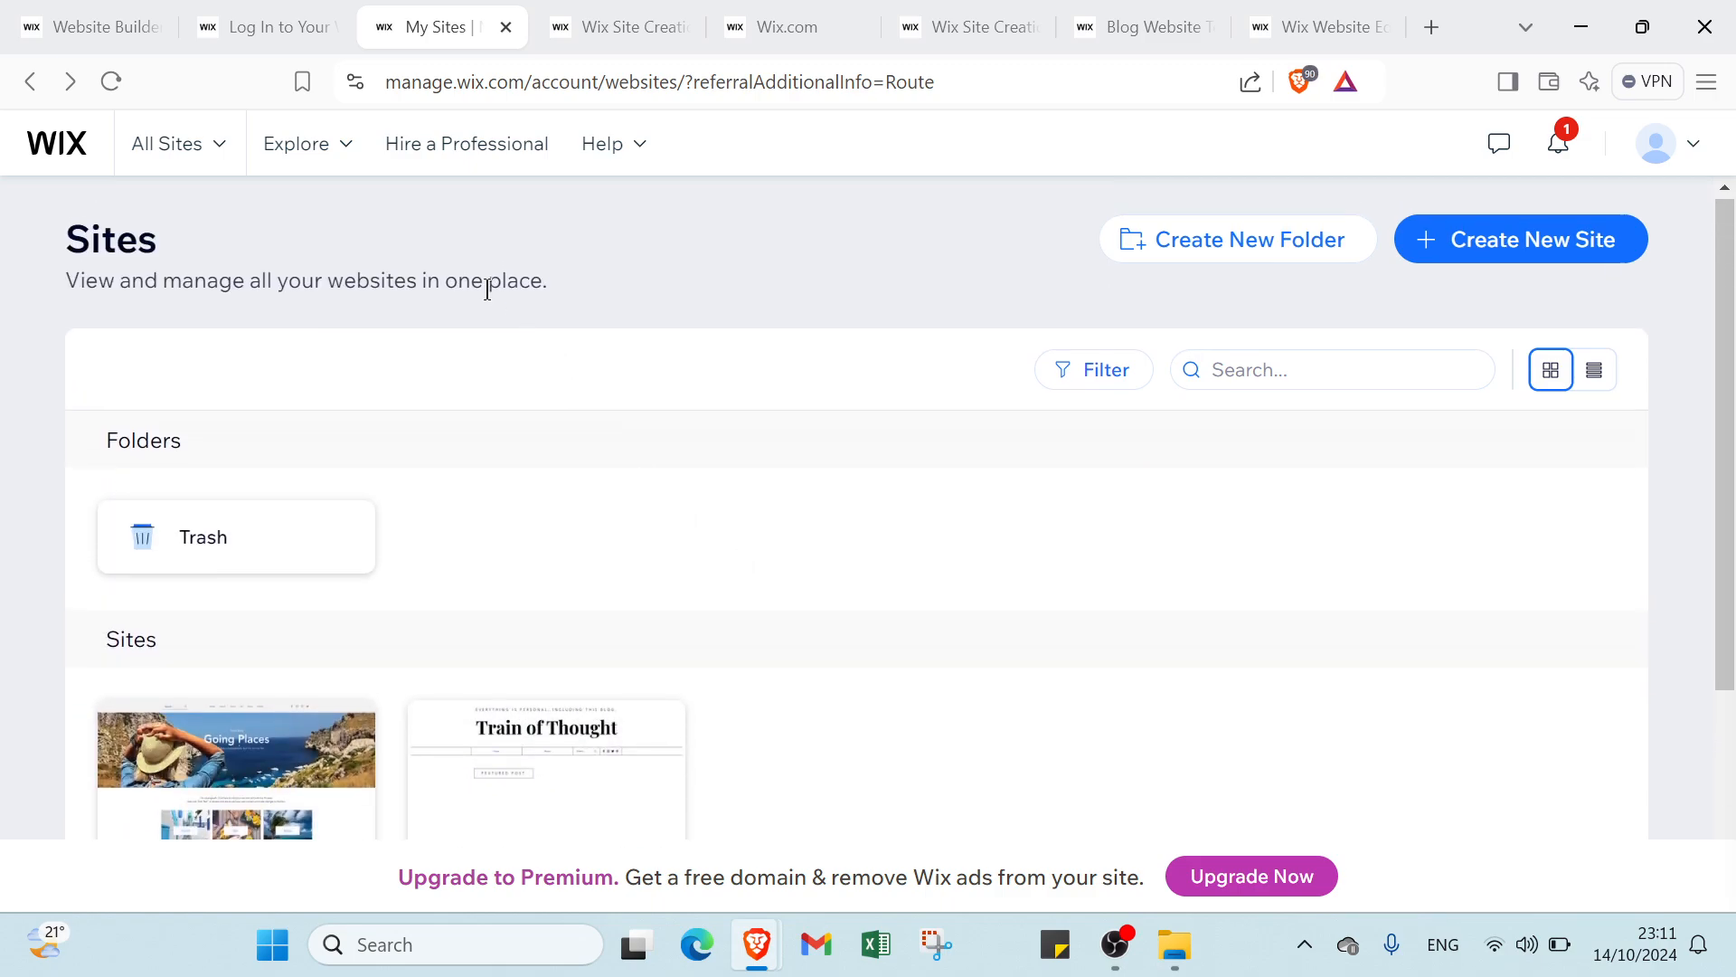
pyautogui.click(90, 13)
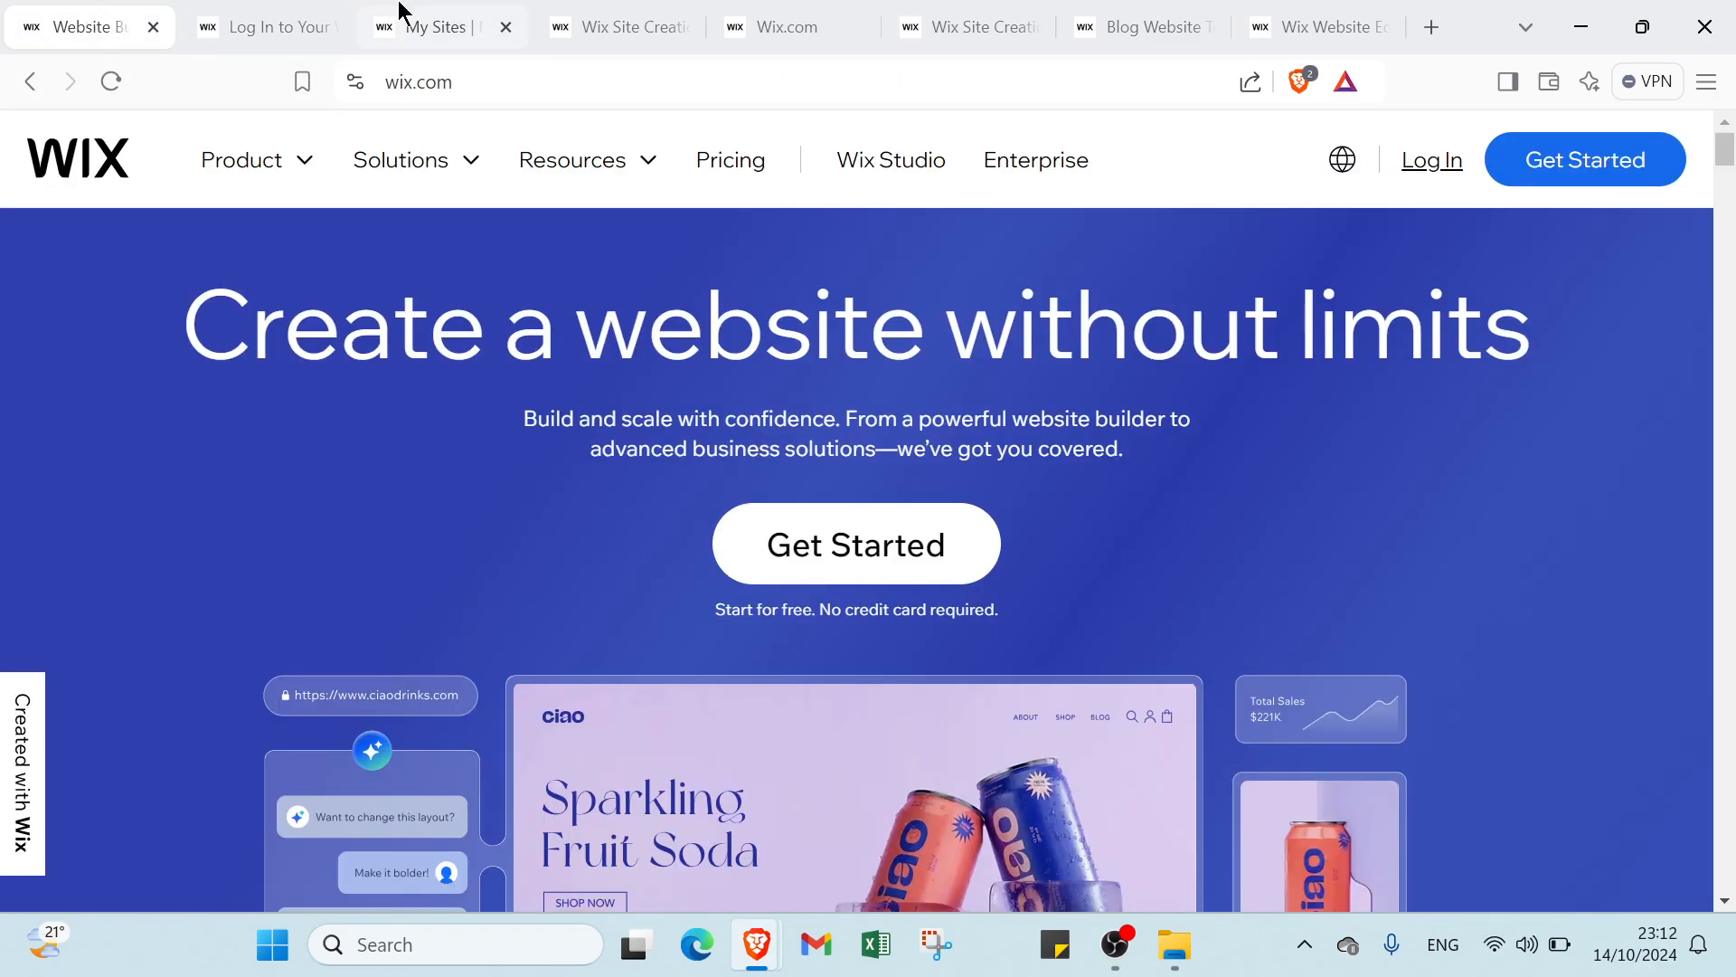